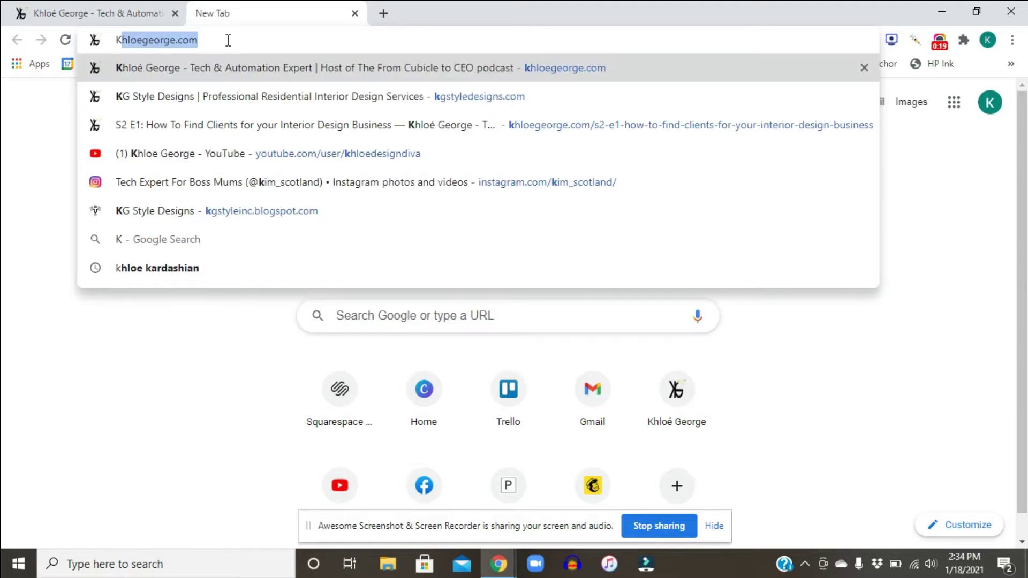
- Open khloegeorge.com, go to its podcast page and review the content down to the show notes
{"action": "key", "text": "Return"}
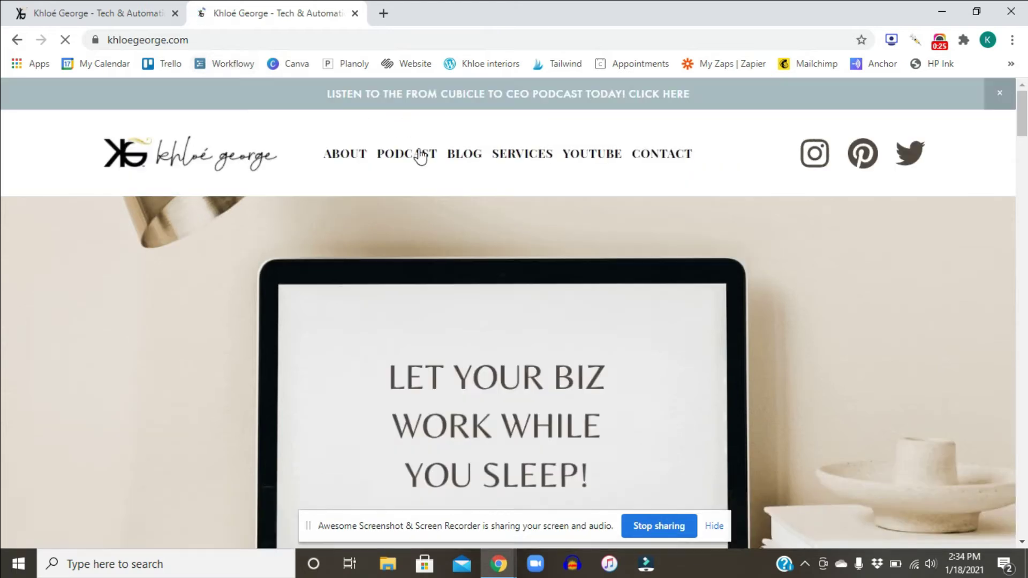
{"action": "left_click", "coordinate": [420, 155]}
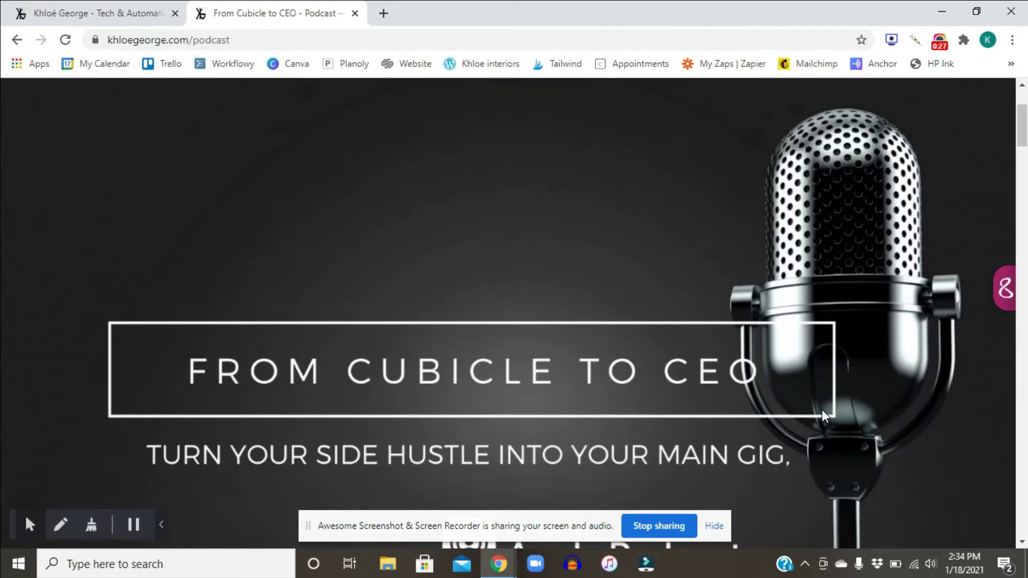
{"action": "scroll", "coordinate": [821, 408], "scroll_direction": "down", "scroll_amount": 4}
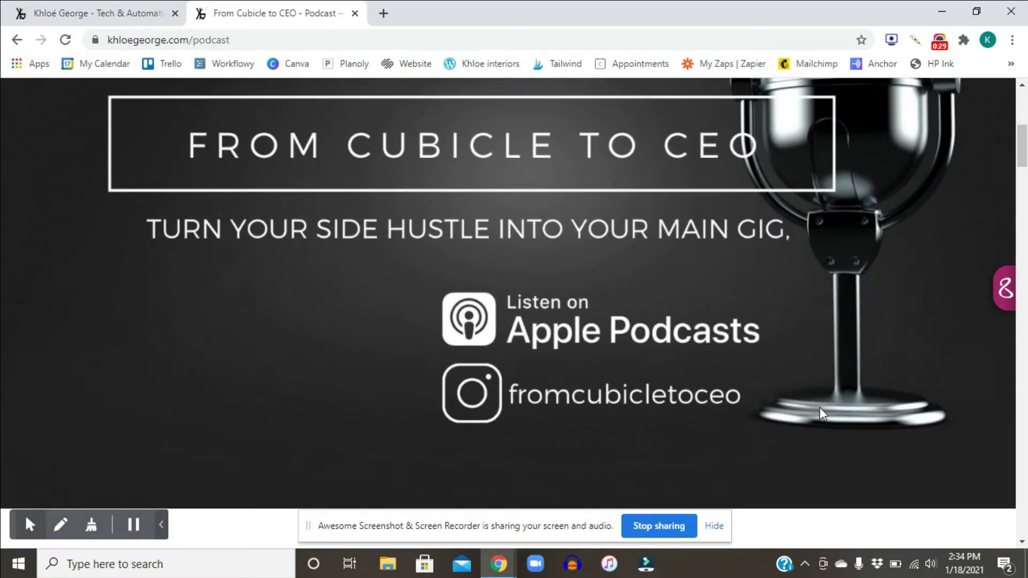
{"action": "scroll", "coordinate": [815, 406], "scroll_direction": "down", "scroll_amount": 8}
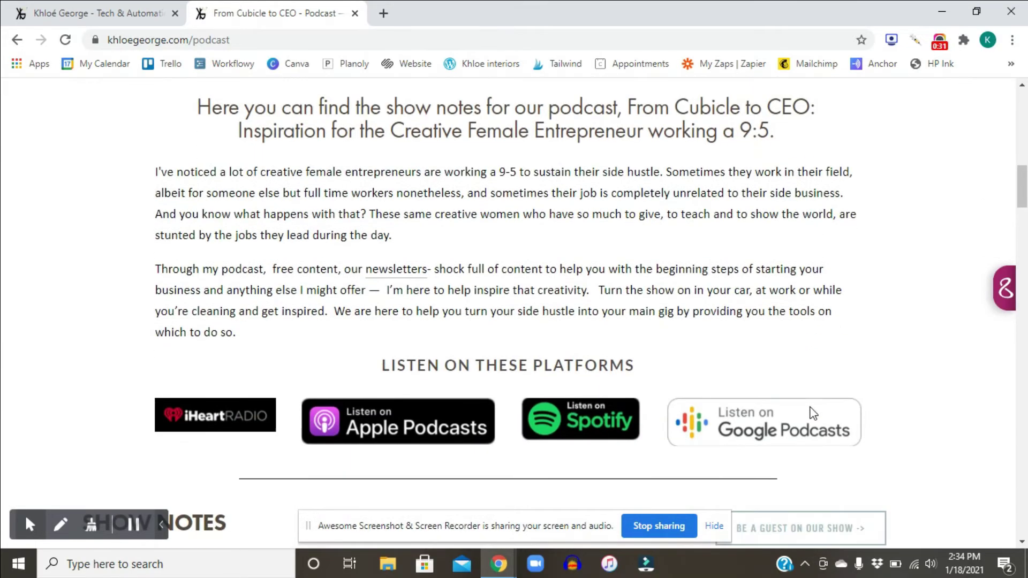
{"action": "scroll", "coordinate": [810, 412], "scroll_direction": "up", "scroll_amount": 4}
{"action": "scroll", "coordinate": [809, 413], "scroll_direction": "down", "scroll_amount": 8}
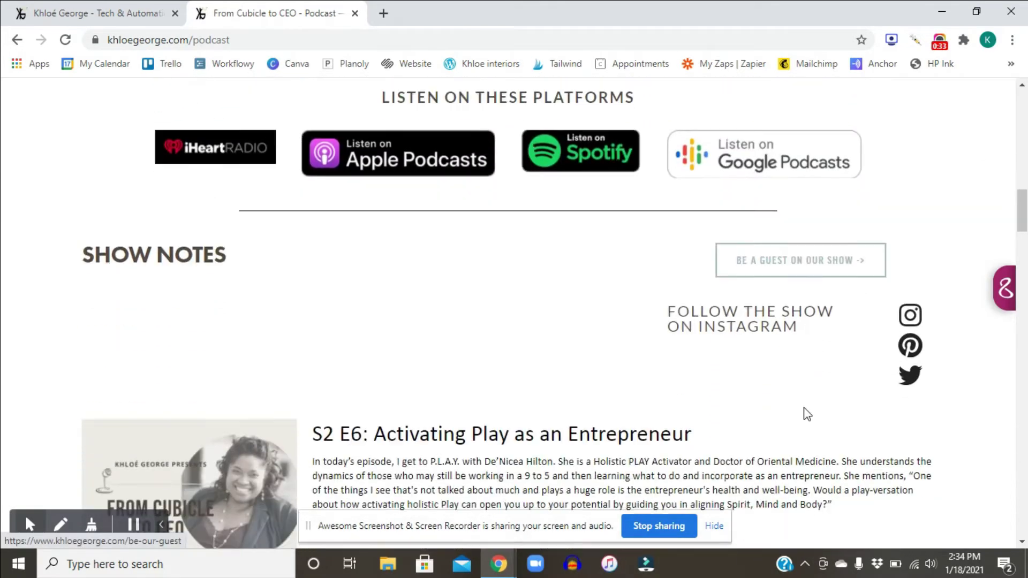
{"action": "scroll", "coordinate": [698, 372], "scroll_direction": "down", "scroll_amount": 3}
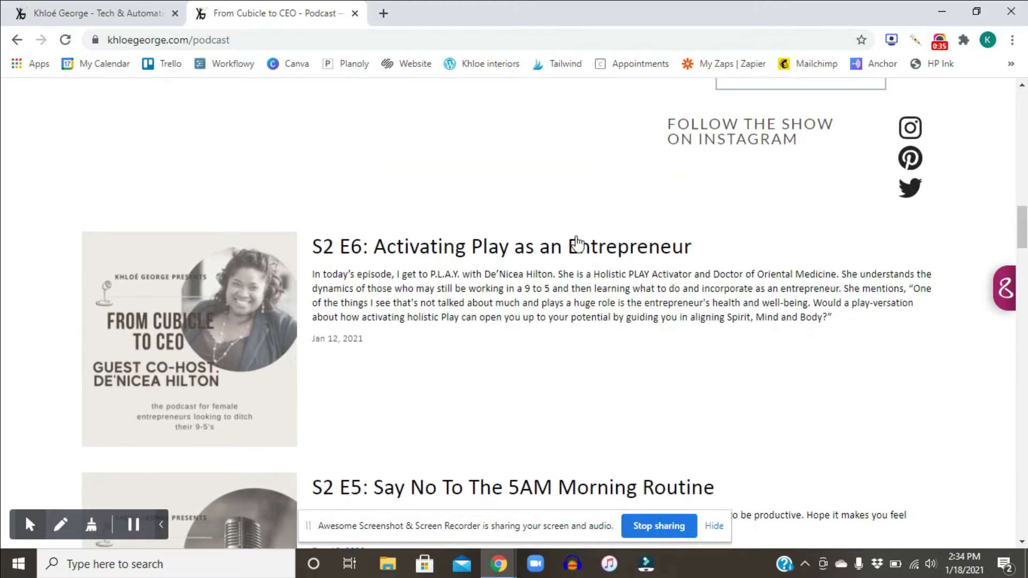
{"action": "scroll", "coordinate": [771, 211], "scroll_direction": "up", "scroll_amount": 1}
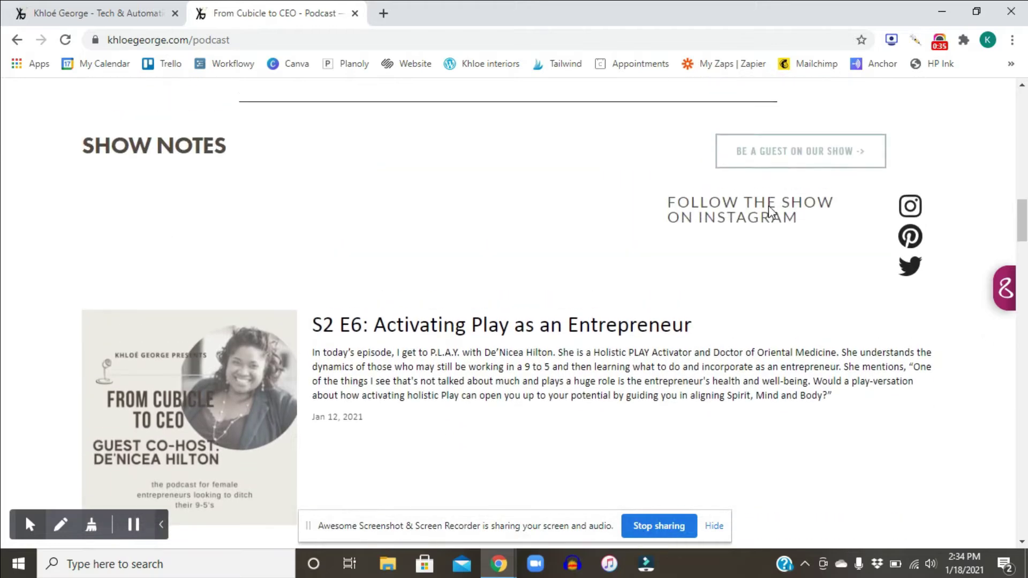
- Open the podcast's guest application page and examine its introduction, form questions, submit option and calendar link
{"action": "left_click", "coordinate": [791, 162]}
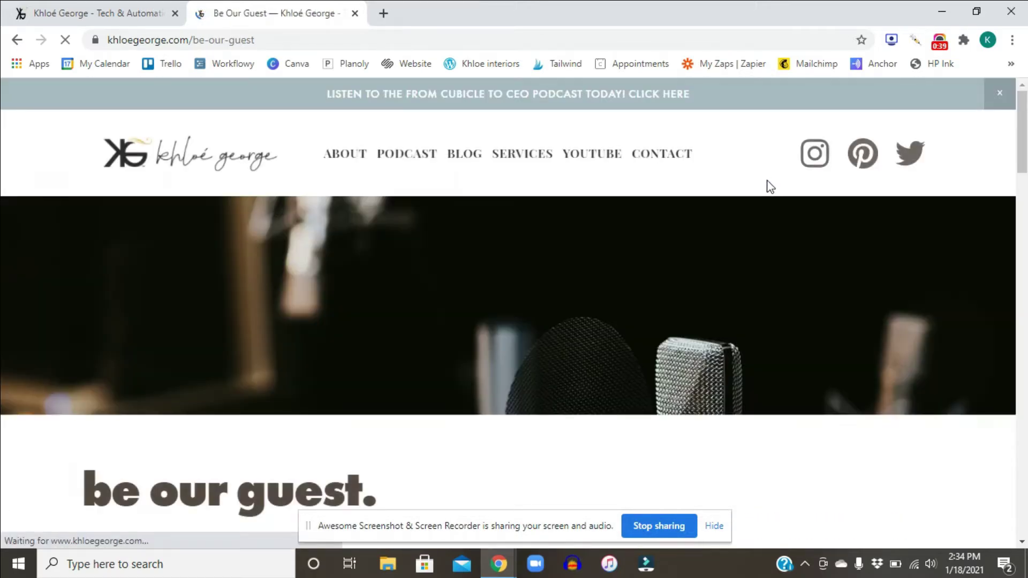
{"action": "scroll", "coordinate": [696, 257], "scroll_direction": "down", "scroll_amount": 3}
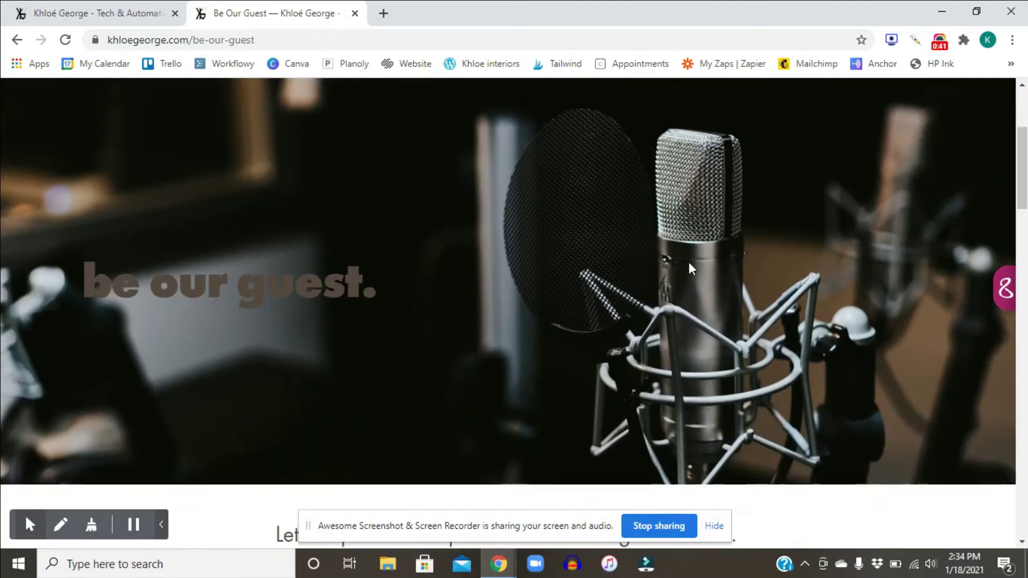
{"action": "scroll", "coordinate": [688, 261], "scroll_direction": "down", "scroll_amount": 6}
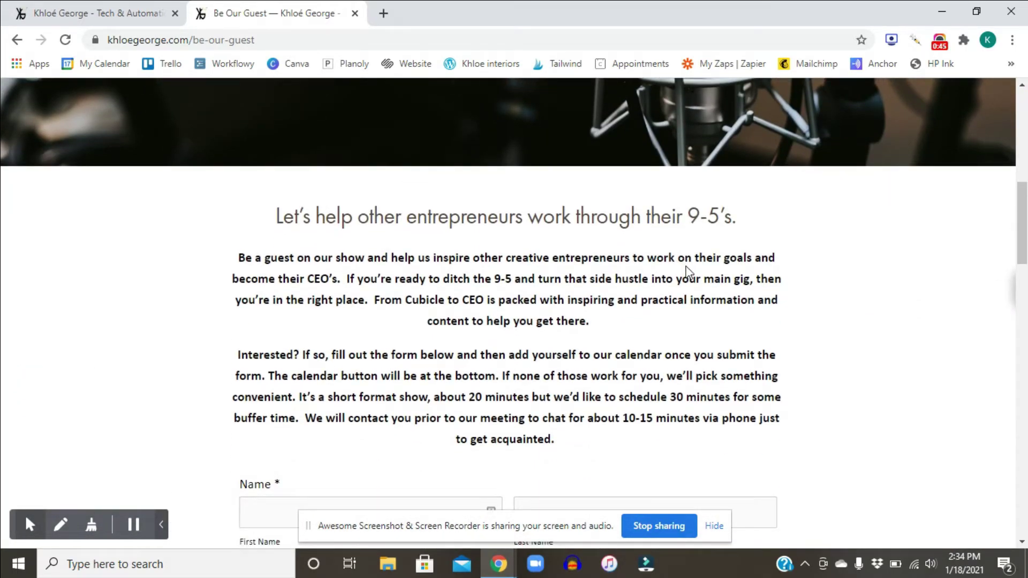
{"action": "scroll", "coordinate": [746, 321], "scroll_direction": "down", "scroll_amount": 6}
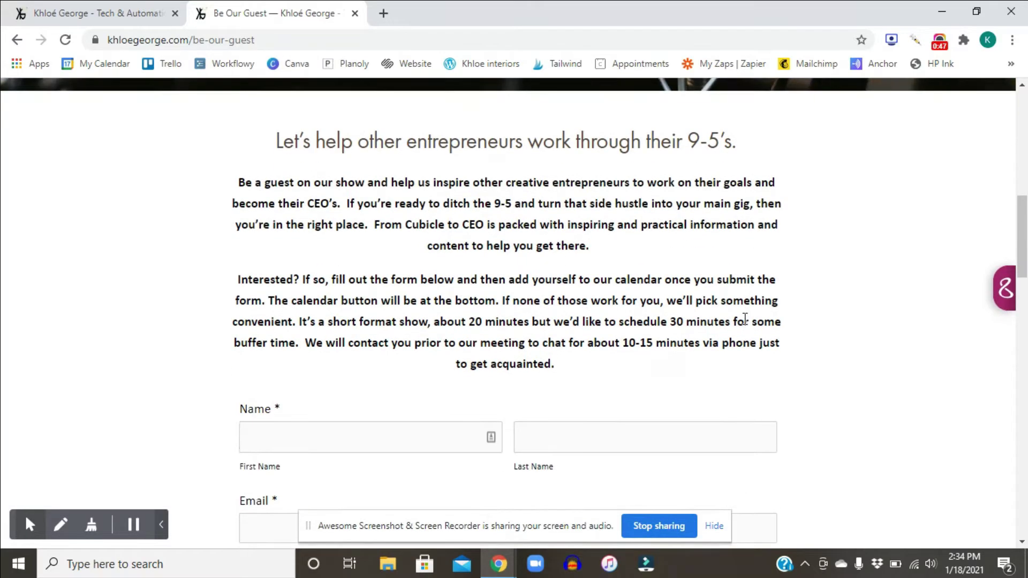
{"action": "scroll", "coordinate": [335, 286], "scroll_direction": "down", "scroll_amount": 10}
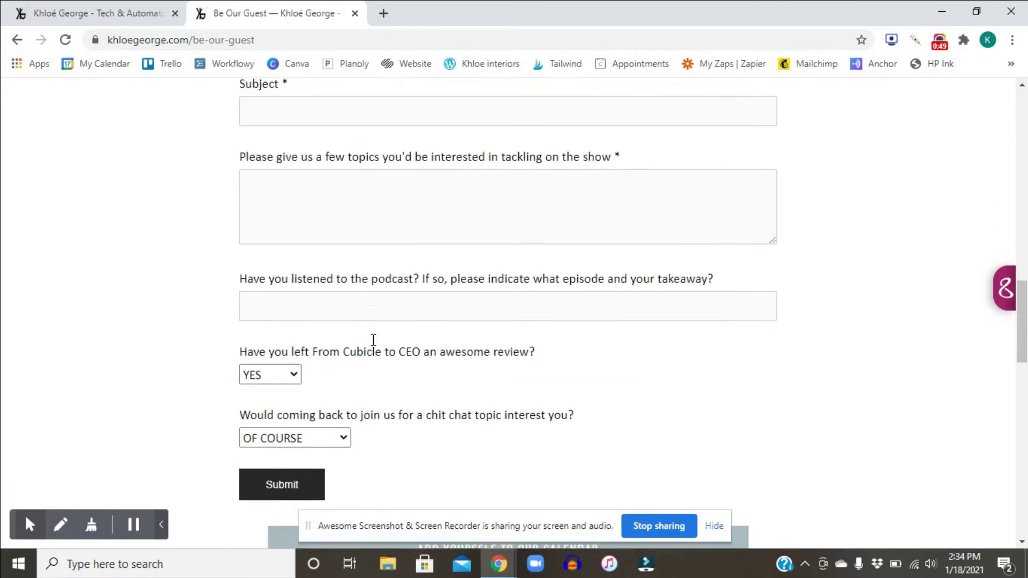
{"action": "scroll", "coordinate": [482, 323], "scroll_direction": "up", "scroll_amount": 1}
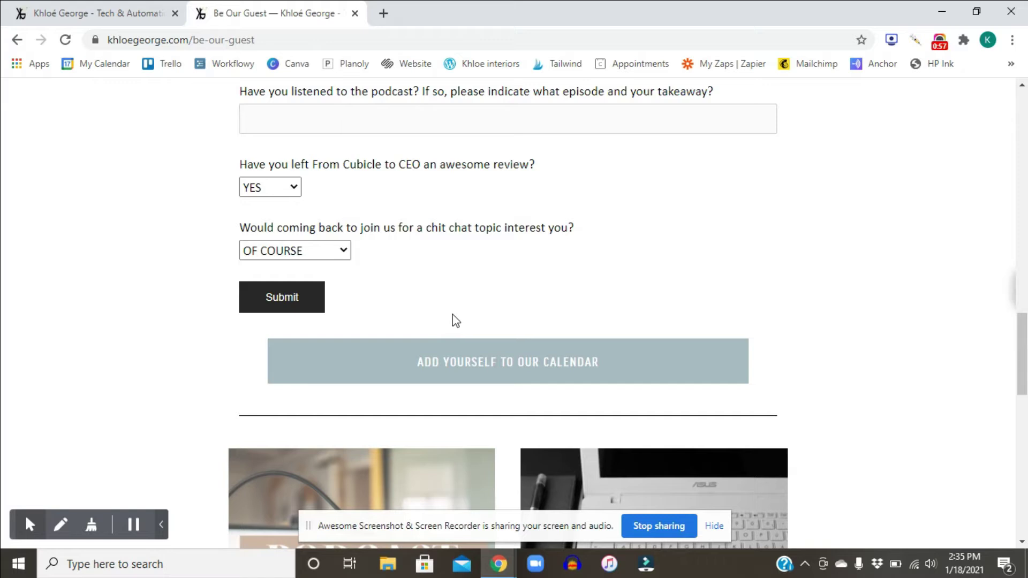
{"action": "scroll", "coordinate": [774, 388], "scroll_direction": "down", "scroll_amount": 1}
{"action": "scroll", "coordinate": [779, 387], "scroll_direction": "up", "scroll_amount": 1}
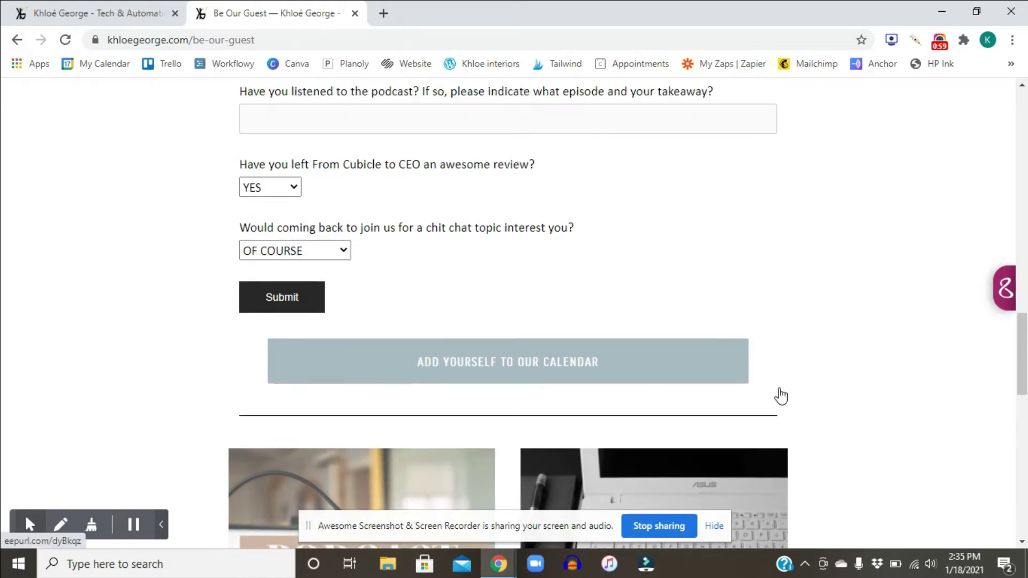
{"action": "scroll", "coordinate": [781, 396], "scroll_direction": "up", "scroll_amount": 1}
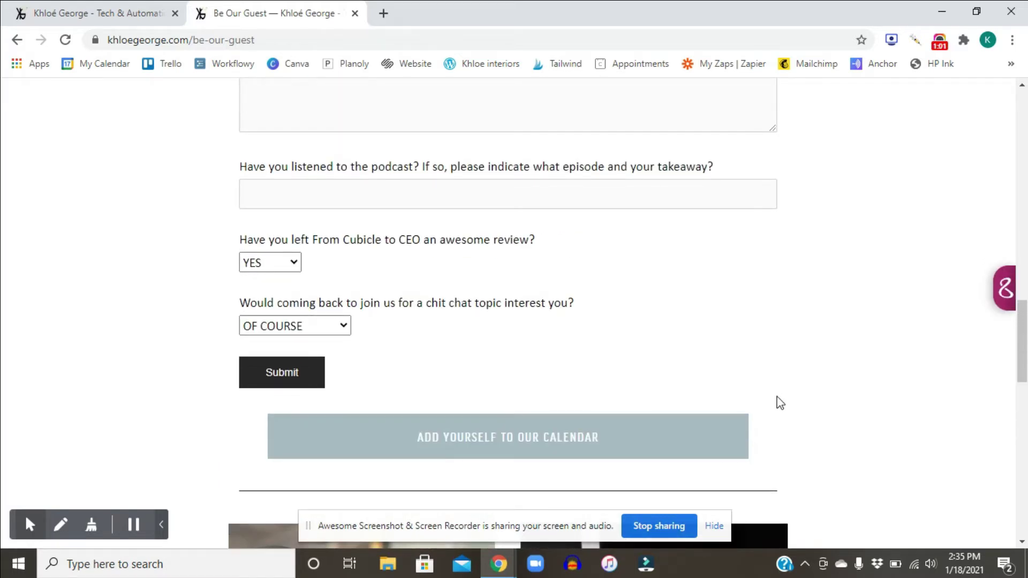
{"action": "scroll", "coordinate": [822, 383], "scroll_direction": "up", "scroll_amount": 12}
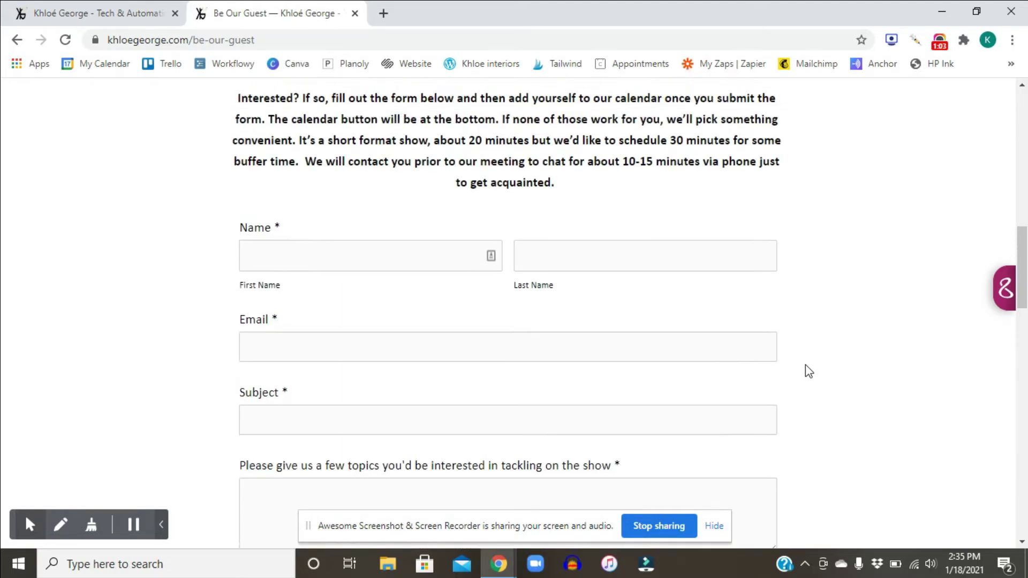
{"action": "scroll", "coordinate": [792, 356], "scroll_direction": "up", "scroll_amount": 5}
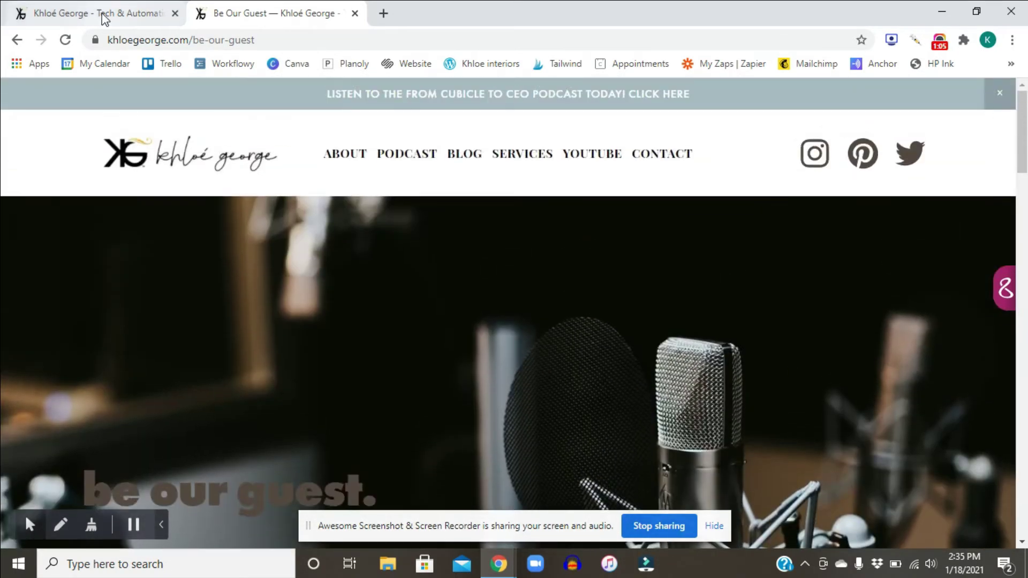
- Switch to the Squarespace site editor and open the Be Our Guest page from the Podcast folder
{"action": "left_click", "coordinate": [155, 13]}
{"action": "scroll", "coordinate": [174, 273], "scroll_direction": "down", "scroll_amount": 5}
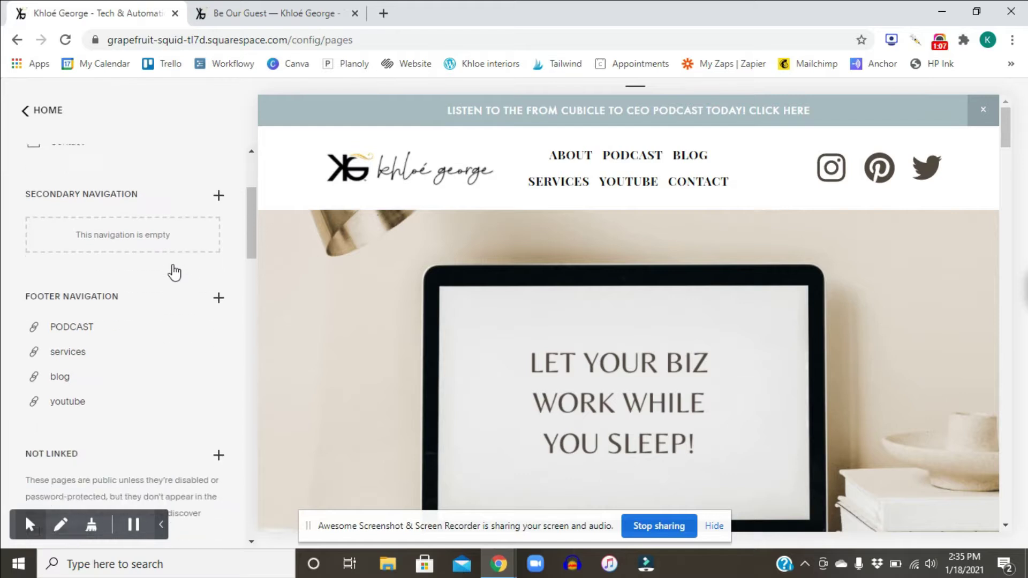
{"action": "scroll", "coordinate": [174, 273], "scroll_direction": "down", "scroll_amount": 5}
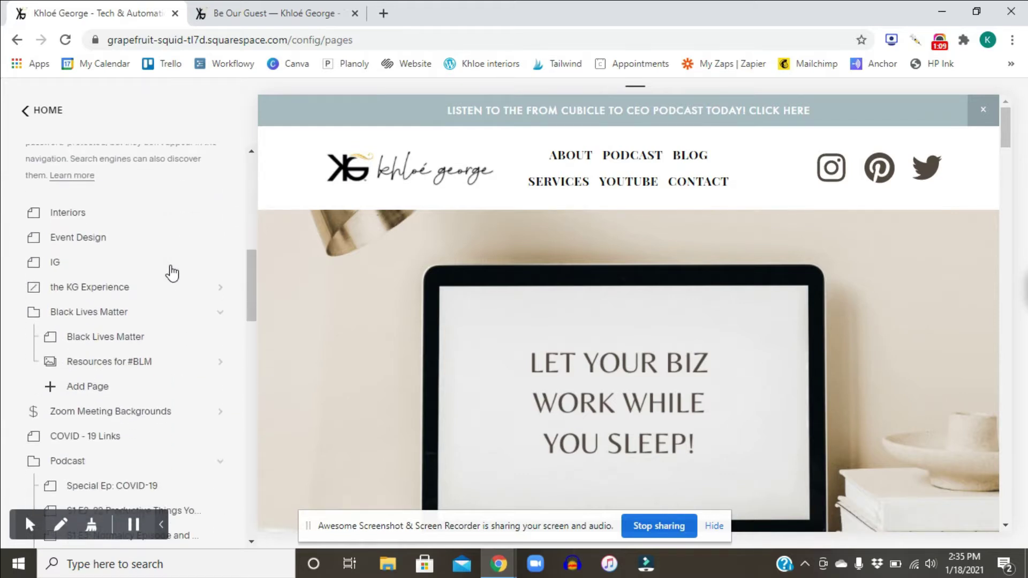
{"action": "scroll", "coordinate": [172, 273], "scroll_direction": "down", "scroll_amount": 2}
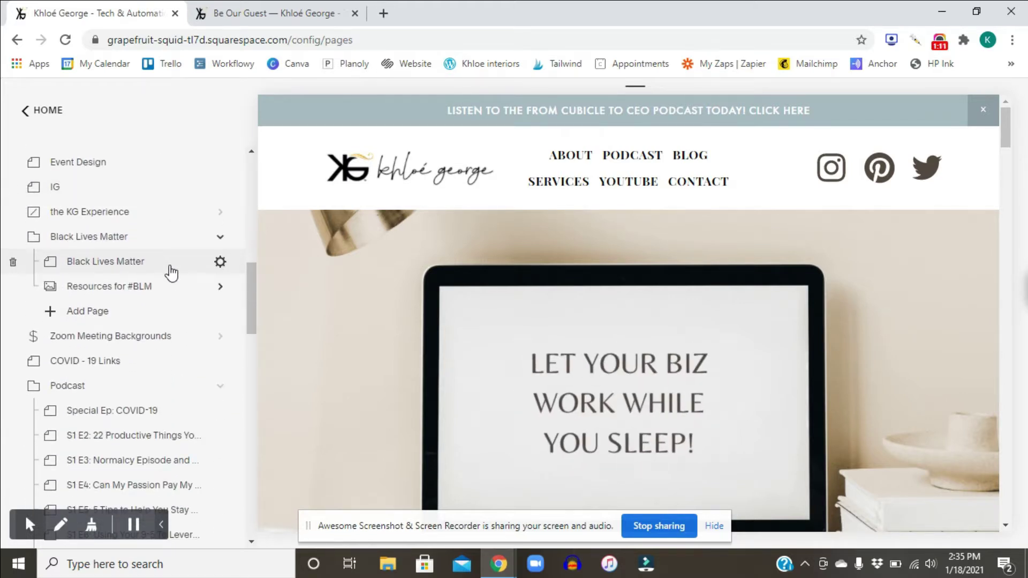
{"action": "scroll", "coordinate": [168, 272], "scroll_direction": "up", "scroll_amount": 3}
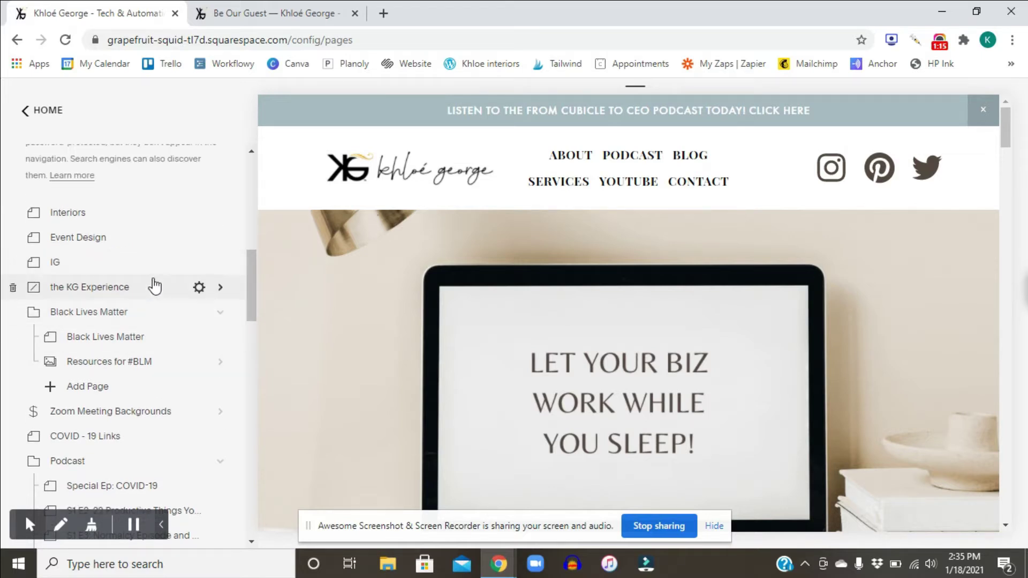
{"action": "scroll", "coordinate": [155, 283], "scroll_direction": "down", "scroll_amount": 5}
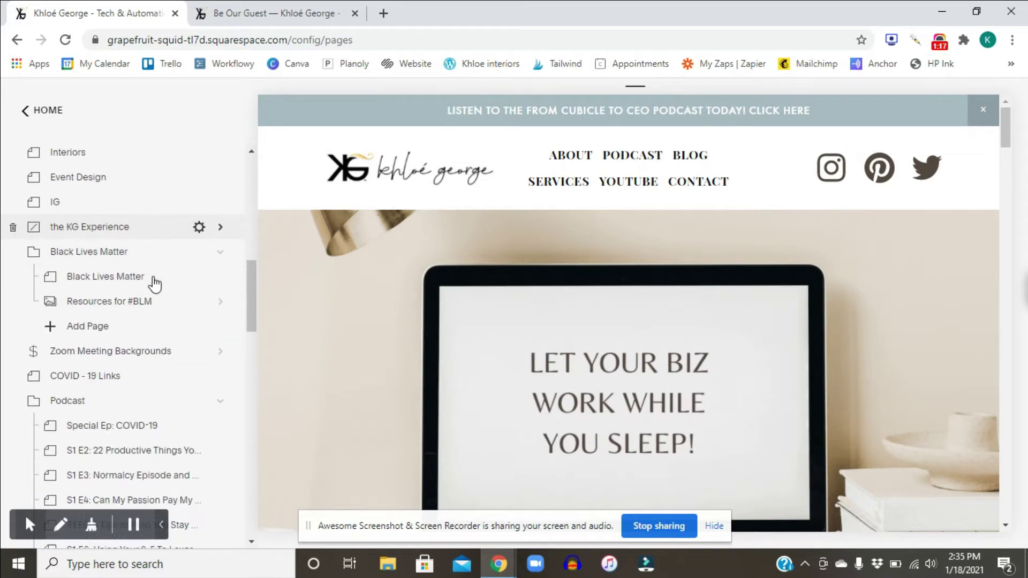
{"action": "scroll", "coordinate": [155, 277], "scroll_direction": "down", "scroll_amount": 6}
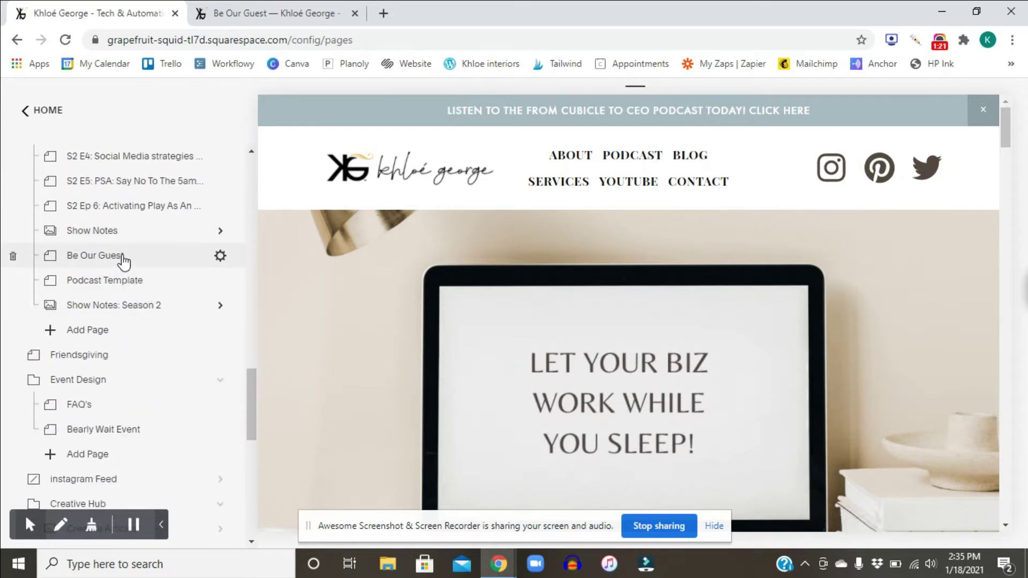
{"action": "left_click", "coordinate": [127, 258]}
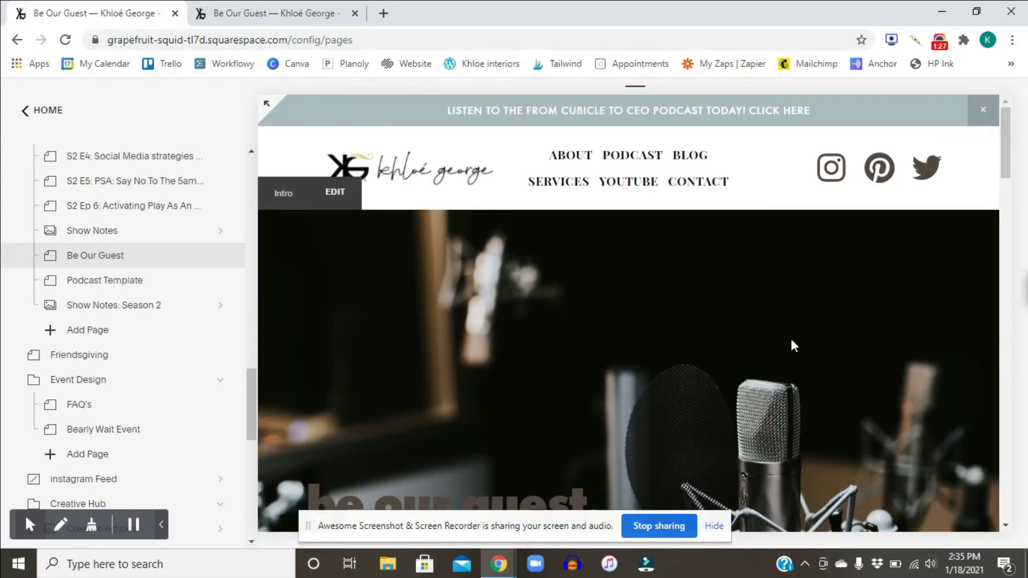
- Review the Be Our Guest page down to its footer and open its main content for editing
{"action": "scroll", "coordinate": [792, 340], "scroll_direction": "down", "scroll_amount": 4}
{"action": "scroll", "coordinate": [793, 339], "scroll_direction": "down", "scroll_amount": 12}
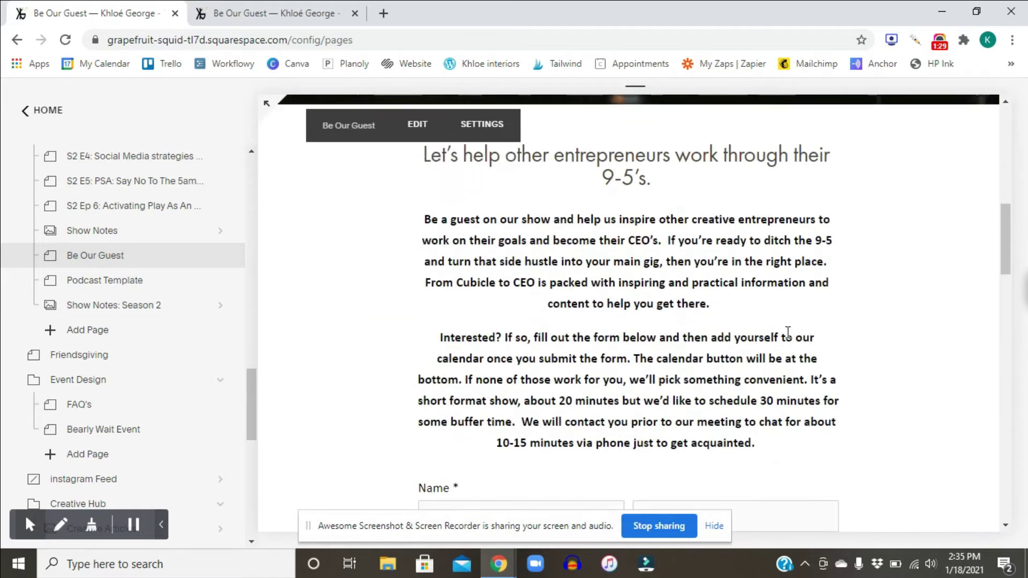
{"action": "scroll", "coordinate": [788, 338], "scroll_direction": "down", "scroll_amount": 15}
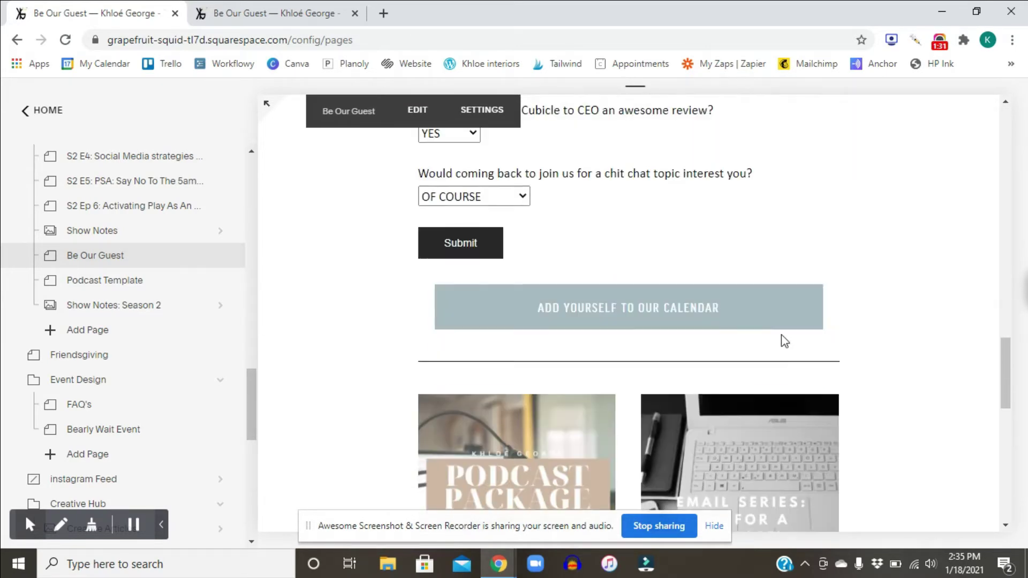
{"action": "scroll", "coordinate": [782, 343], "scroll_direction": "down", "scroll_amount": 4}
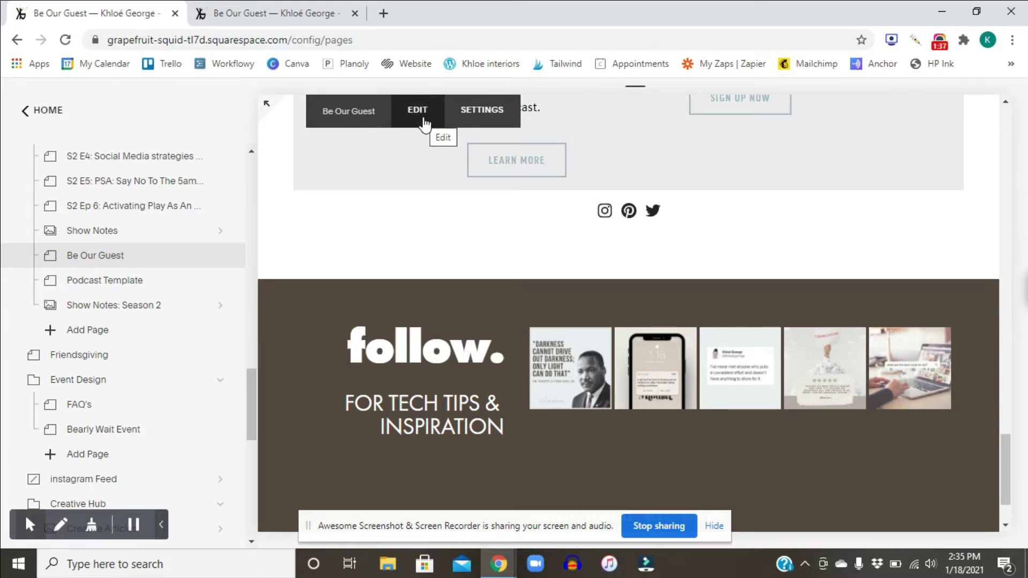
{"action": "scroll", "coordinate": [213, 218], "scroll_direction": "up", "scroll_amount": 5}
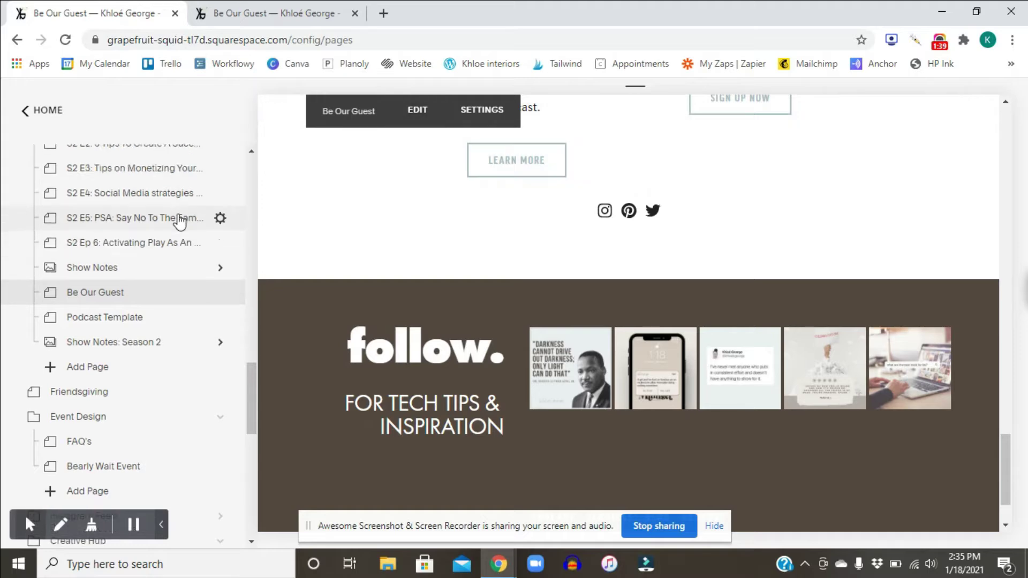
{"action": "scroll", "coordinate": [175, 220], "scroll_direction": "up", "scroll_amount": 6}
{"action": "scroll", "coordinate": [178, 218], "scroll_direction": "down", "scroll_amount": 7}
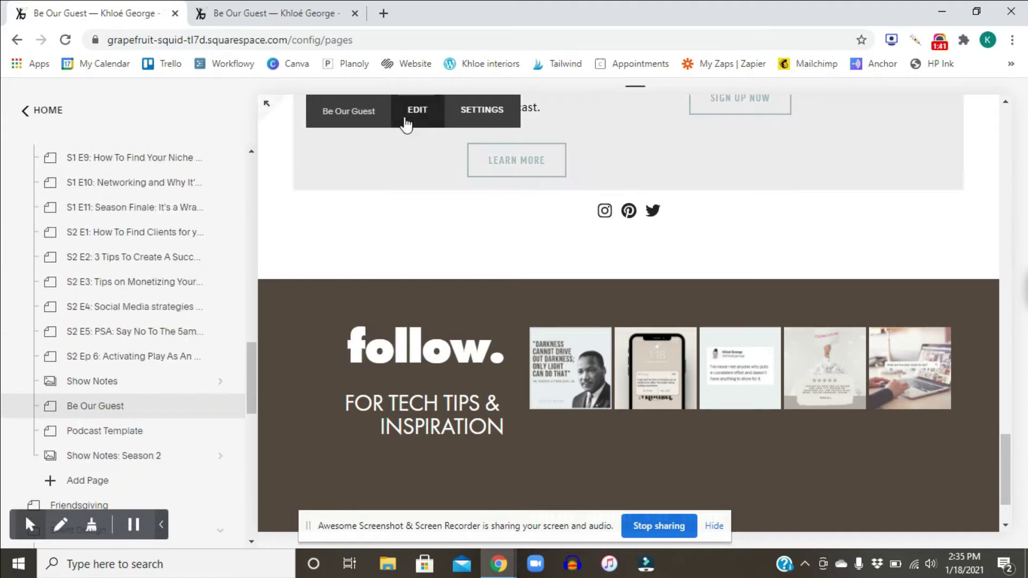
{"action": "left_click", "coordinate": [415, 113]}
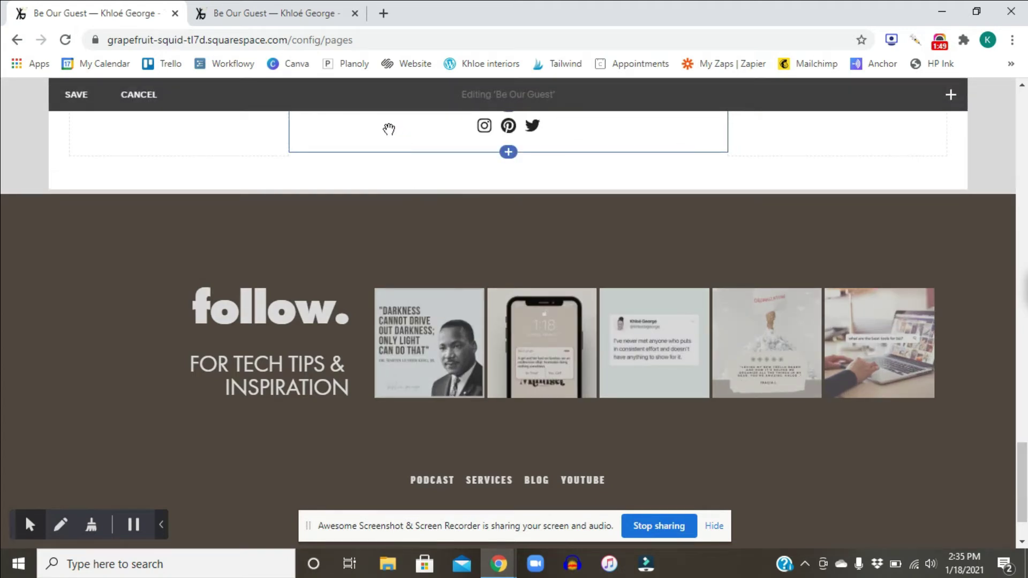
- Insert a Form block directly below the Social Links block on the Be Our Guest page
{"action": "scroll", "coordinate": [380, 148], "scroll_direction": "up", "scroll_amount": 1}
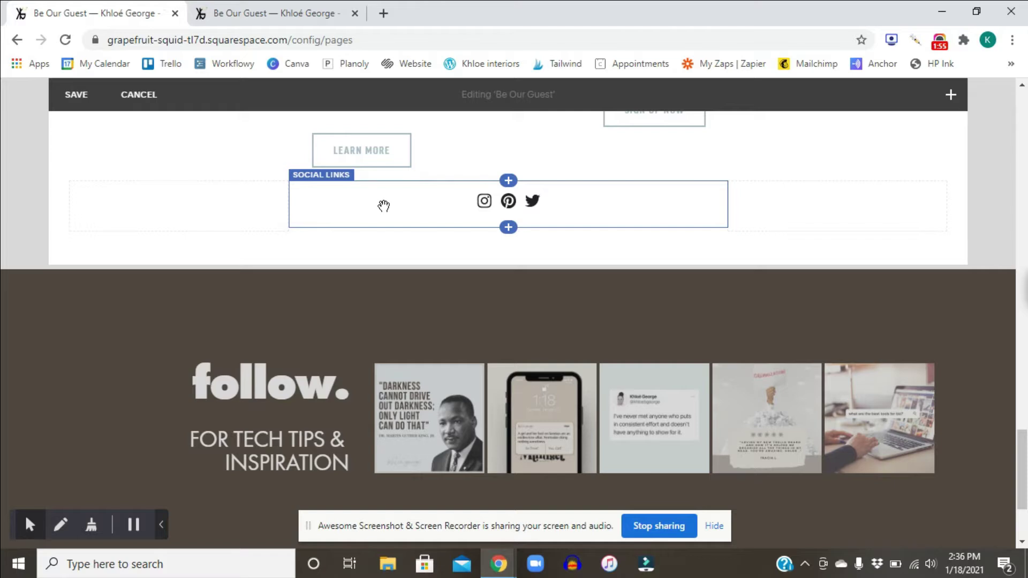
{"action": "left_click", "coordinate": [508, 229]}
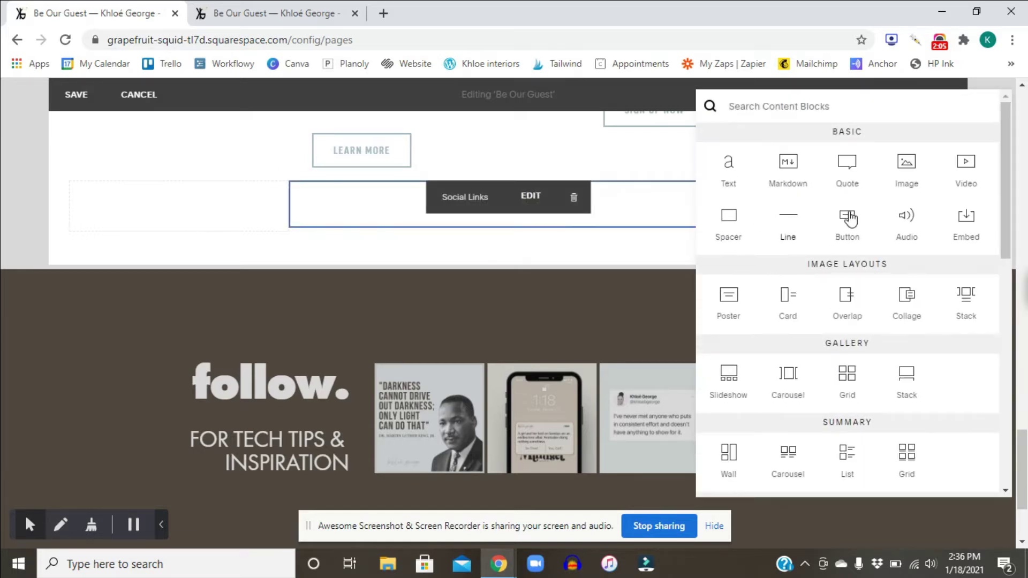
{"action": "scroll", "coordinate": [949, 249], "scroll_direction": "down", "scroll_amount": 1}
{"action": "scroll", "coordinate": [949, 249], "scroll_direction": "down", "scroll_amount": 4}
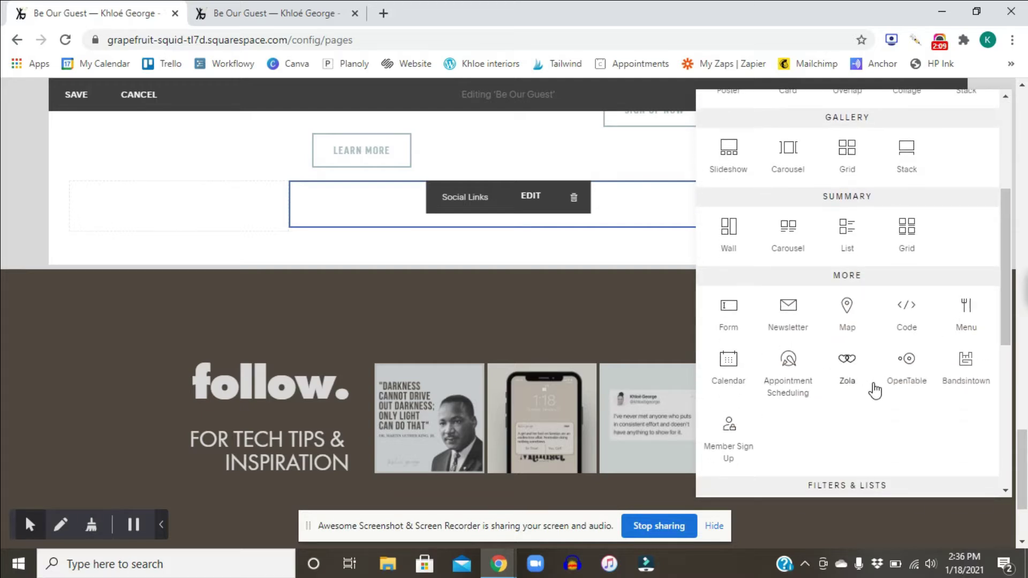
{"action": "scroll", "coordinate": [945, 405], "scroll_direction": "down", "scroll_amount": 2}
{"action": "scroll", "coordinate": [945, 406], "scroll_direction": "down", "scroll_amount": 3}
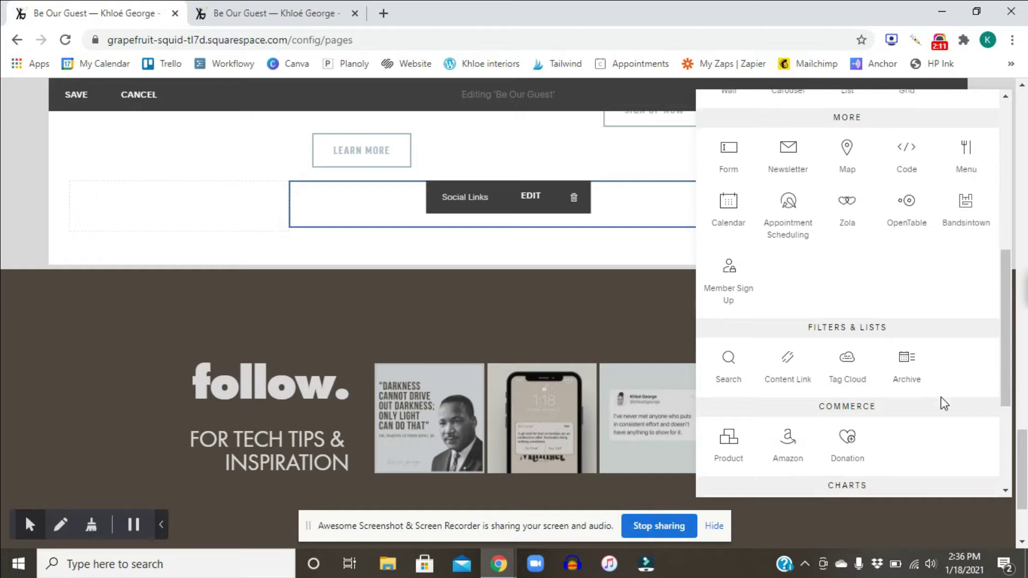
{"action": "scroll", "coordinate": [944, 404], "scroll_direction": "up", "scroll_amount": 1}
{"action": "scroll", "coordinate": [944, 403], "scroll_direction": "up", "scroll_amount": 3}
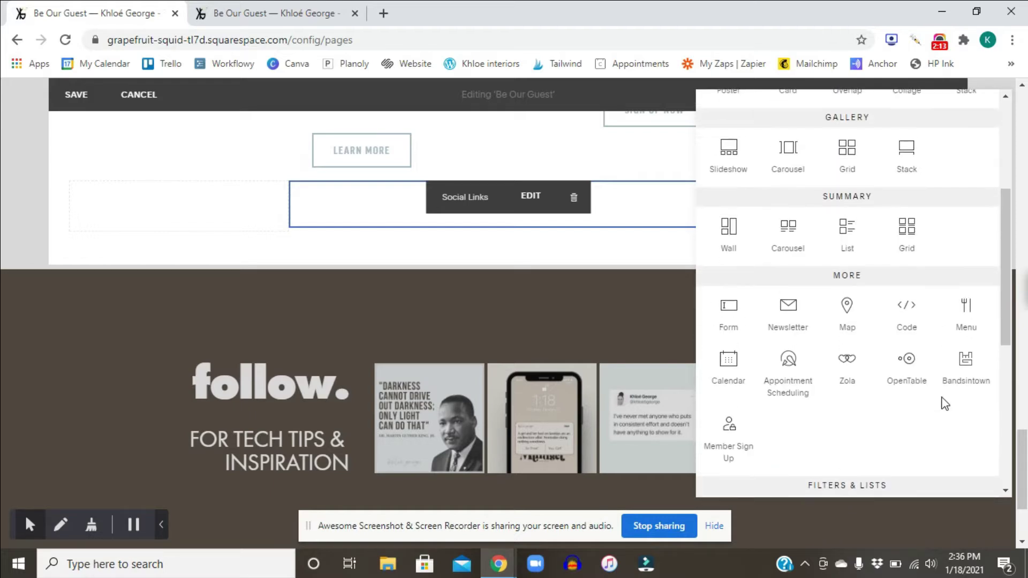
{"action": "left_click", "coordinate": [742, 320]}
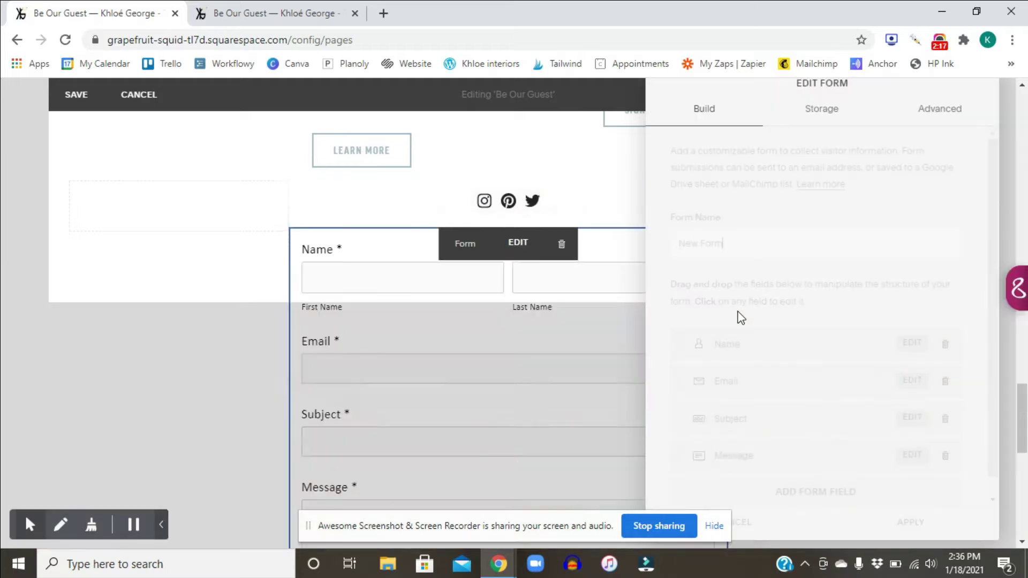
- Review the new form's default fields and its placement on the page, and apply the form
{"action": "scroll", "coordinate": [766, 295], "scroll_direction": "down", "scroll_amount": 1}
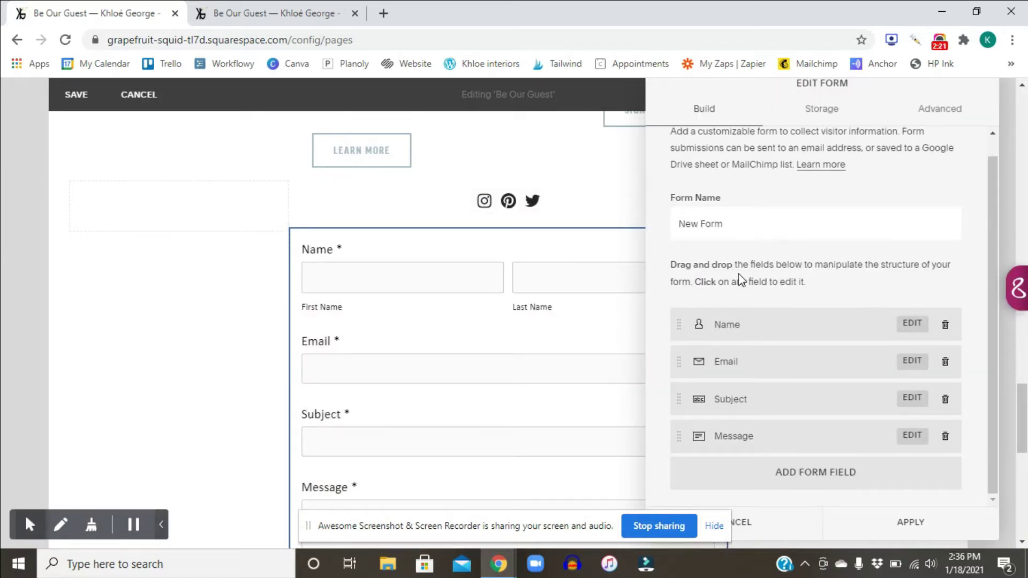
{"action": "scroll", "coordinate": [575, 319], "scroll_direction": "down", "scroll_amount": 3}
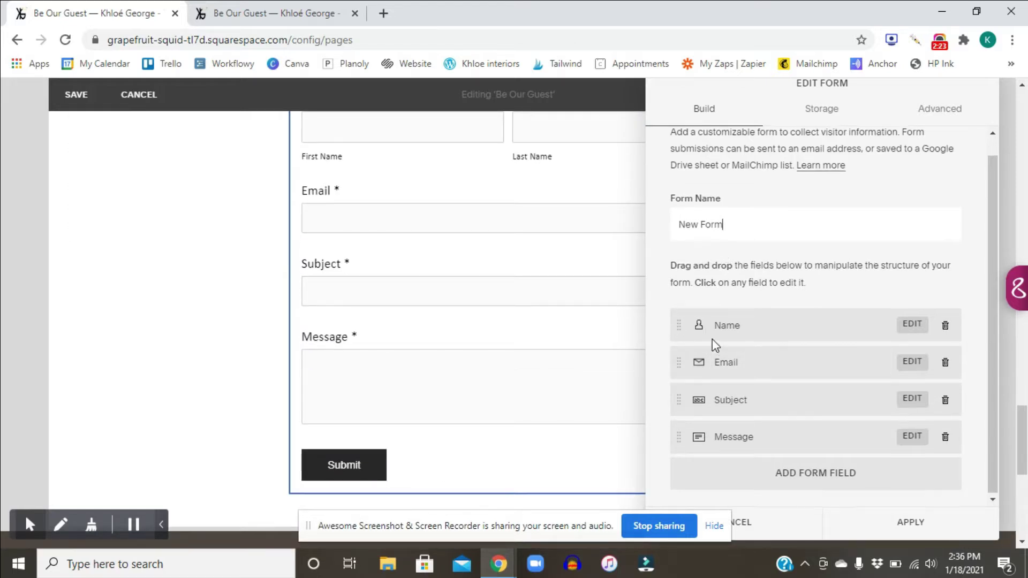
{"action": "scroll", "coordinate": [711, 347], "scroll_direction": "up", "scroll_amount": 1}
{"action": "scroll", "coordinate": [571, 367], "scroll_direction": "up", "scroll_amount": 6}
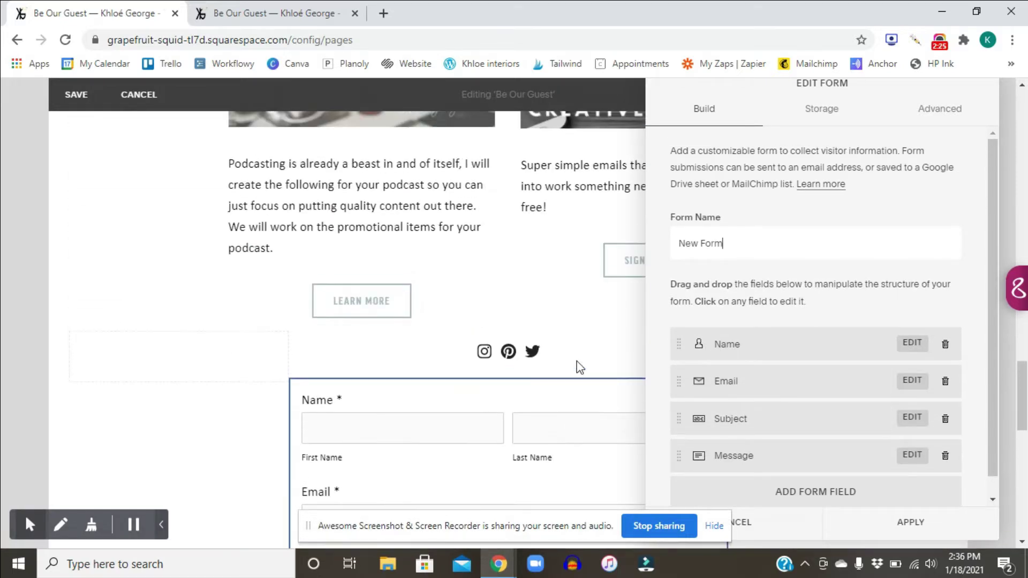
{"action": "scroll", "coordinate": [580, 362], "scroll_direction": "down", "scroll_amount": 3}
{"action": "scroll", "coordinate": [586, 363], "scroll_direction": "down", "scroll_amount": 3}
{"action": "scroll", "coordinate": [585, 360], "scroll_direction": "up", "scroll_amount": 2}
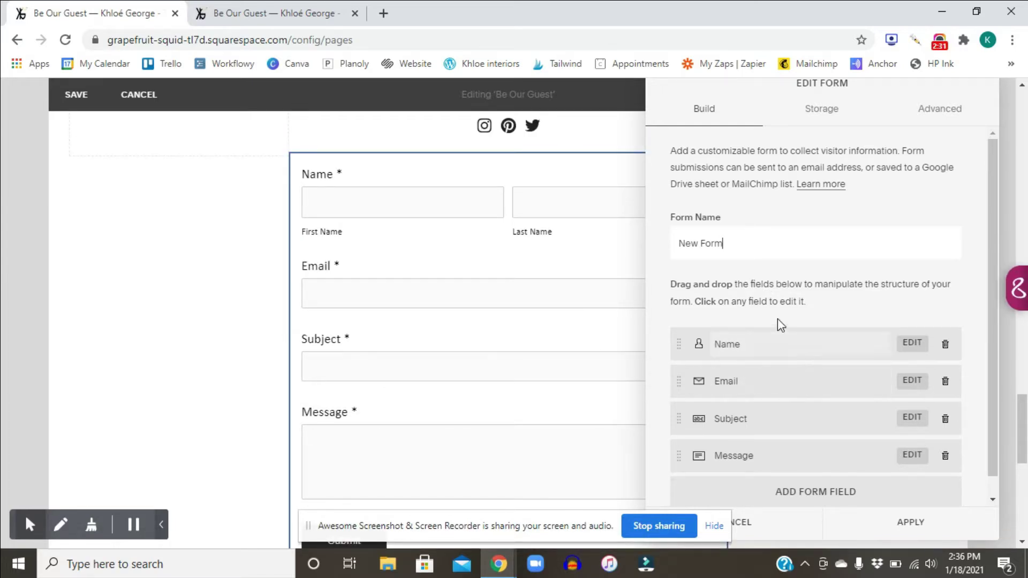
{"action": "scroll", "coordinate": [798, 360], "scroll_direction": "down", "scroll_amount": 1}
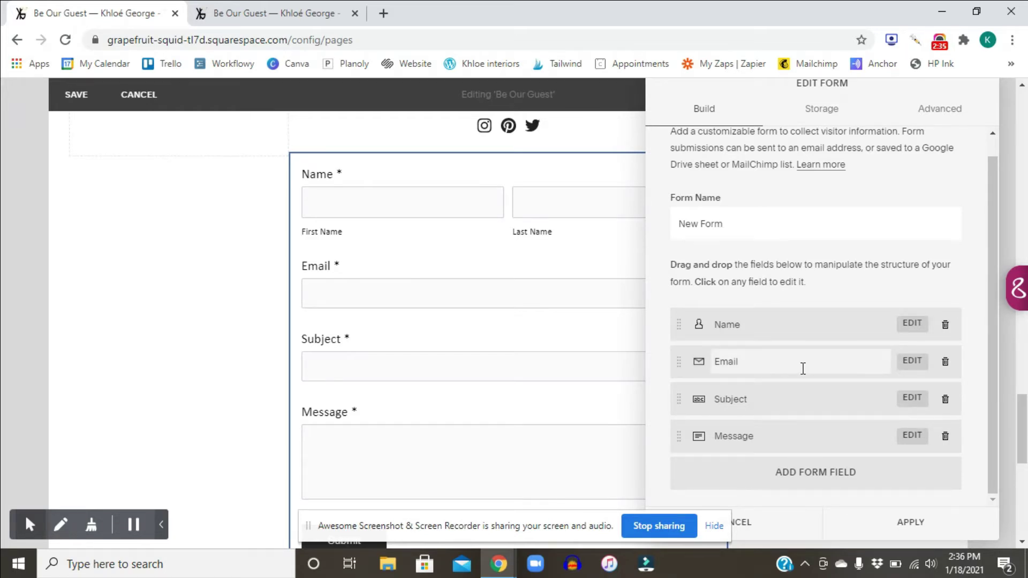
{"action": "scroll", "coordinate": [562, 297], "scroll_direction": "up", "scroll_amount": 10}
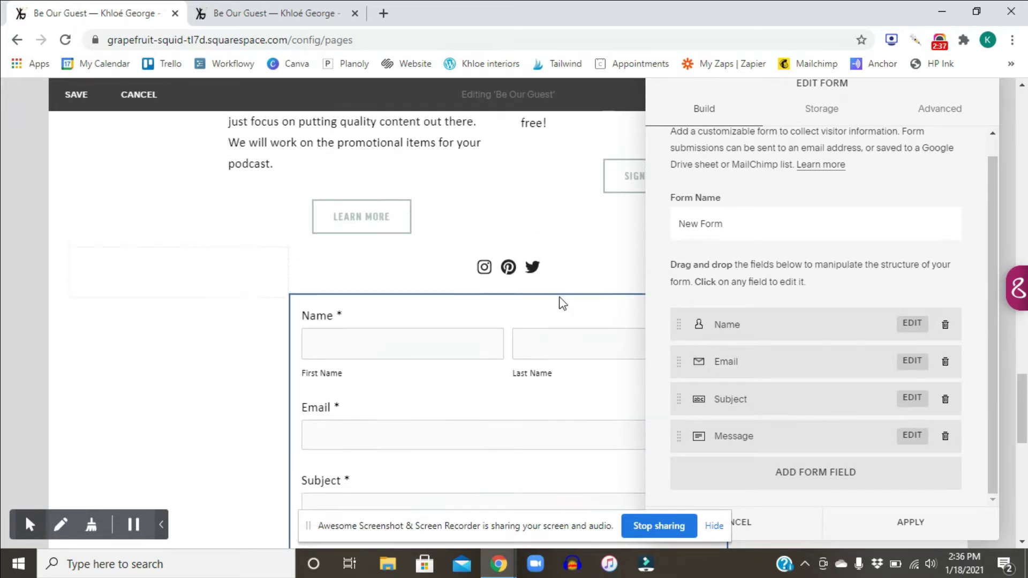
{"action": "scroll", "coordinate": [556, 296], "scroll_direction": "up", "scroll_amount": 3}
{"action": "scroll", "coordinate": [556, 295], "scroll_direction": "down", "scroll_amount": 7}
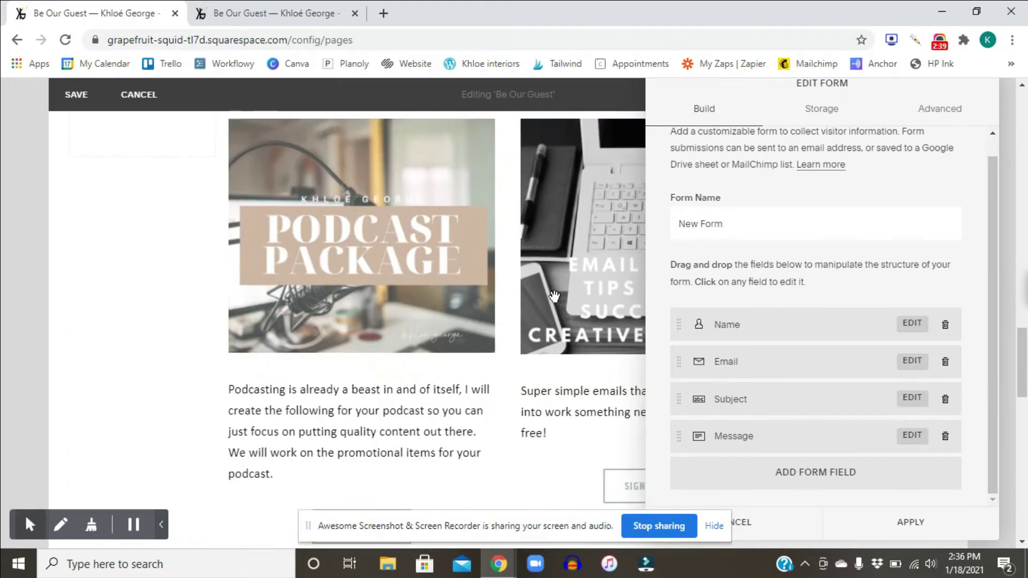
{"action": "left_click", "coordinate": [930, 525]}
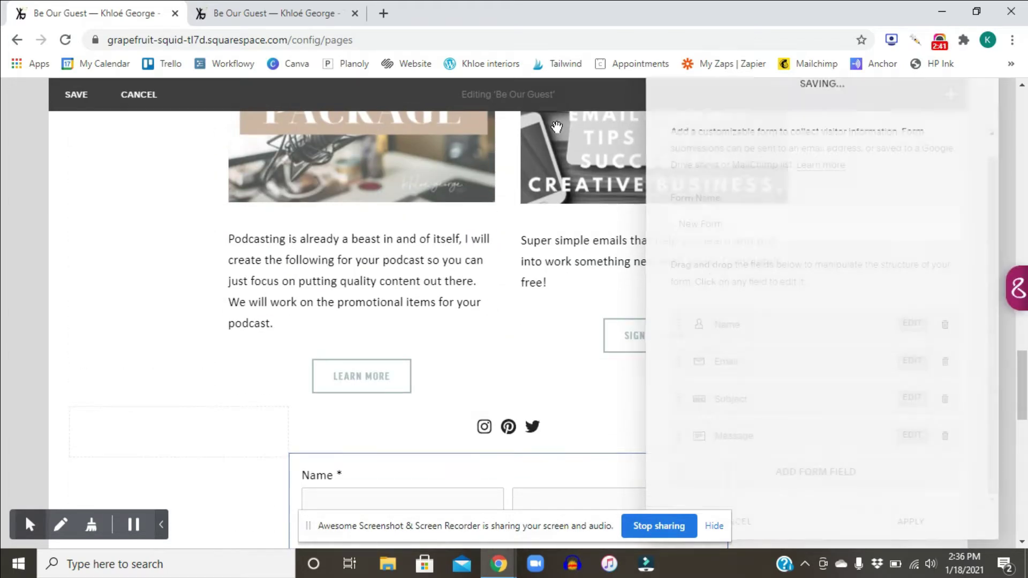
- Switch to the live guest application page and examine its form's questions on topics, episodes heard, reviews and returning, down to the calendar link
{"action": "left_click", "coordinate": [321, 12]}
{"action": "scroll", "coordinate": [584, 398], "scroll_direction": "down", "scroll_amount": 5}
{"action": "scroll", "coordinate": [583, 403], "scroll_direction": "down", "scroll_amount": 15}
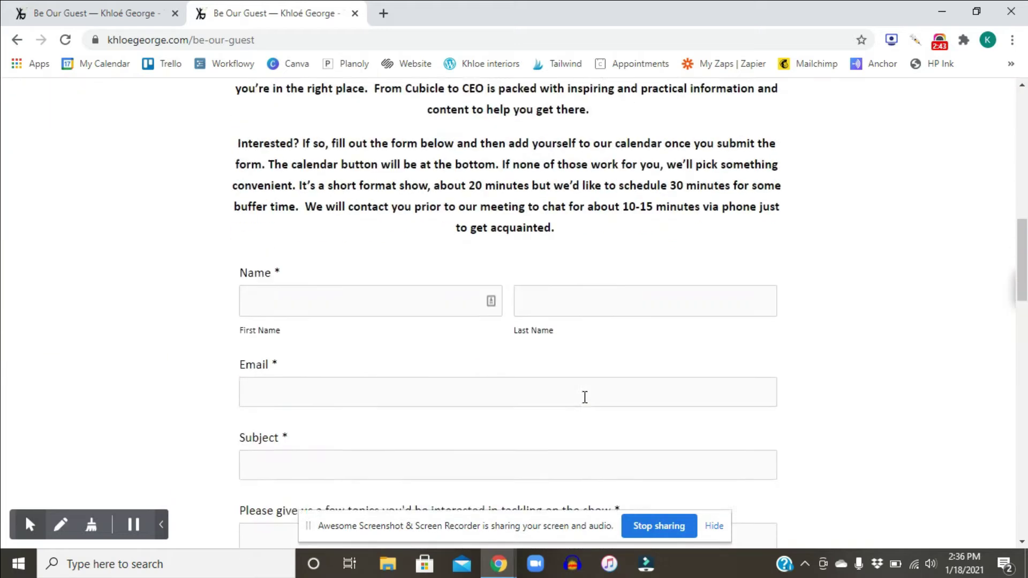
{"action": "scroll", "coordinate": [309, 187], "scroll_direction": "up", "scroll_amount": 3}
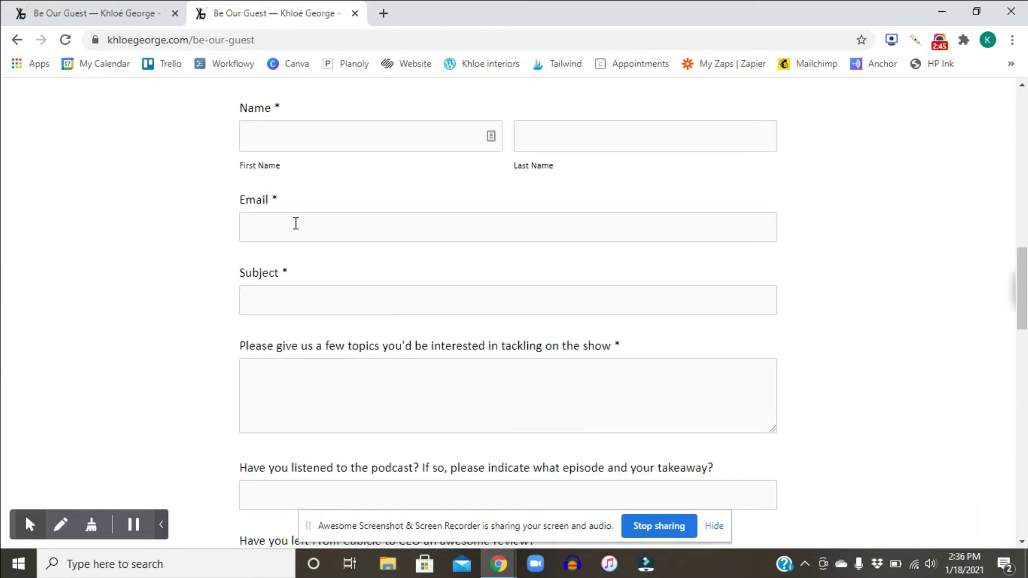
{"action": "scroll", "coordinate": [307, 197], "scroll_direction": "down", "scroll_amount": 3}
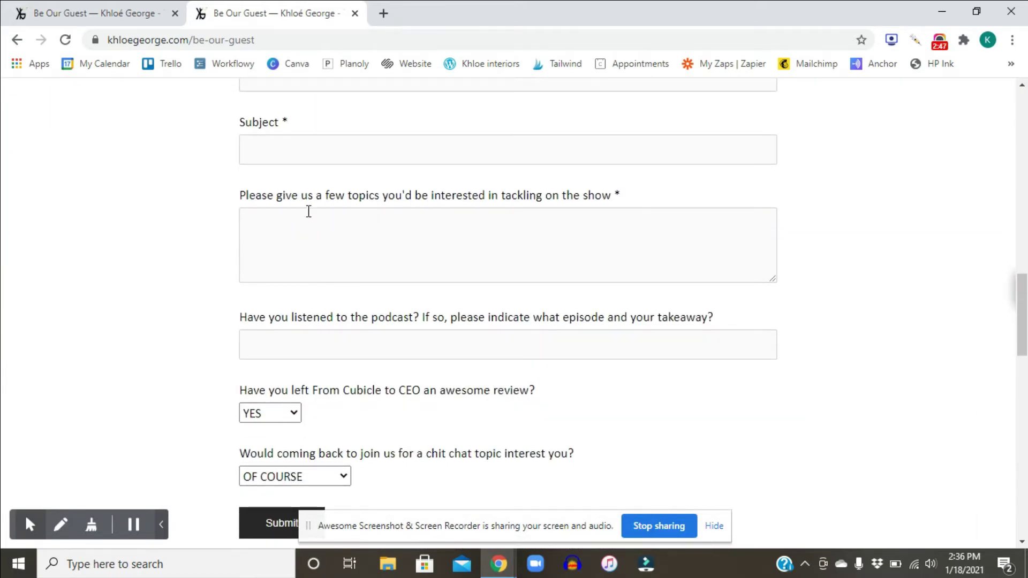
{"action": "left_click_drag", "start_coordinate": [240, 195], "coordinate": [620, 202]}
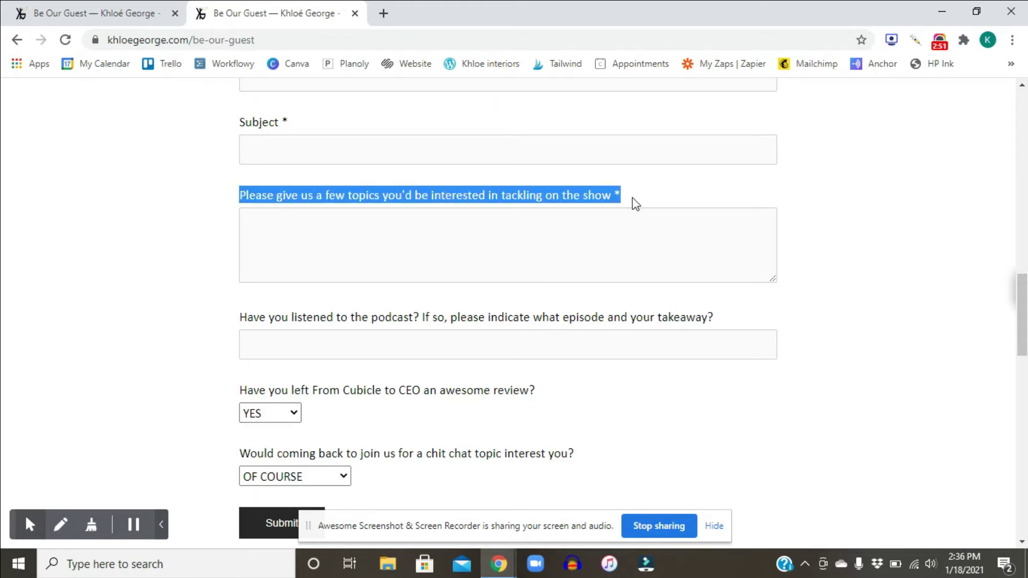
{"action": "scroll", "coordinate": [473, 258], "scroll_direction": "down", "scroll_amount": 2}
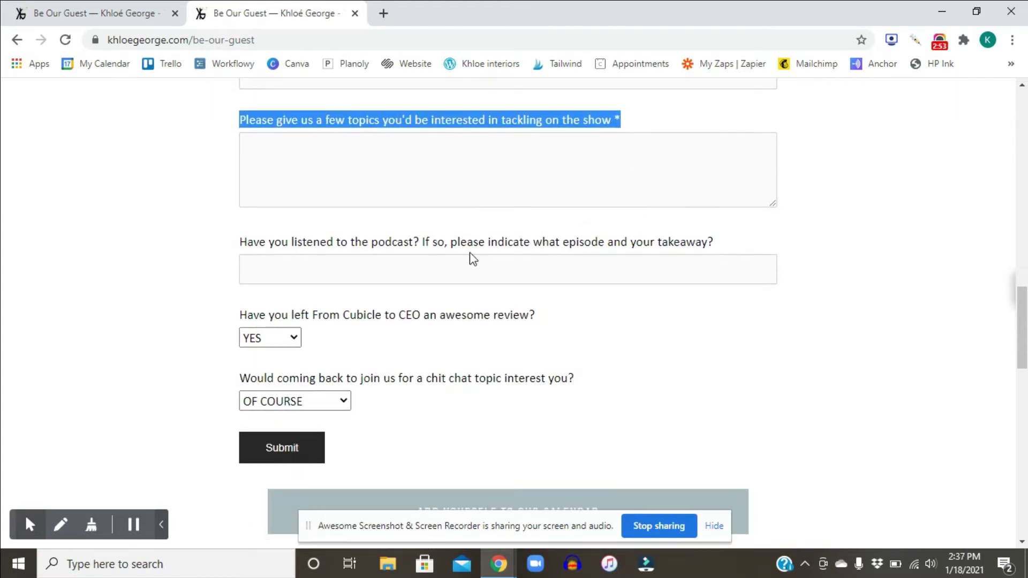
{"action": "left_click_drag", "start_coordinate": [294, 242], "coordinate": [420, 238]}
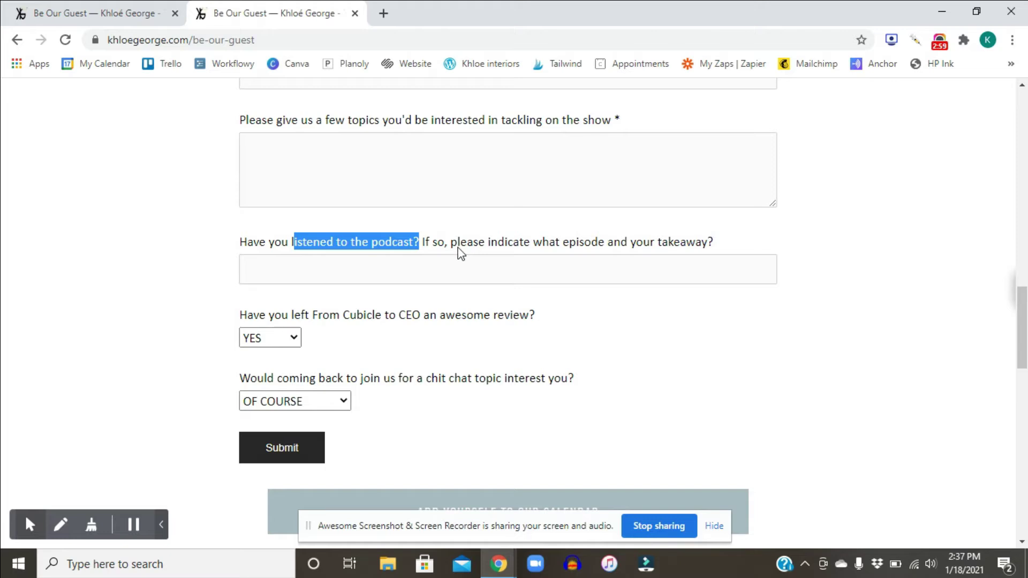
{"action": "scroll", "coordinate": [497, 217], "scroll_direction": "down", "scroll_amount": 2}
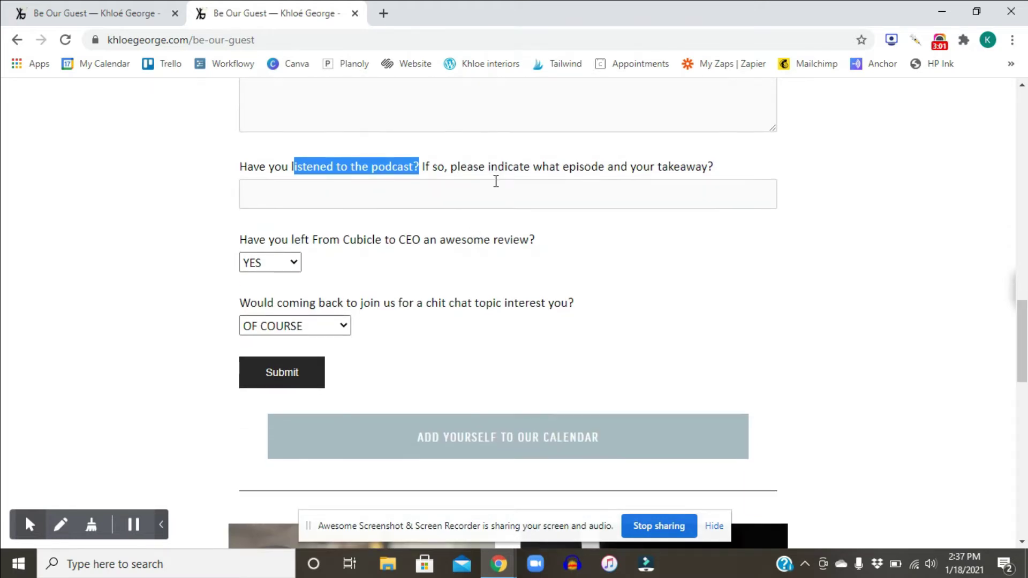
{"action": "left_click_drag", "start_coordinate": [305, 240], "coordinate": [558, 248]}
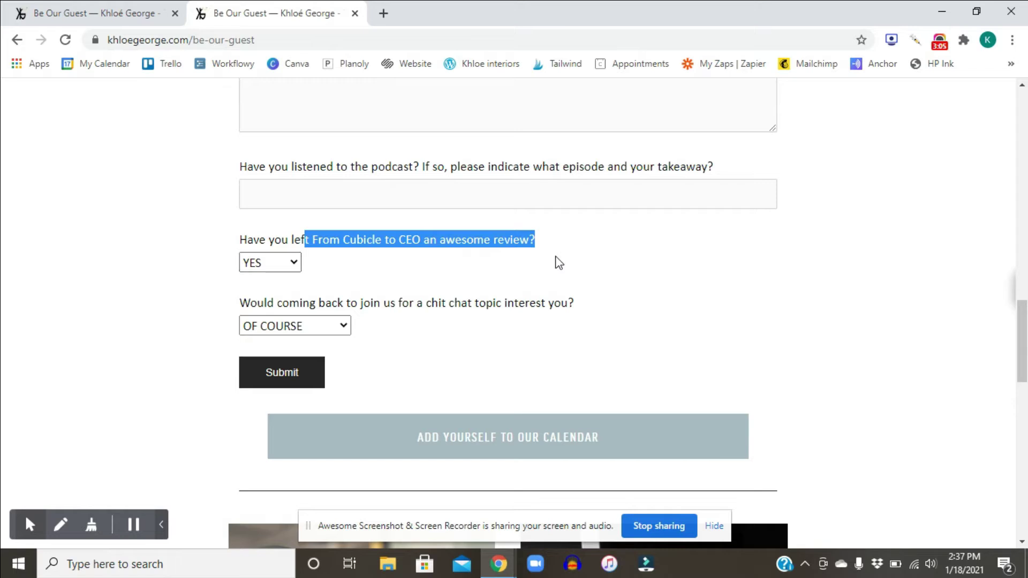
{"action": "scroll", "coordinate": [559, 263], "scroll_direction": "down", "scroll_amount": 2}
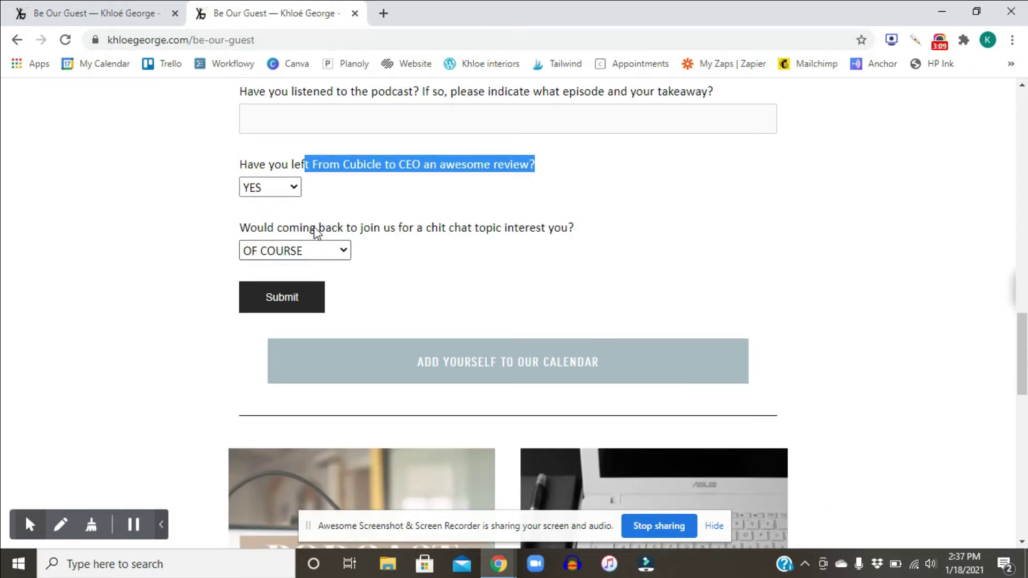
{"action": "left_click_drag", "start_coordinate": [274, 230], "coordinate": [581, 235]}
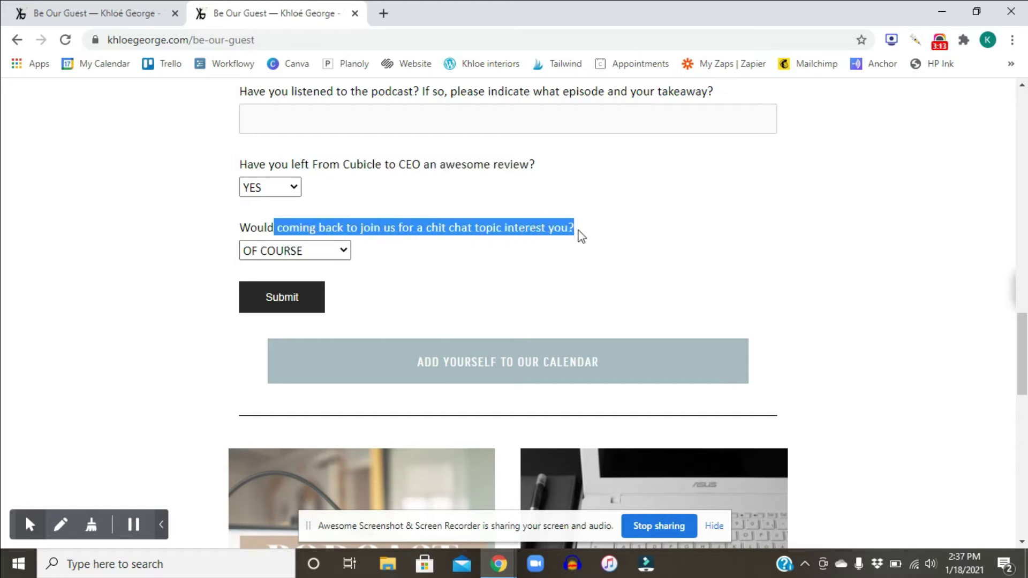
{"action": "scroll", "coordinate": [546, 259], "scroll_direction": "down", "scroll_amount": 1}
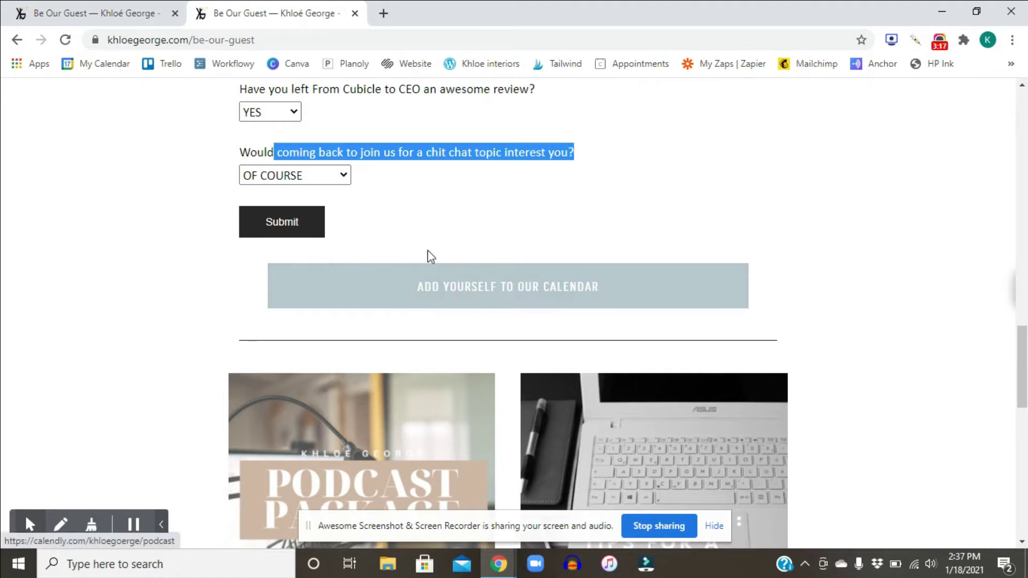
- Switch back to the Squarespace page editor and open the new form block for editing
{"action": "left_click", "coordinate": [107, 10]}
{"action": "scroll", "coordinate": [509, 307], "scroll_direction": "down", "scroll_amount": 2}
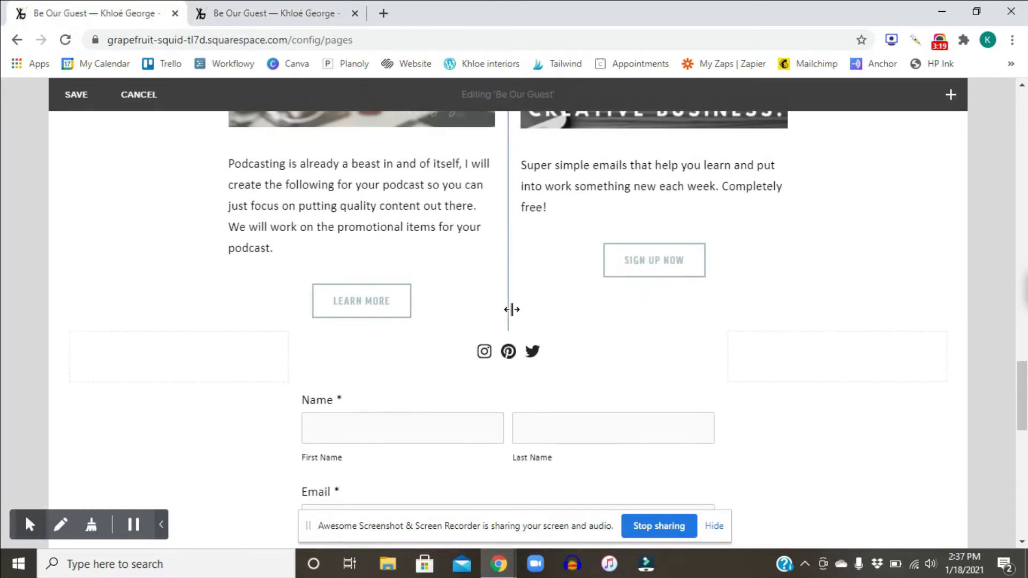
{"action": "scroll", "coordinate": [452, 298], "scroll_direction": "down", "scroll_amount": 4}
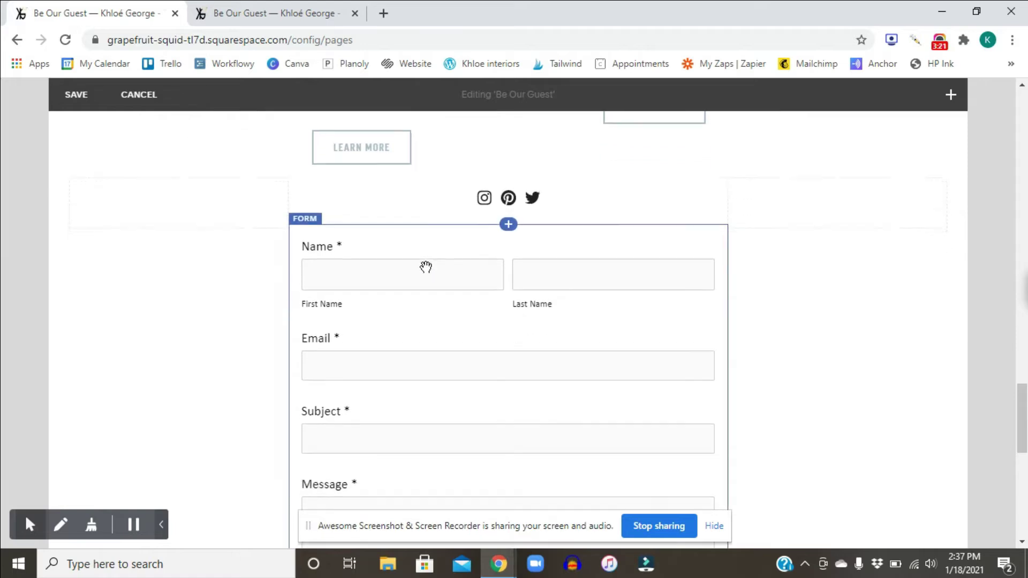
{"action": "scroll", "coordinate": [418, 311], "scroll_direction": "up", "scroll_amount": 1}
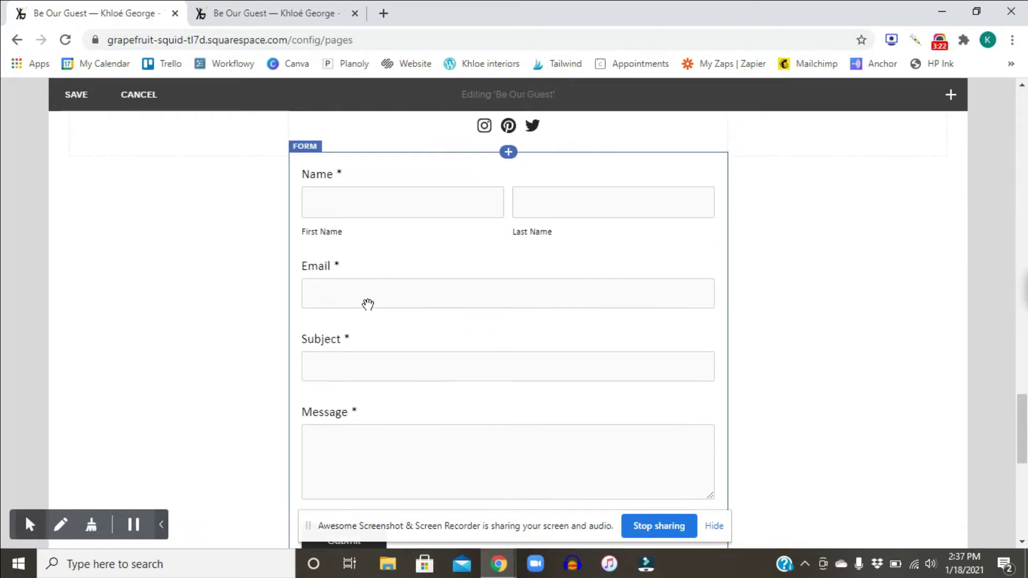
{"action": "left_click", "coordinate": [482, 183]}
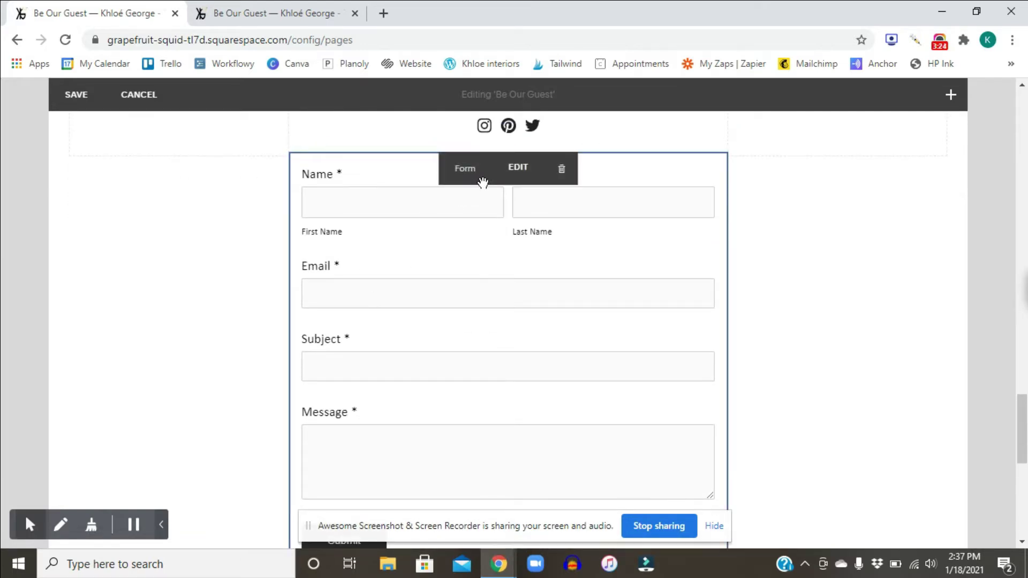
{"action": "left_click", "coordinate": [527, 176]}
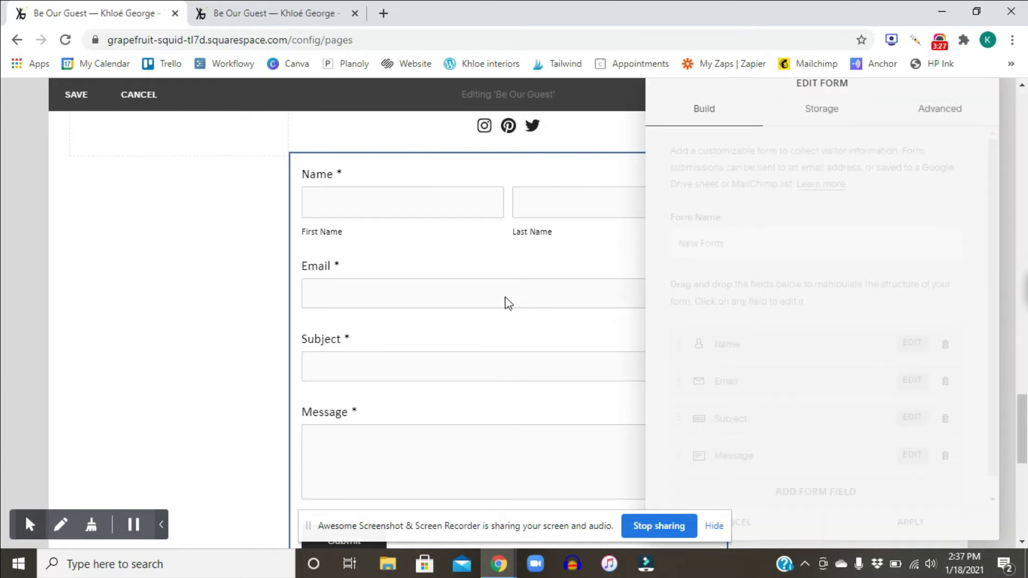
- Rename the form as Guest Form
{"action": "scroll", "coordinate": [781, 290], "scroll_direction": "down", "scroll_amount": 1}
{"action": "left_click", "coordinate": [739, 209]}
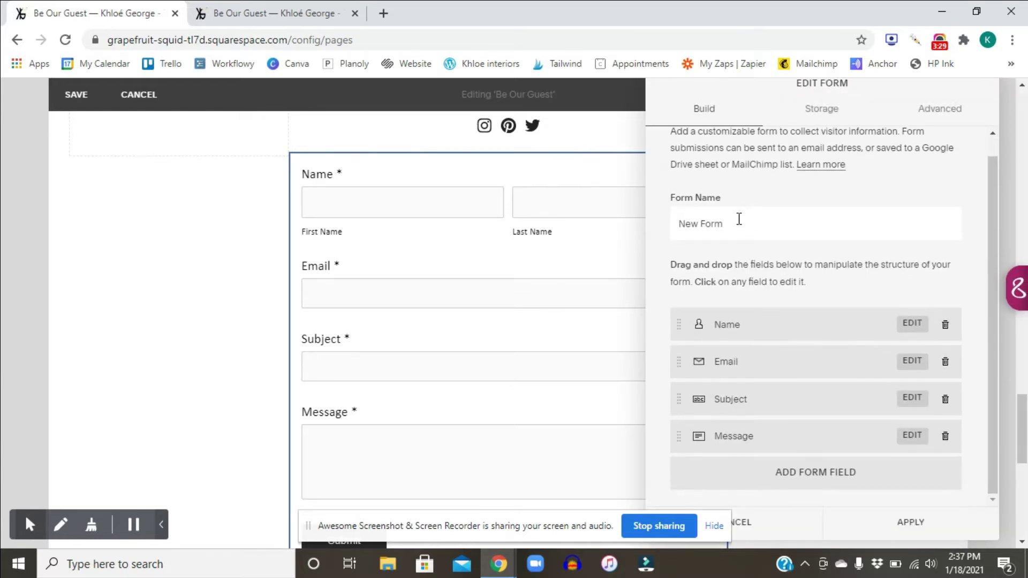
{"action": "left_click_drag", "start_coordinate": [739, 218], "coordinate": [658, 214]}
{"action": "type", "text": "Guest"}
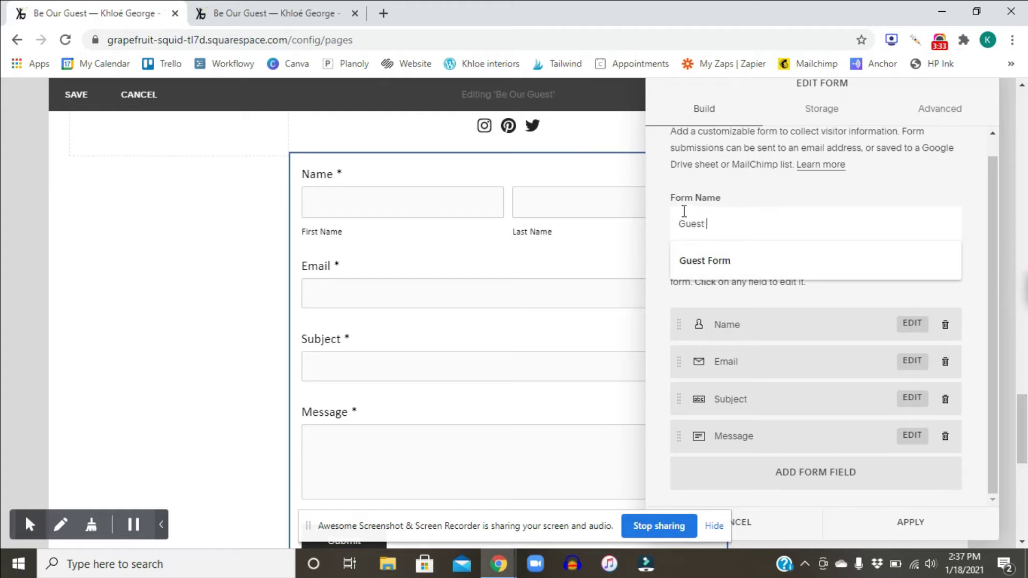
{"action": "left_click", "coordinate": [787, 263]}
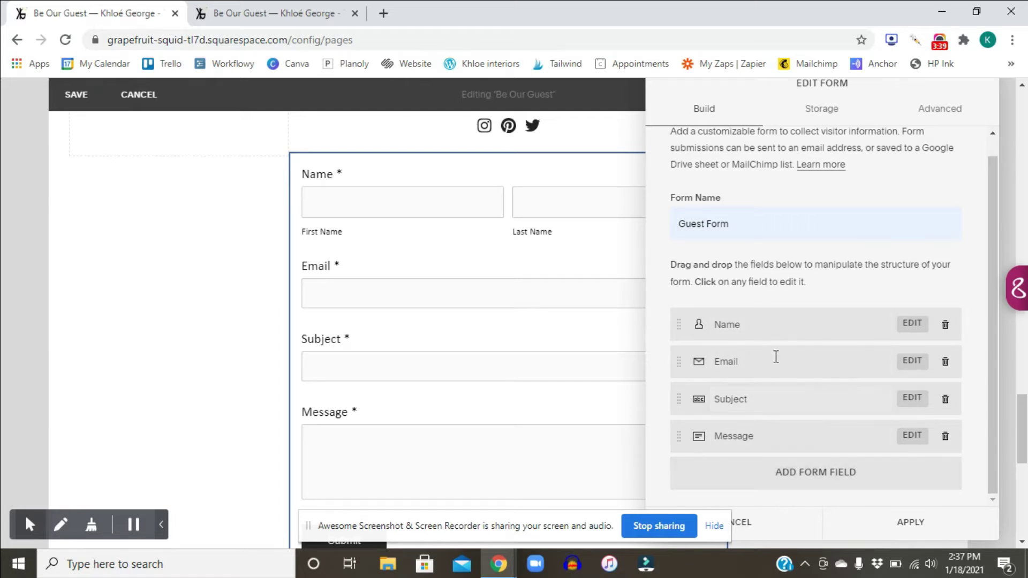
- Relabel the form's Subject field as "What brought you to our podcast"
{"action": "left_click", "coordinate": [755, 401]}
{"action": "double_click", "coordinate": [731, 399]}
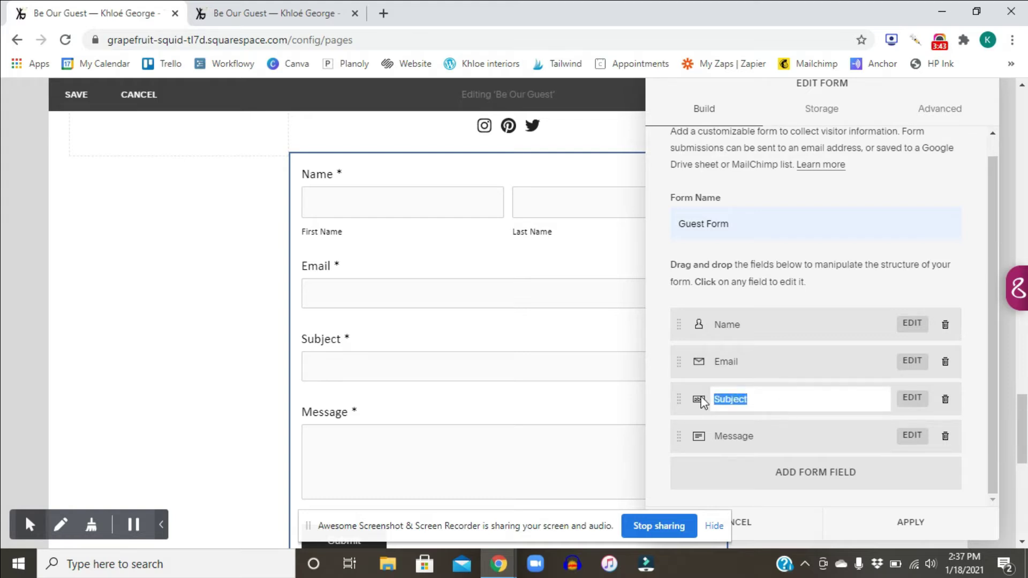
{"action": "key", "text": "BackSpace"}
{"action": "type", "text": "Waht b"}
{"action": "key", "text": "BackSpace"}
{"action": "key", "text": "BackSpace"}
{"action": "key", "text": "BackSpace"}
{"action": "key", "text": "BackSpace"}
{"action": "key", "text": "BackSpace"}
{"action": "type", "text": "hat b"}
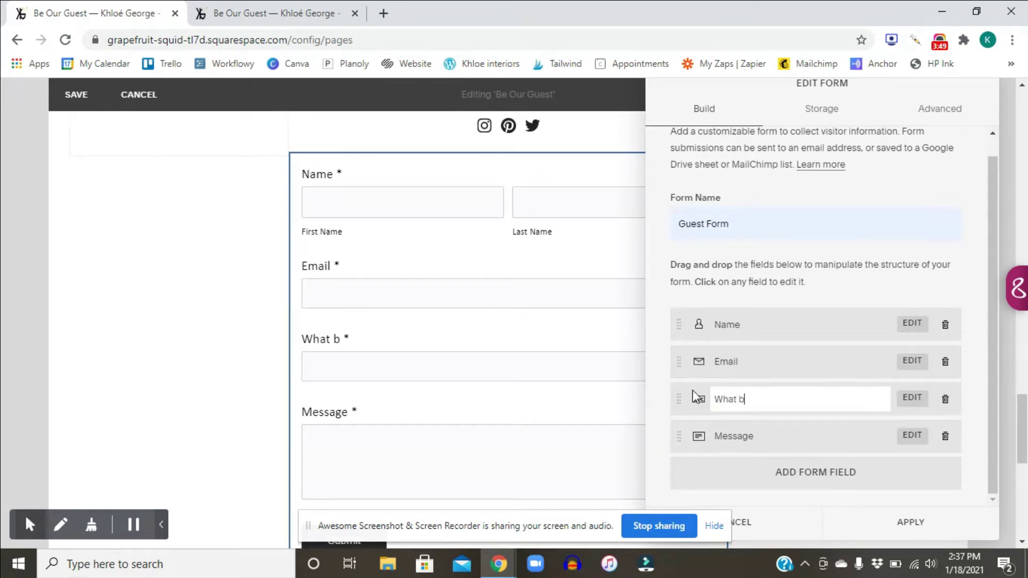
{"action": "type", "text": "rought oy"}
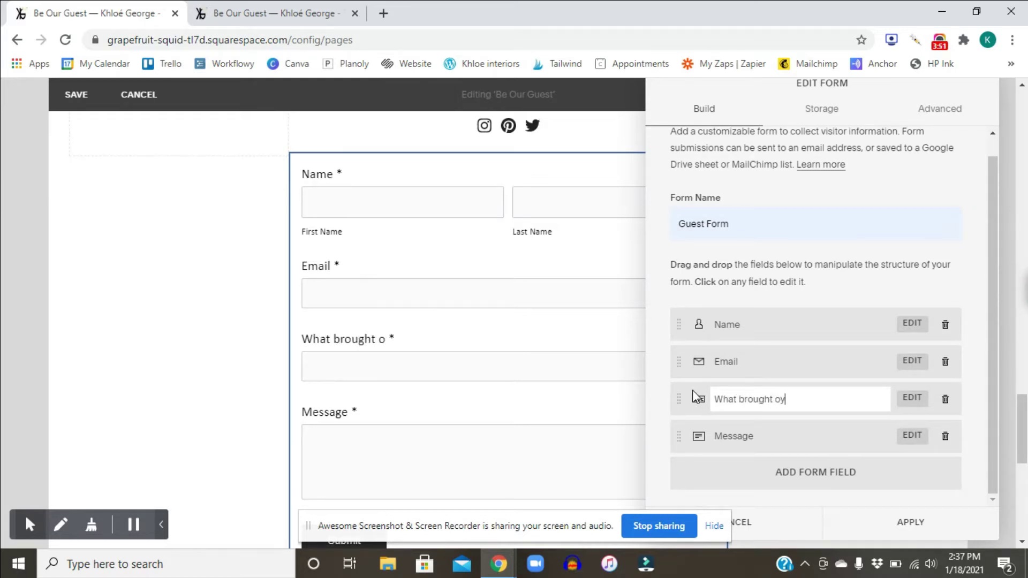
{"action": "key", "text": "BackSpace"}
{"action": "key", "text": "BackSpace"}
{"action": "type", "text": "you to our podcast"}
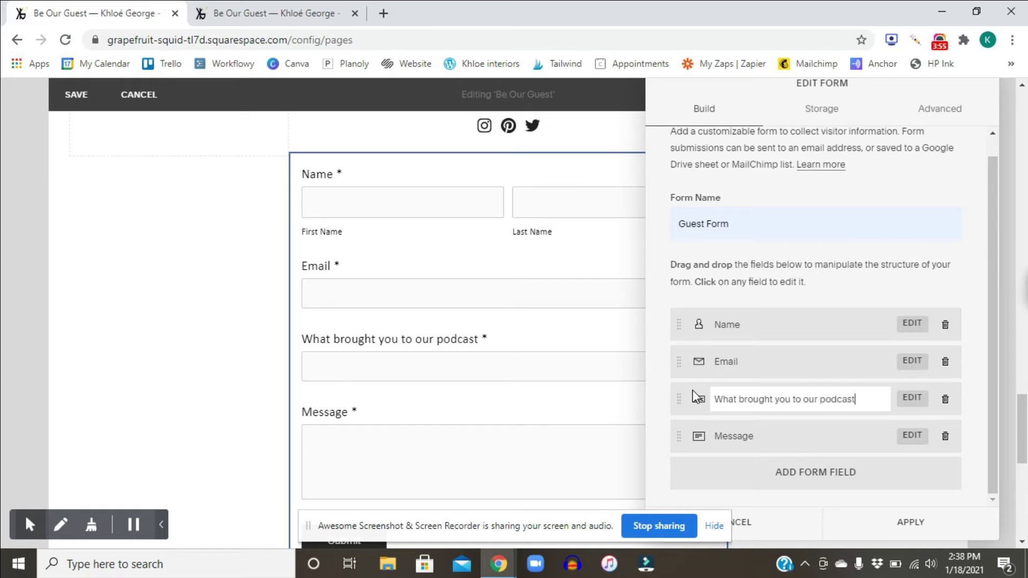
- Replace the third field's label with "Podcast Opportunity"
{"action": "key", "text": "BackSpace"}
{"action": "key", "text": "BackSpace"}
{"action": "key", "text": "BackSpace"}
{"action": "key", "text": "BackSpace"}
{"action": "key", "text": "BackSpace"}
{"action": "key", "text": "BackSpace"}
{"action": "key", "text": "BackSpace"}
{"action": "key", "text": "BackSpace"}
{"action": "key", "text": "BackSpace"}
{"action": "key", "text": "BackSpace"}
{"action": "key", "text": "BackSpace"}
{"action": "key", "text": "BackSpace"}
{"action": "key", "text": "BackSpace"}
{"action": "key", "text": "BackSpace"}
{"action": "key", "text": "BackSpace"}
{"action": "key", "text": "BackSpace"}
{"action": "key", "text": "BackSpace"}
{"action": "key", "text": "BackSpace"}
{"action": "key", "text": "BackSpace"}
{"action": "key", "text": "BackSpace"}
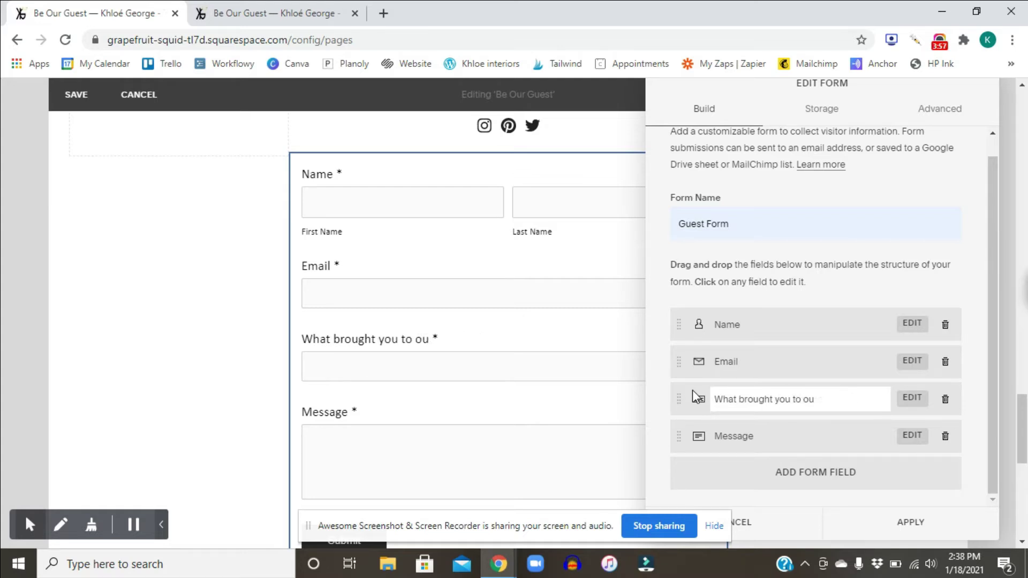
{"action": "type", "text": "P"}
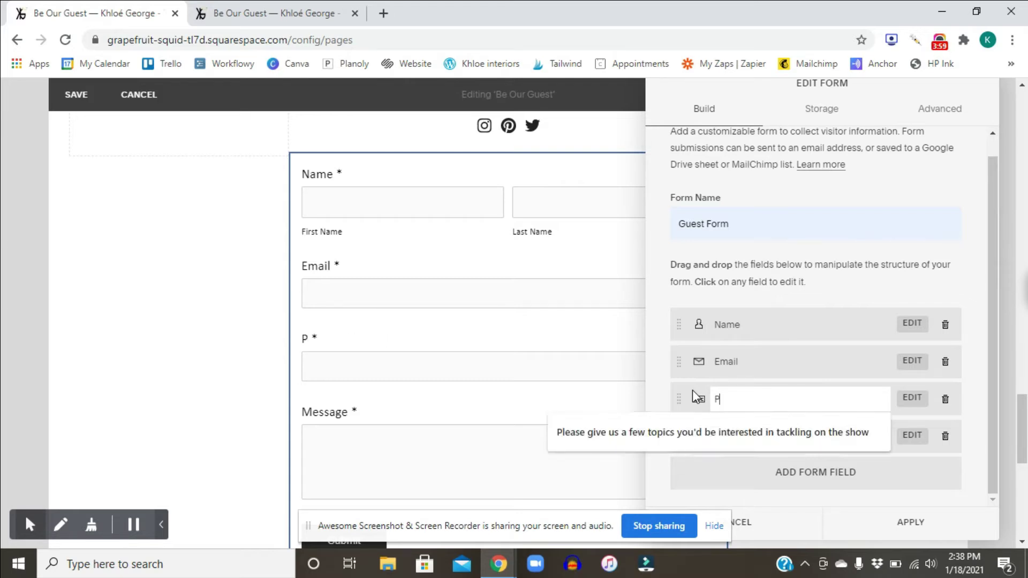
{"action": "type", "text": "odcast "}
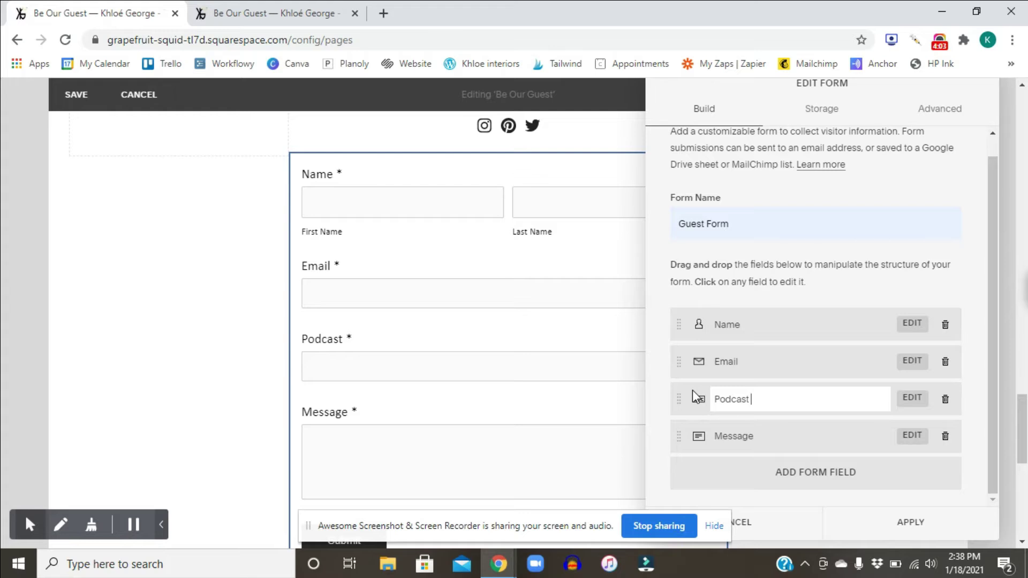
{"action": "type", "text": "Opportunity"}
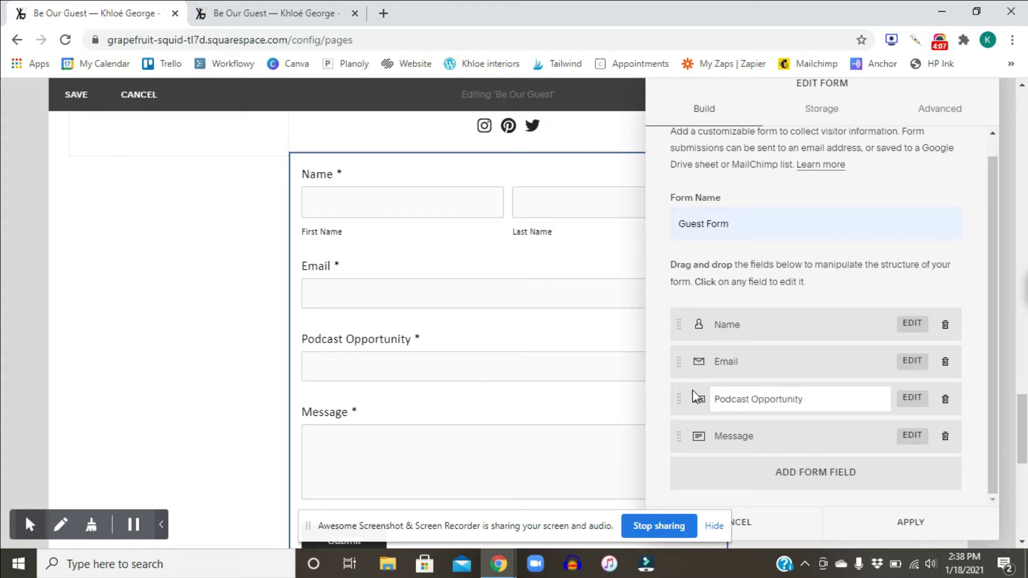
- Relabel the form's Message field as "Why do you want to be on our show?"
{"action": "left_click", "coordinate": [740, 432]}
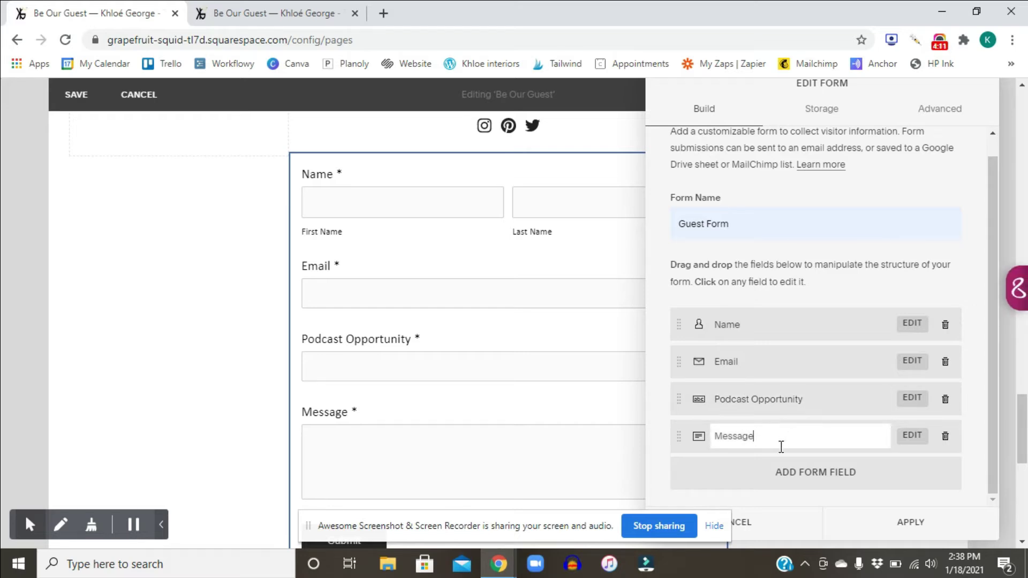
{"action": "left_click_drag", "start_coordinate": [781, 446], "coordinate": [697, 435]}
{"action": "key", "text": "BackSpace"}
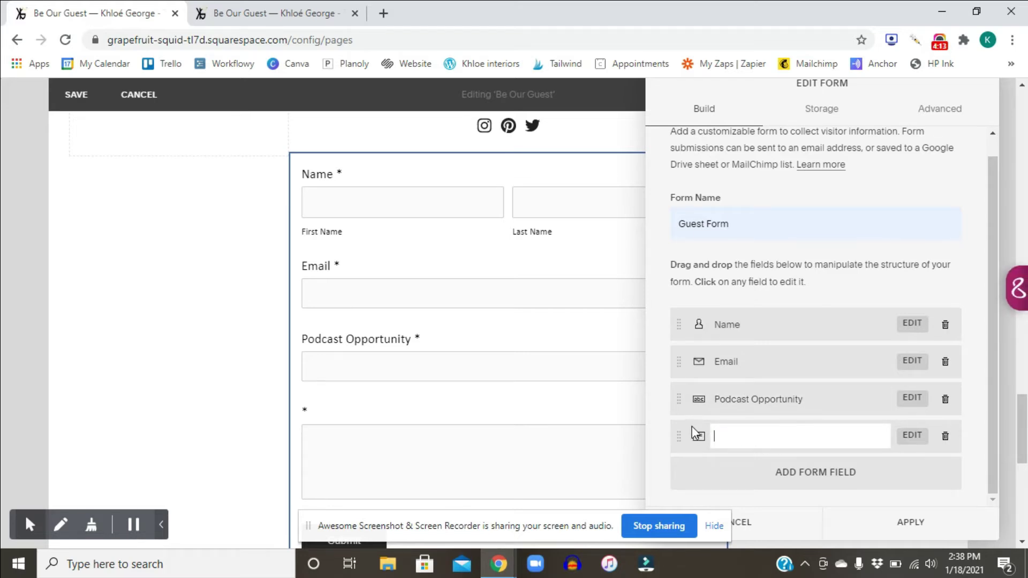
{"action": "type", "text": "Why do you"}
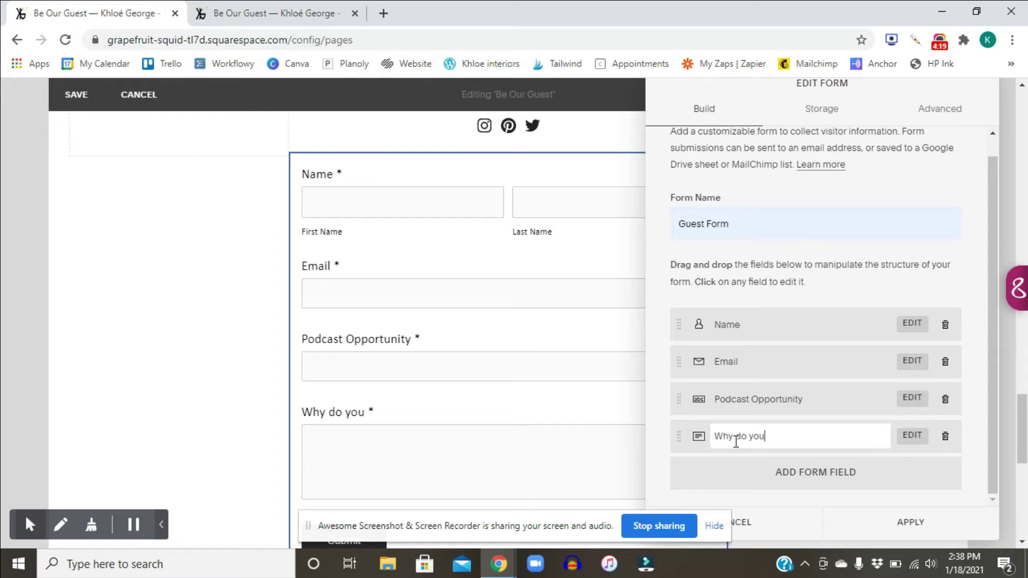
{"action": "type", "text": " qNT TO"}
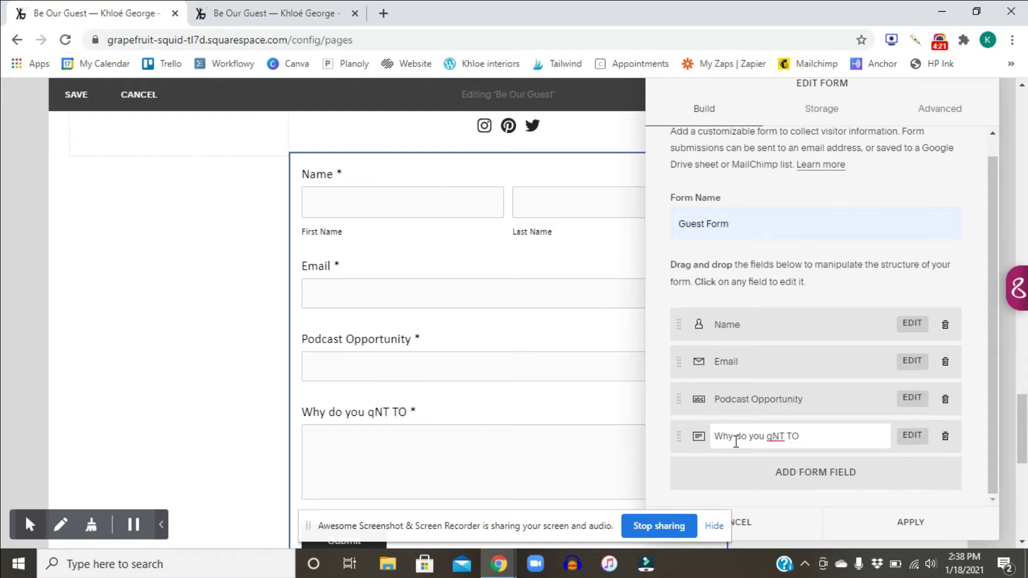
{"action": "key", "text": "BackSpace"}
{"action": "key", "text": "BackSpace"}
{"action": "key", "text": "BackSpace"}
{"action": "key", "text": "BackSpace"}
{"action": "key", "text": "BackSpace"}
{"action": "key", "text": "BackSpace"}
{"action": "type", "text": "want to be on o"}
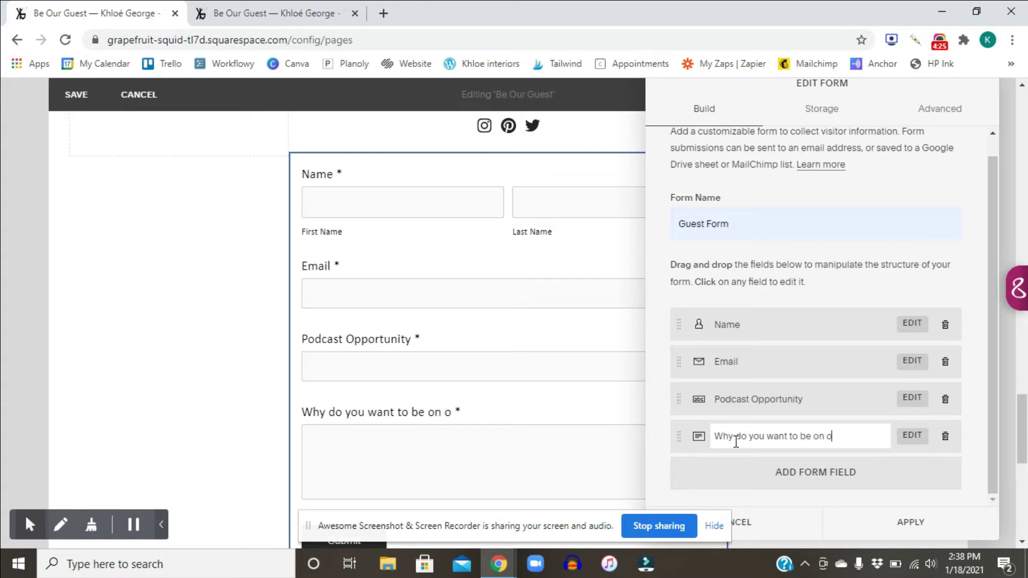
{"action": "type", "text": "ur show?"}
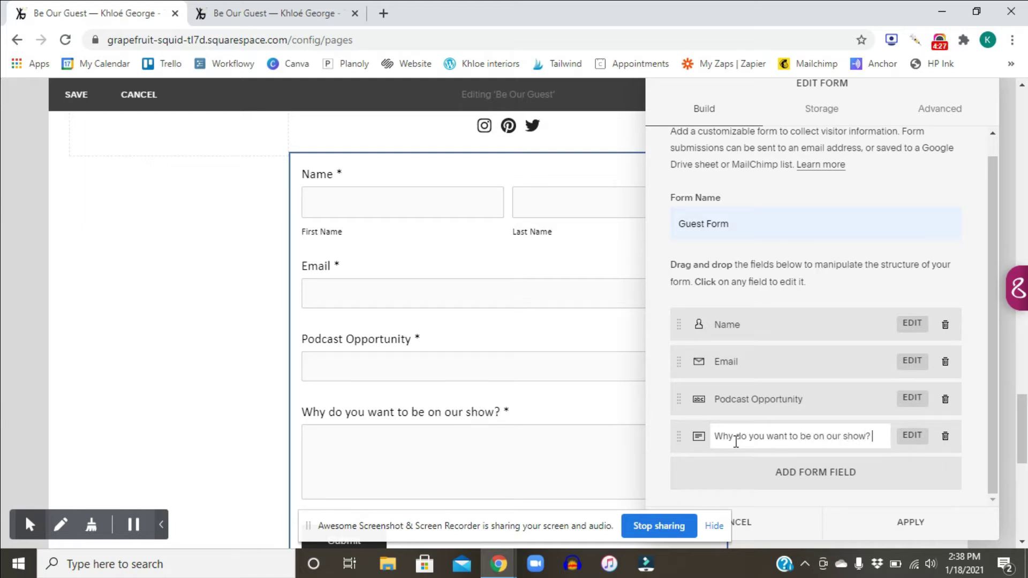
- Start adding a form field and examine the available field types, from Text and Select down to Hidden
{"action": "left_click", "coordinate": [868, 489]}
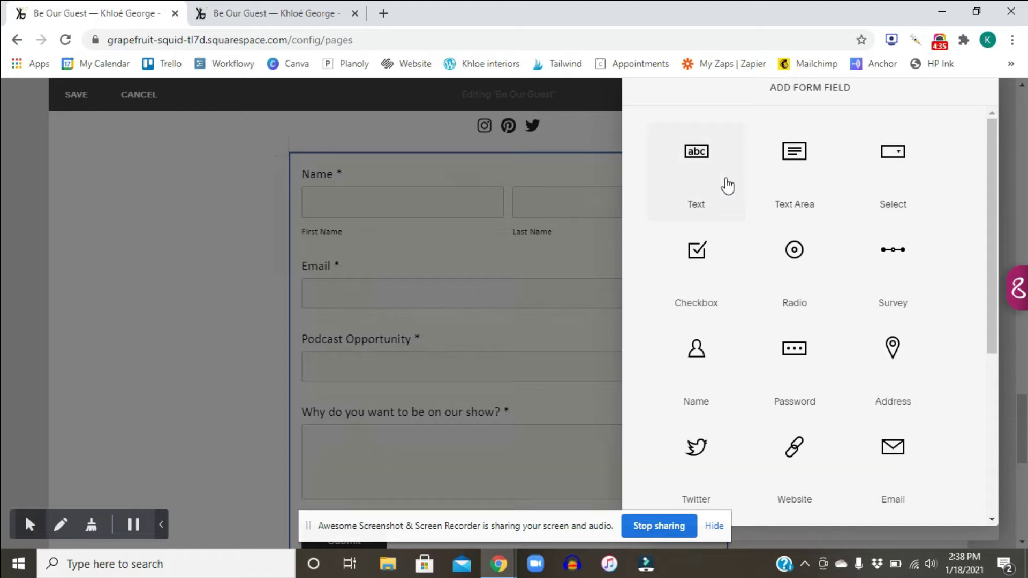
{"action": "scroll", "coordinate": [717, 183], "scroll_direction": "down", "scroll_amount": 1}
{"action": "scroll", "coordinate": [717, 183], "scroll_direction": "up", "scroll_amount": 1}
{"action": "scroll", "coordinate": [798, 292], "scroll_direction": "down", "scroll_amount": 1}
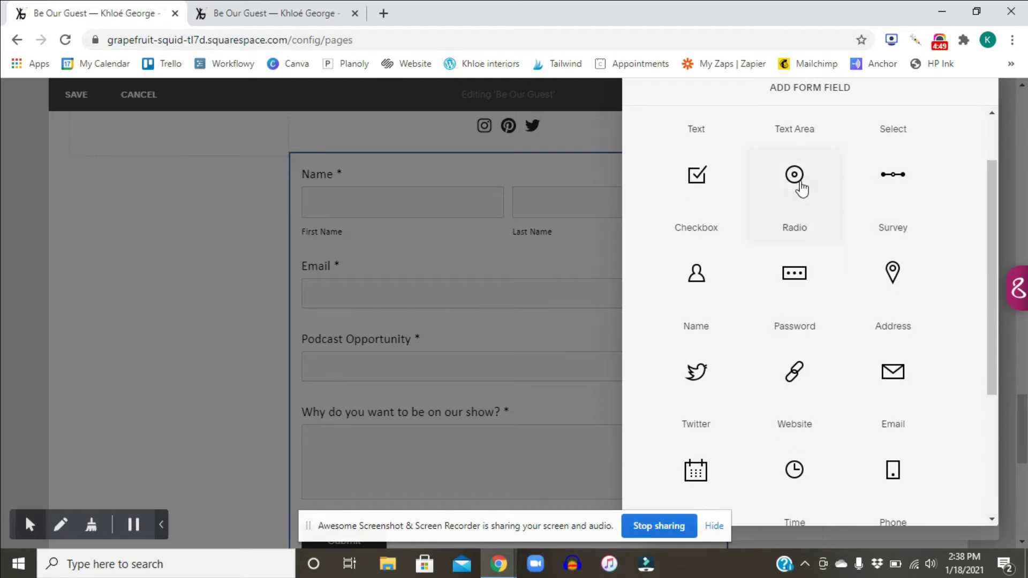
{"action": "scroll", "coordinate": [798, 206], "scroll_direction": "down", "scroll_amount": 1}
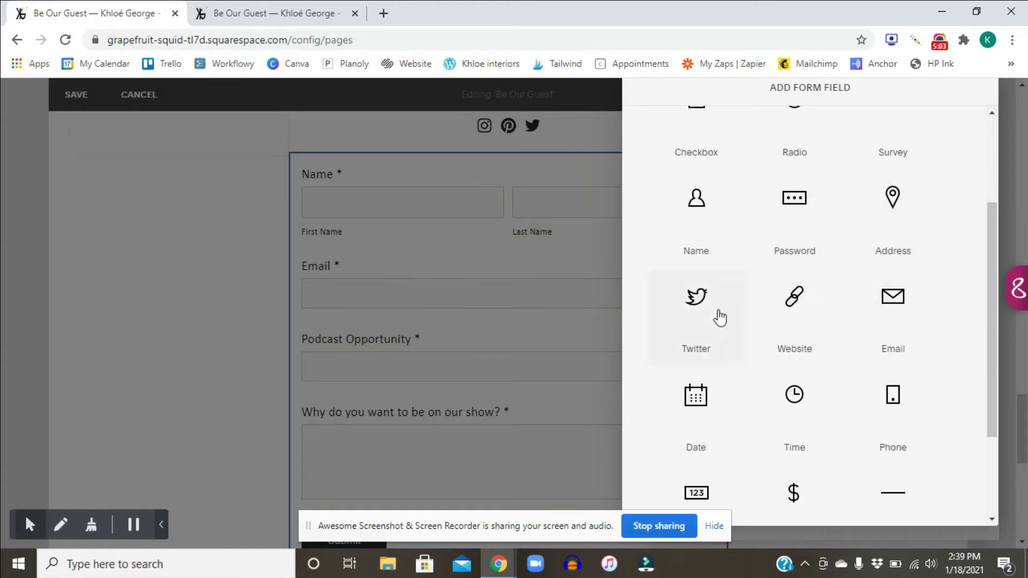
{"action": "scroll", "coordinate": [718, 316], "scroll_direction": "down", "scroll_amount": 1}
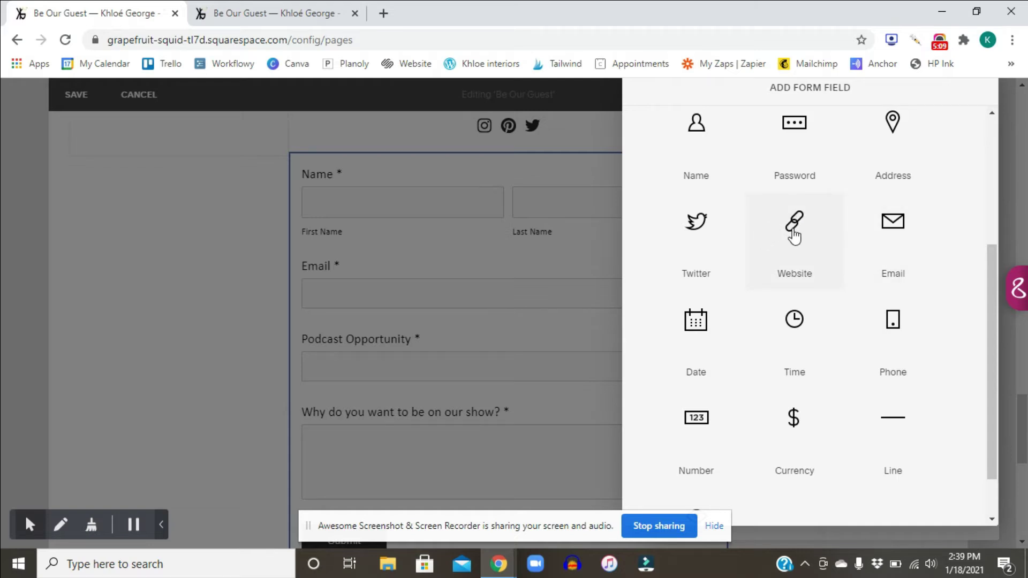
{"action": "scroll", "coordinate": [857, 257], "scroll_direction": "down", "scroll_amount": 1}
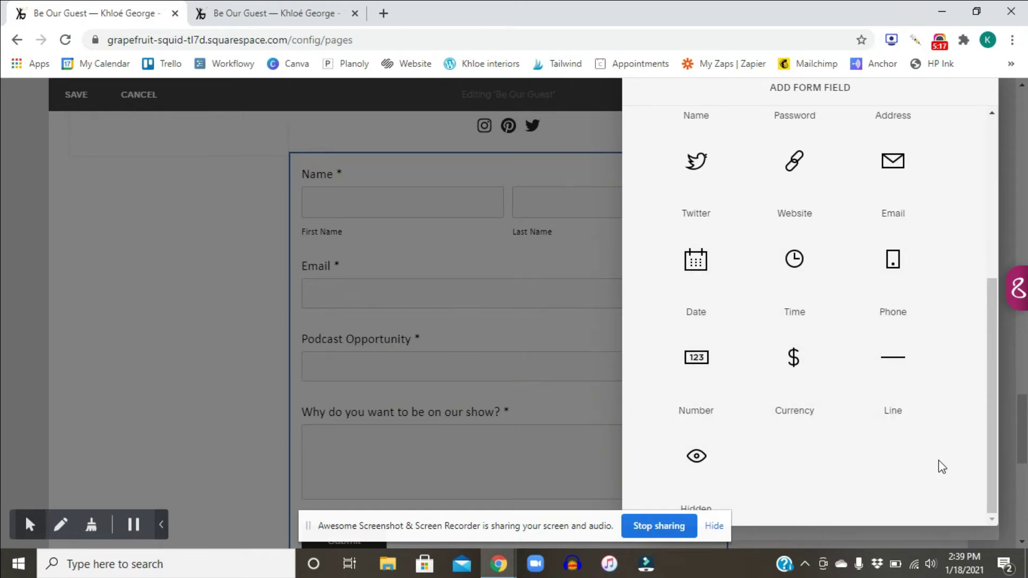
{"action": "scroll", "coordinate": [761, 454], "scroll_direction": "up", "scroll_amount": 1}
{"action": "scroll", "coordinate": [733, 452], "scroll_direction": "down", "scroll_amount": 1}
{"action": "scroll", "coordinate": [942, 445], "scroll_direction": "up", "scroll_amount": 5}
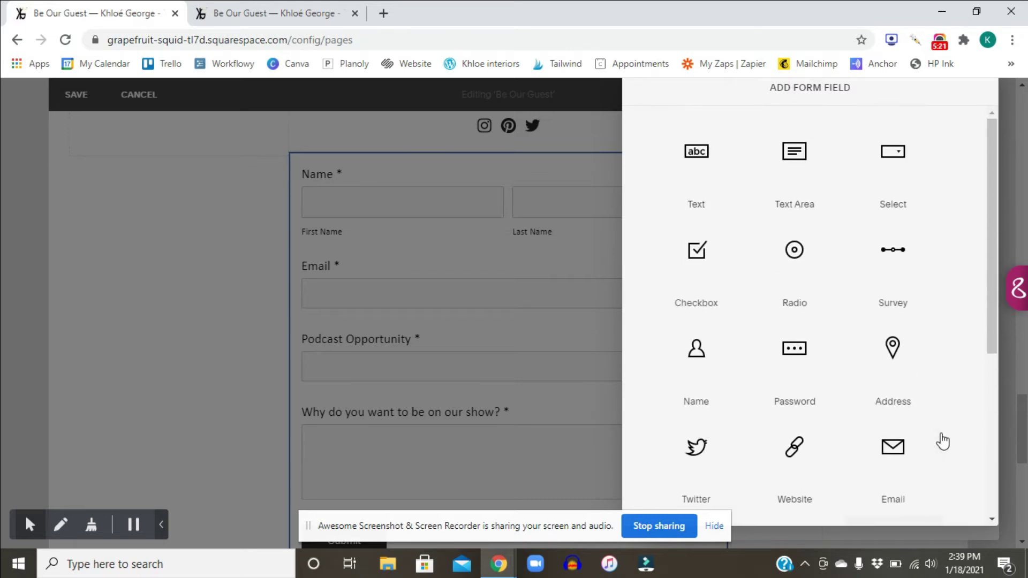
{"action": "scroll", "coordinate": [942, 442], "scroll_direction": "down", "scroll_amount": 1}
{"action": "scroll", "coordinate": [941, 441], "scroll_direction": "up", "scroll_amount": 1}
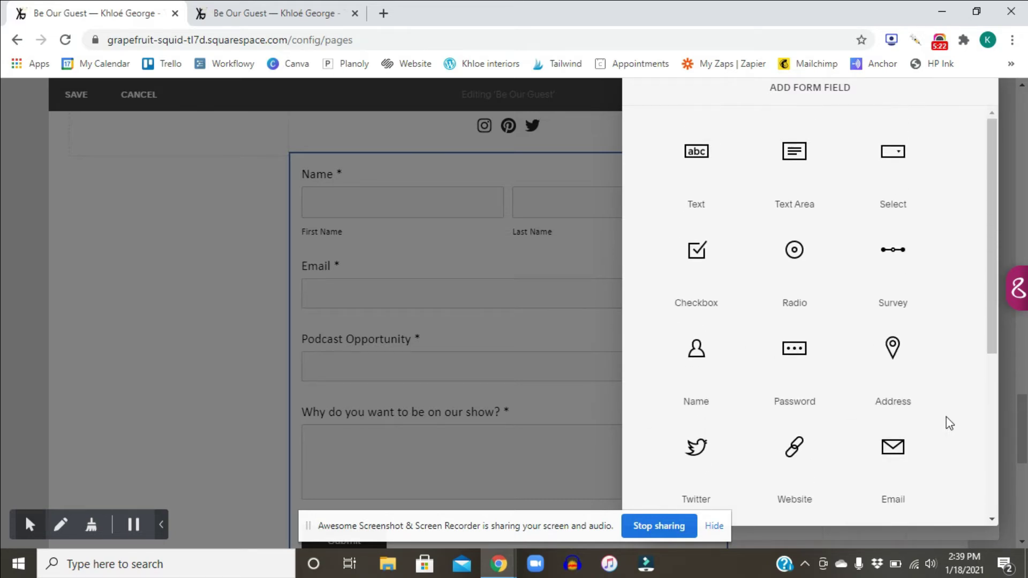
- Add a Select field to the form and label it "Have you listed to the show before?"
{"action": "left_click", "coordinate": [897, 176]}
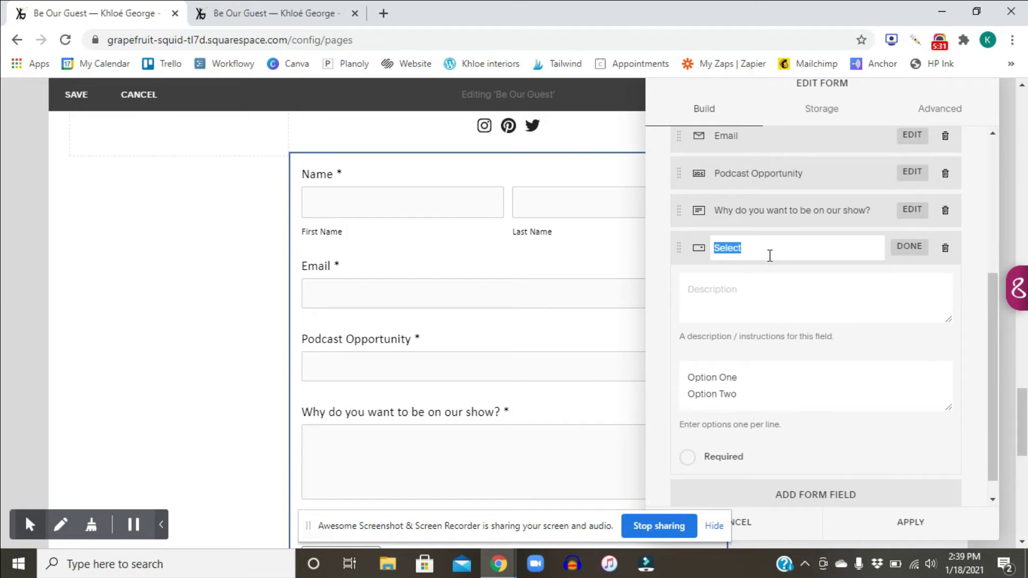
{"action": "type", "text": "H"}
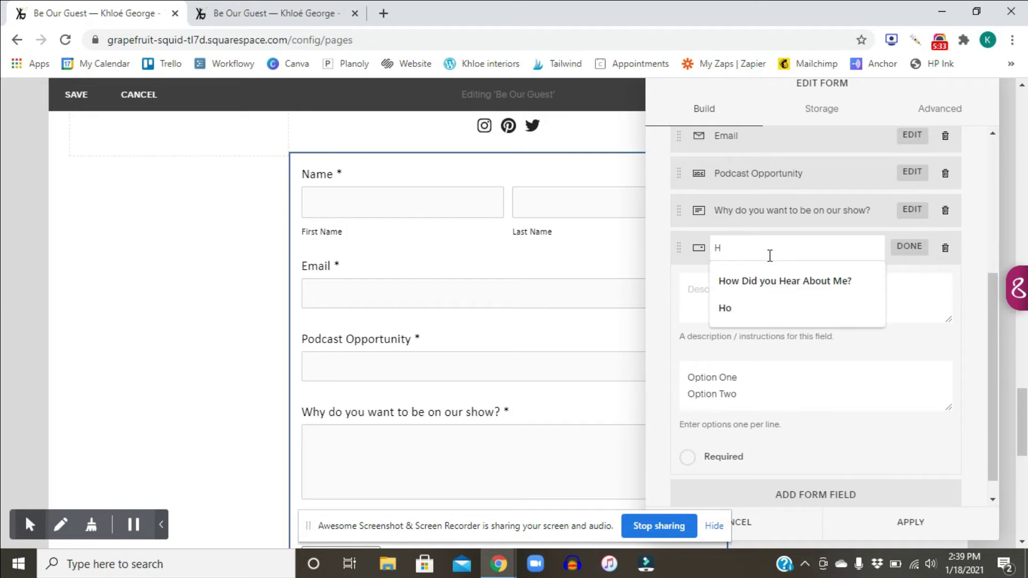
{"action": "type", "text": "a"}
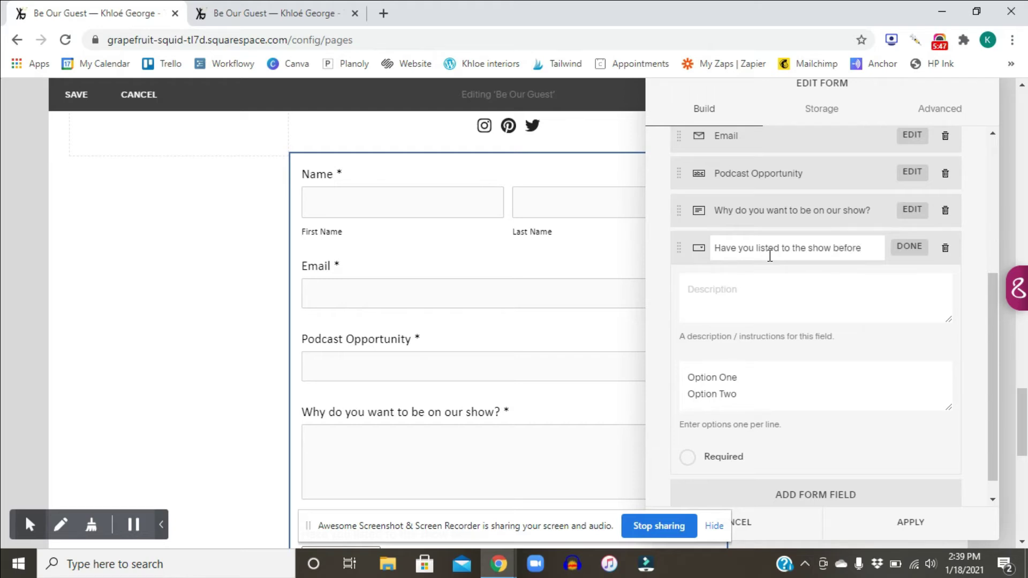
- Set the Select field's options to YES, HELL NO, YUP and NEVER, one per line, and apply the form changes
{"action": "scroll", "coordinate": [774, 259], "scroll_direction": "down", "scroll_amount": 1}
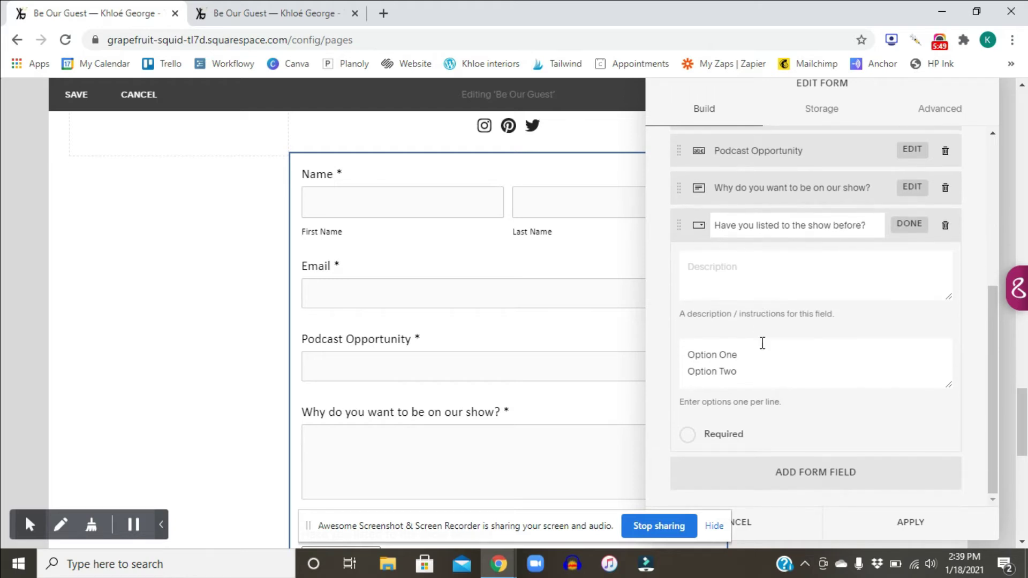
{"action": "left_click", "coordinate": [752, 370]}
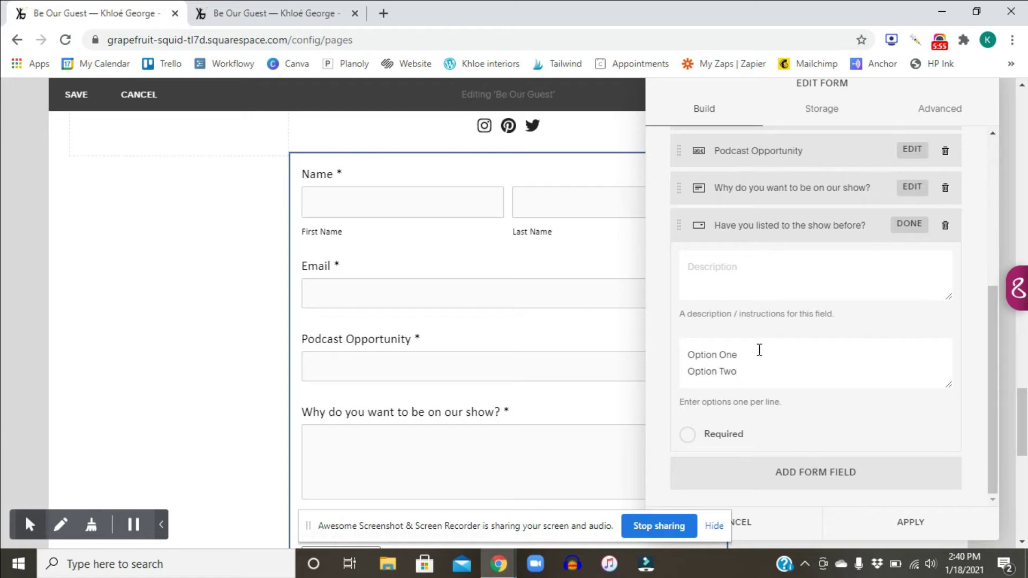
{"action": "left_click_drag", "start_coordinate": [759, 349], "coordinate": [684, 351]}
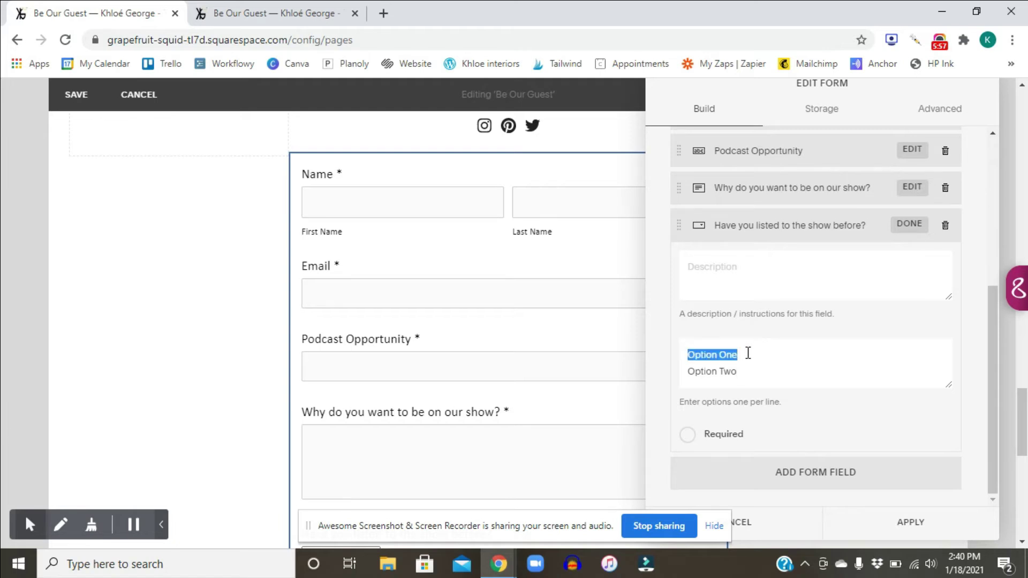
{"action": "type", "text": "YES"}
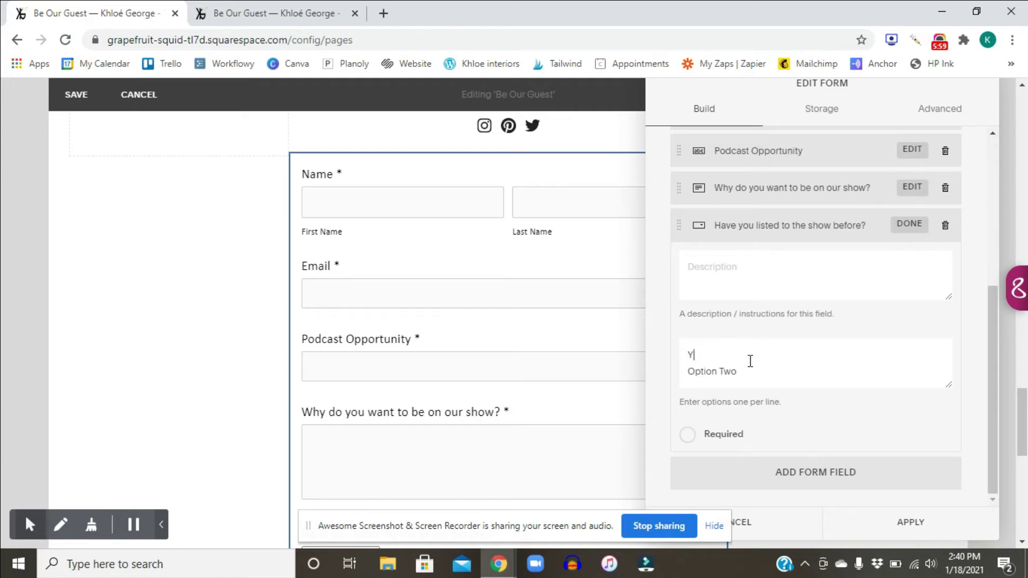
{"action": "left_click_drag", "start_coordinate": [760, 371], "coordinate": [687, 369]}
{"action": "type", "text": "H"}
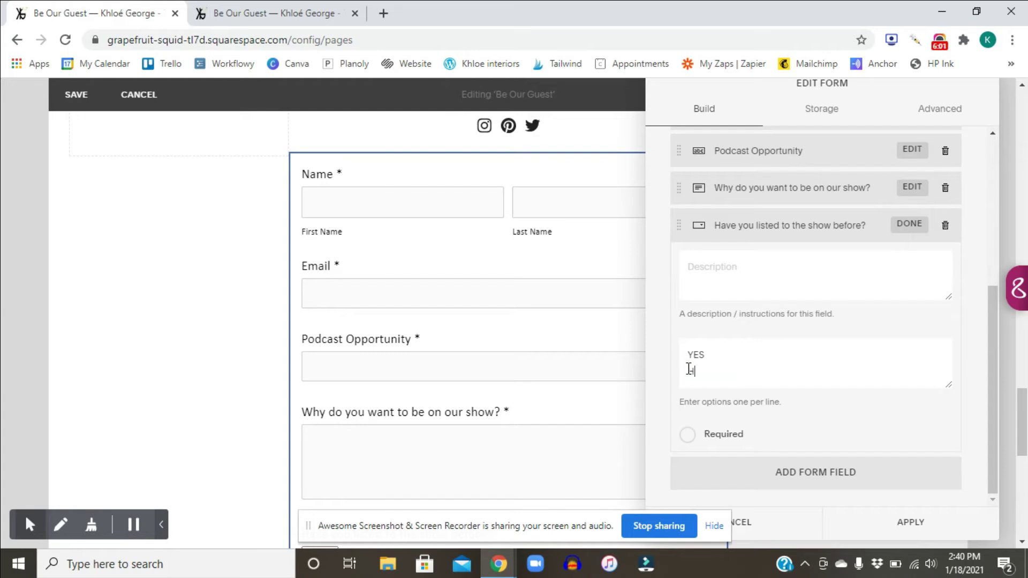
{"action": "type", "text": "ELL NO"}
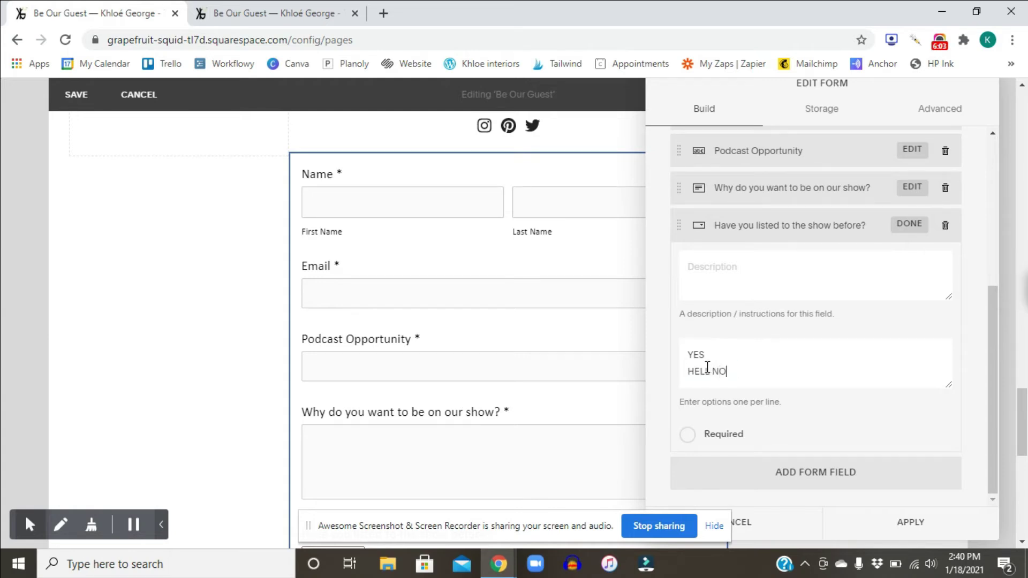
{"action": "key", "text": "Return"}
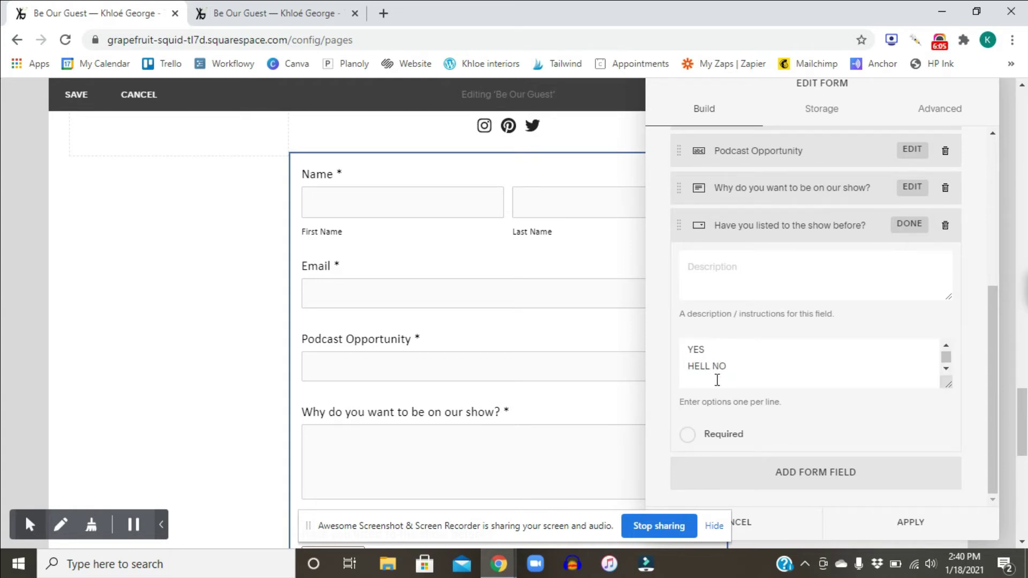
{"action": "type", "text": "YUP"}
{"action": "key", "text": "Return"}
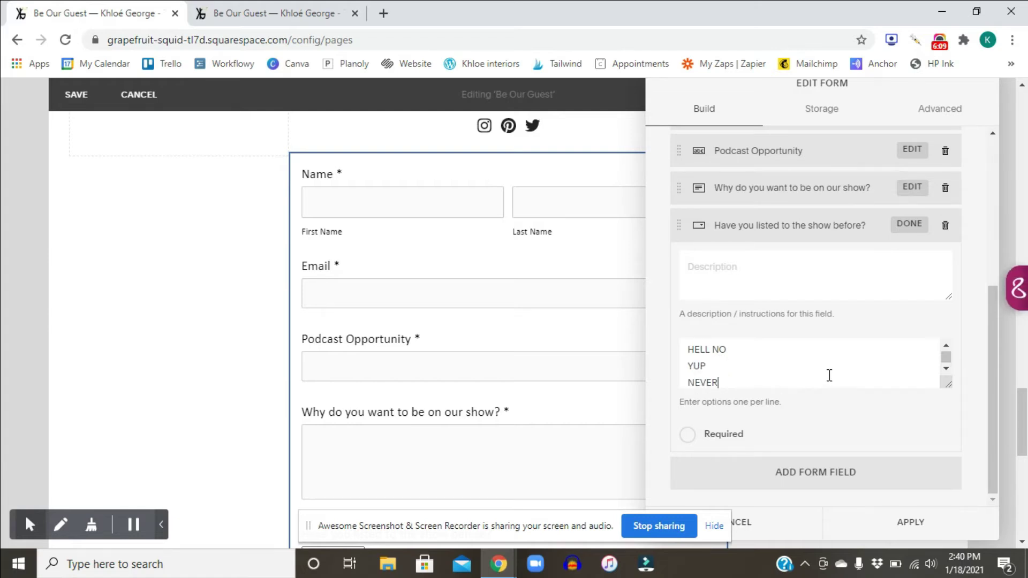
{"action": "type", "text": "NEVER"}
{"action": "scroll", "coordinate": [825, 378], "scroll_direction": "down", "scroll_amount": 1}
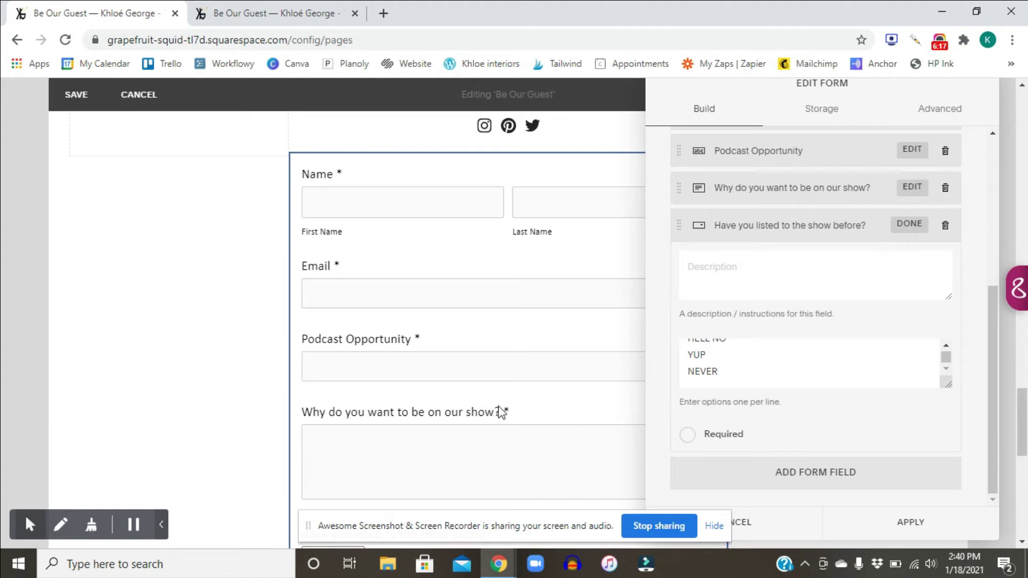
{"action": "left_click", "coordinate": [812, 387]}
{"action": "scroll", "coordinate": [808, 357], "scroll_direction": "up", "scroll_amount": 1}
{"action": "scroll", "coordinate": [808, 358], "scroll_direction": "down", "scroll_amount": 1}
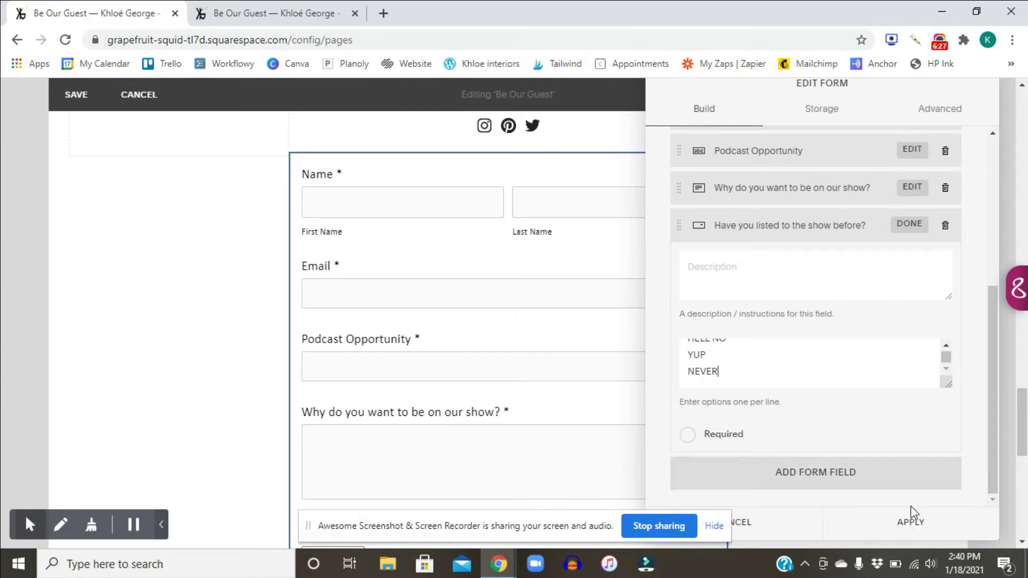
{"action": "left_click", "coordinate": [921, 524]}
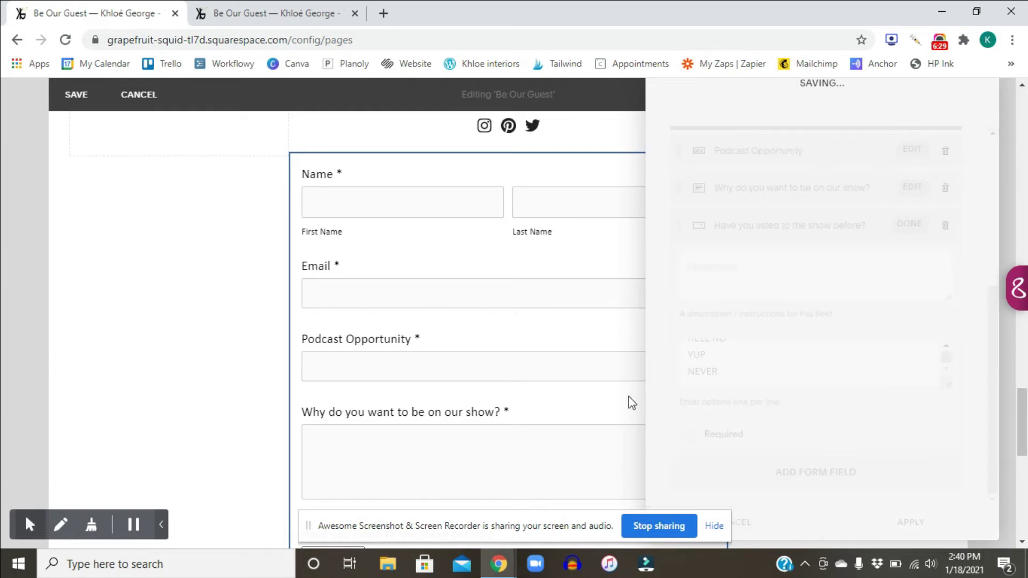
- Save the page and check the choices offered by the "Have you listed to the show before?" dropdown
{"action": "scroll", "coordinate": [466, 348], "scroll_direction": "down", "scroll_amount": 4}
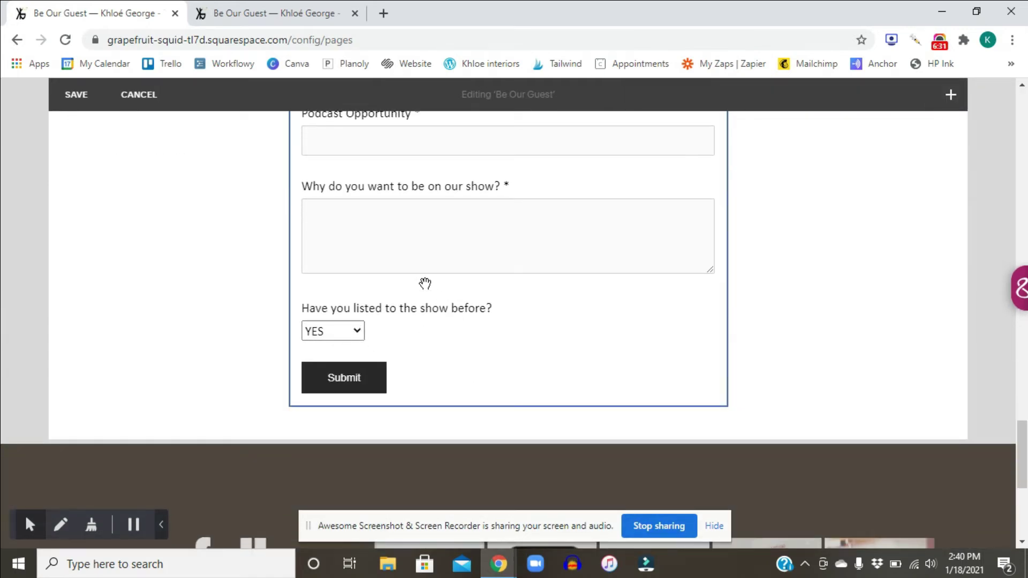
{"action": "scroll", "coordinate": [426, 310], "scroll_direction": "up", "scroll_amount": 1}
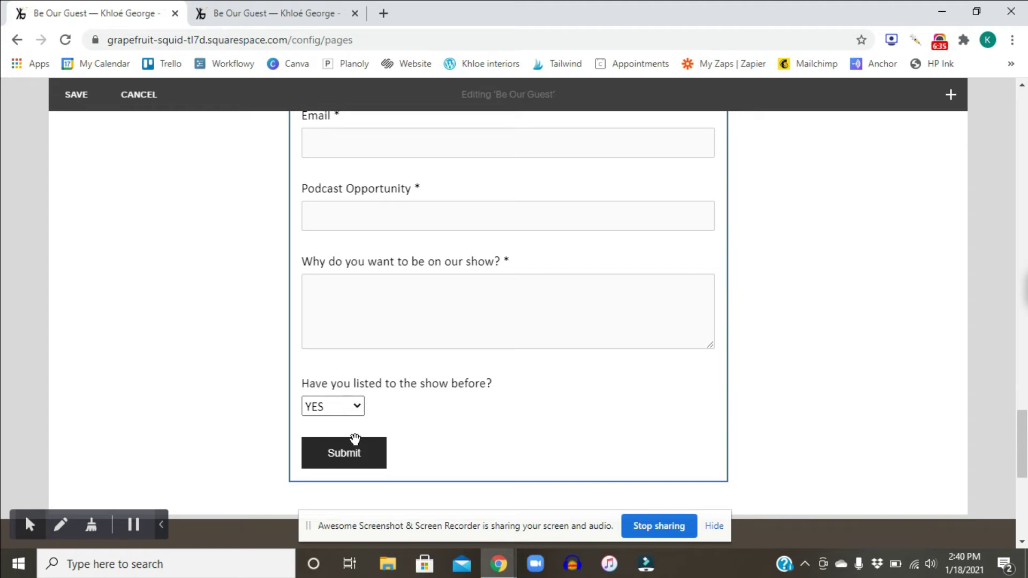
{"action": "left_click", "coordinate": [88, 102]}
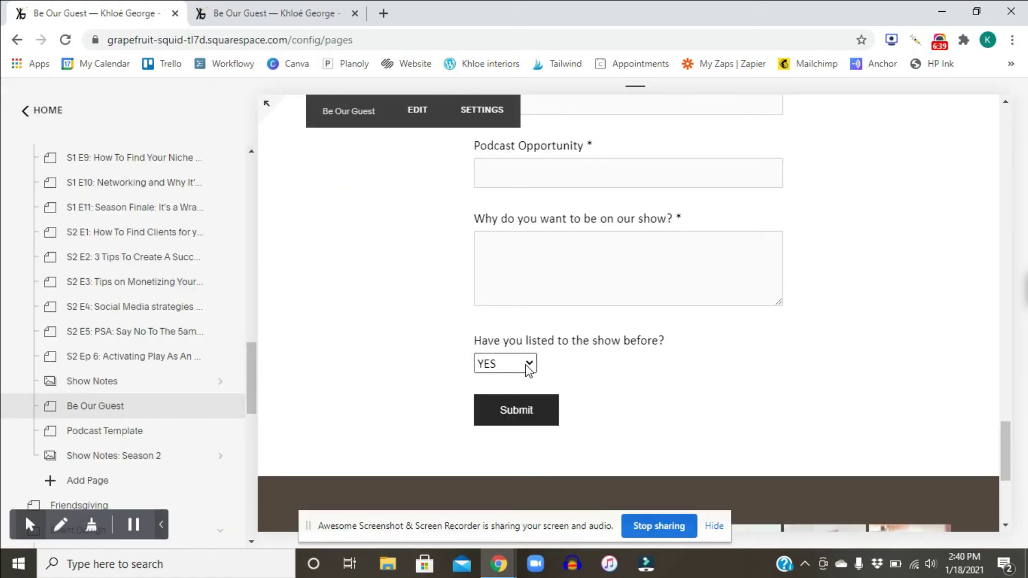
{"action": "left_click", "coordinate": [528, 364]}
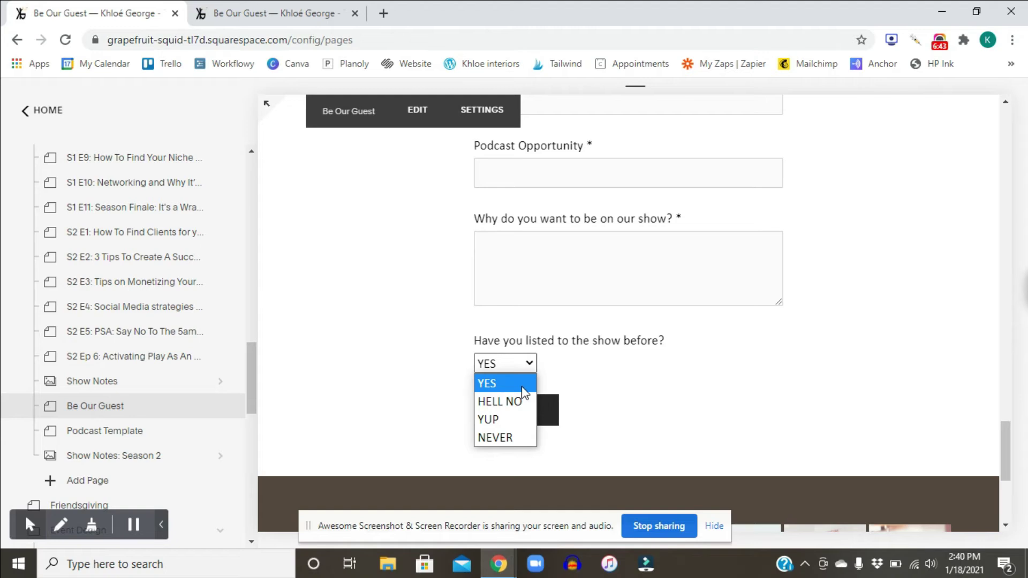
{"action": "left_click", "coordinate": [584, 370]}
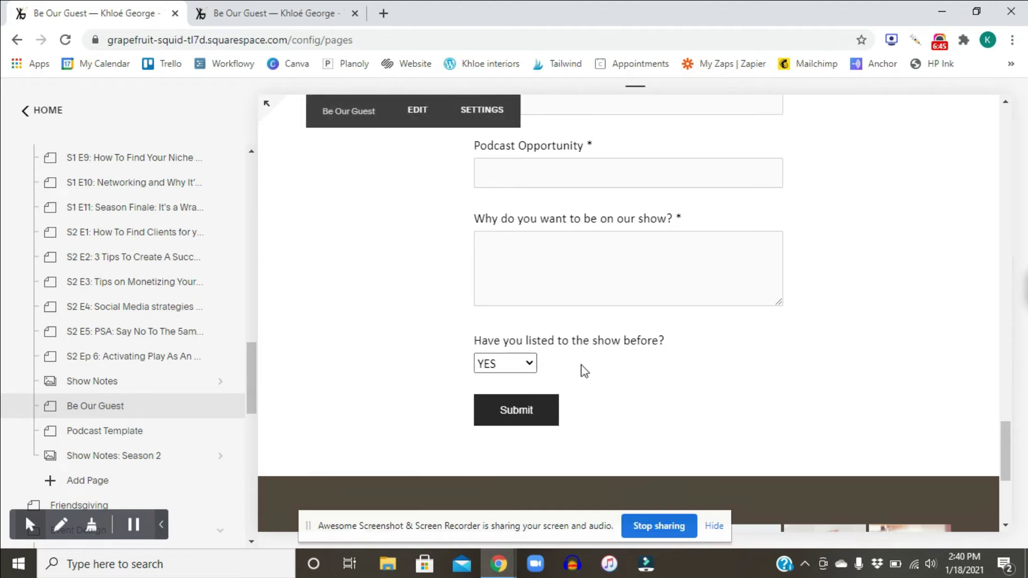
- Return the Be Our Guest page to edit mode and open the guest form block for editing
{"action": "scroll", "coordinate": [587, 348], "scroll_direction": "up", "scroll_amount": 8}
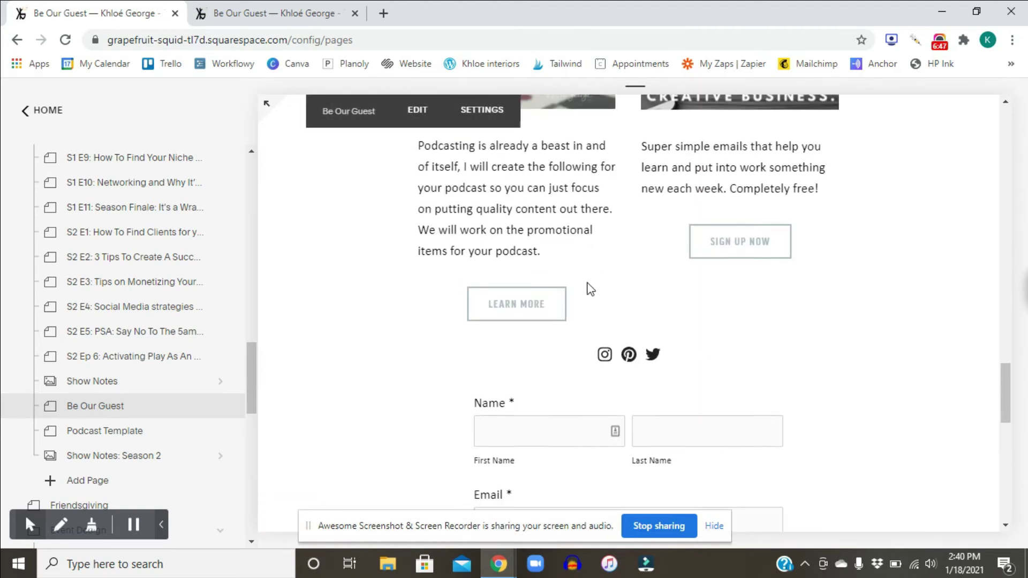
{"action": "scroll", "coordinate": [590, 290], "scroll_direction": "down", "scroll_amount": 4}
{"action": "left_click", "coordinate": [423, 113]}
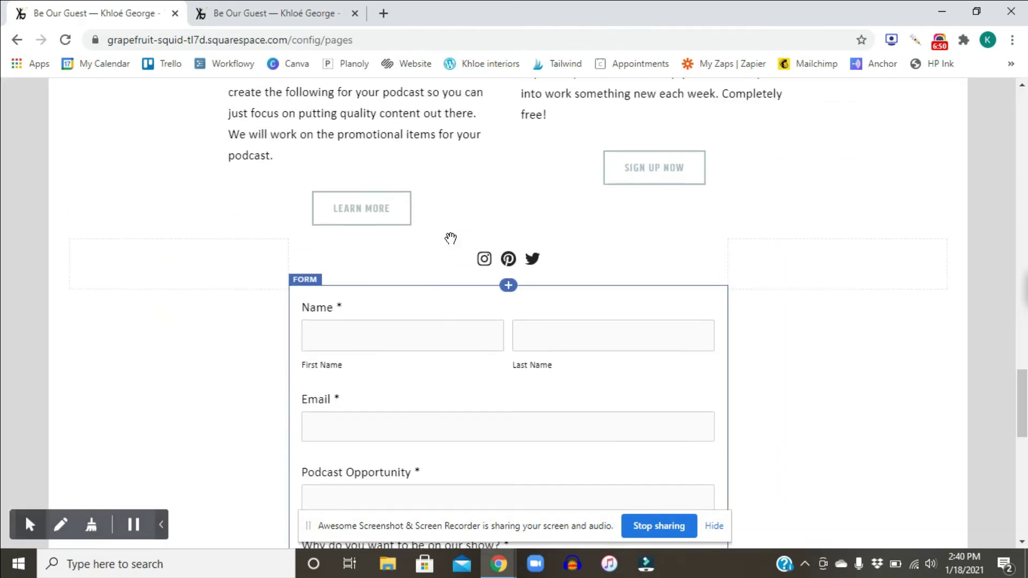
{"action": "mouse_move", "coordinate": [477, 296]}
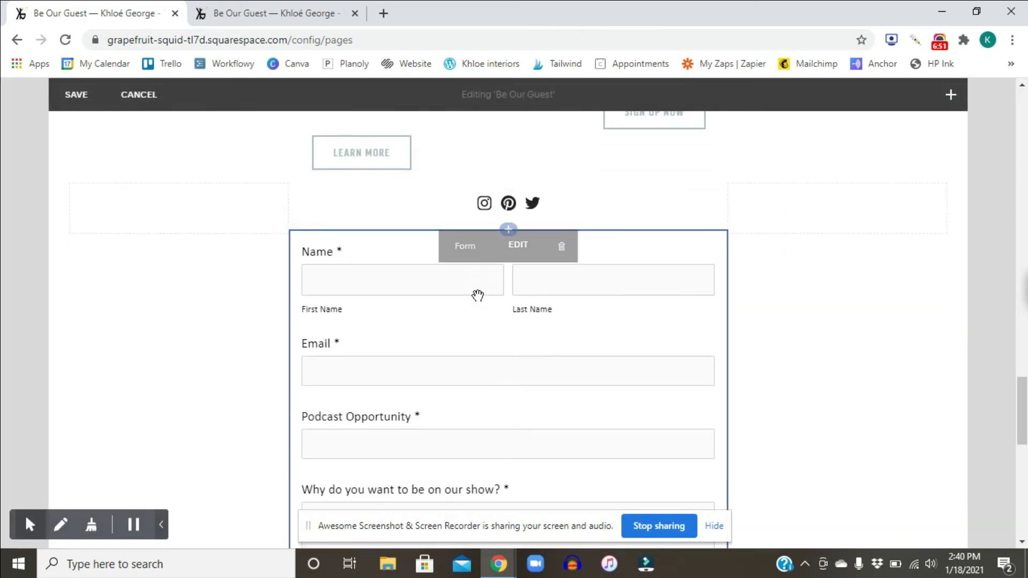
{"action": "left_click", "coordinate": [518, 247]}
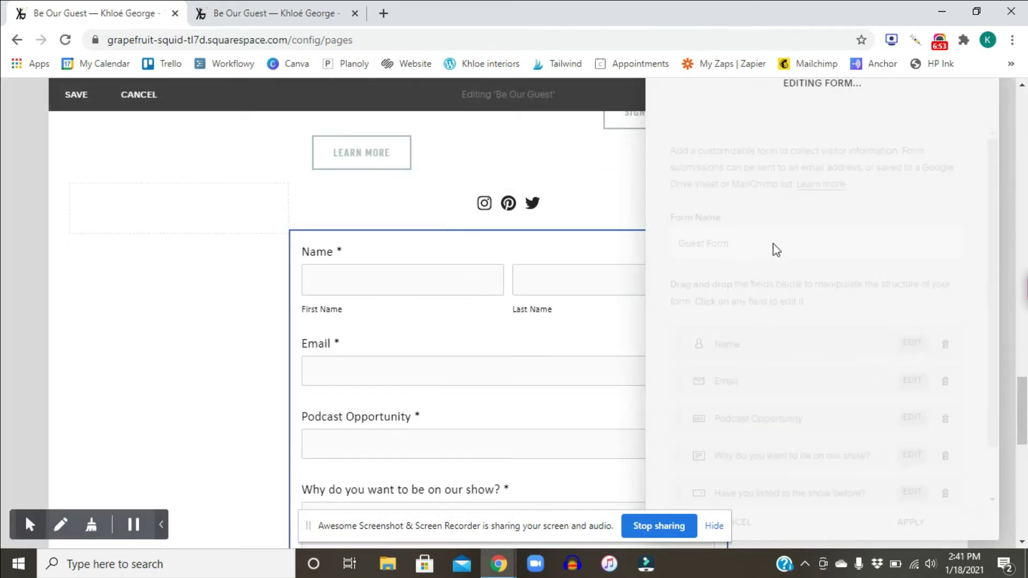
{"action": "scroll", "coordinate": [881, 275], "scroll_direction": "down", "scroll_amount": 1}
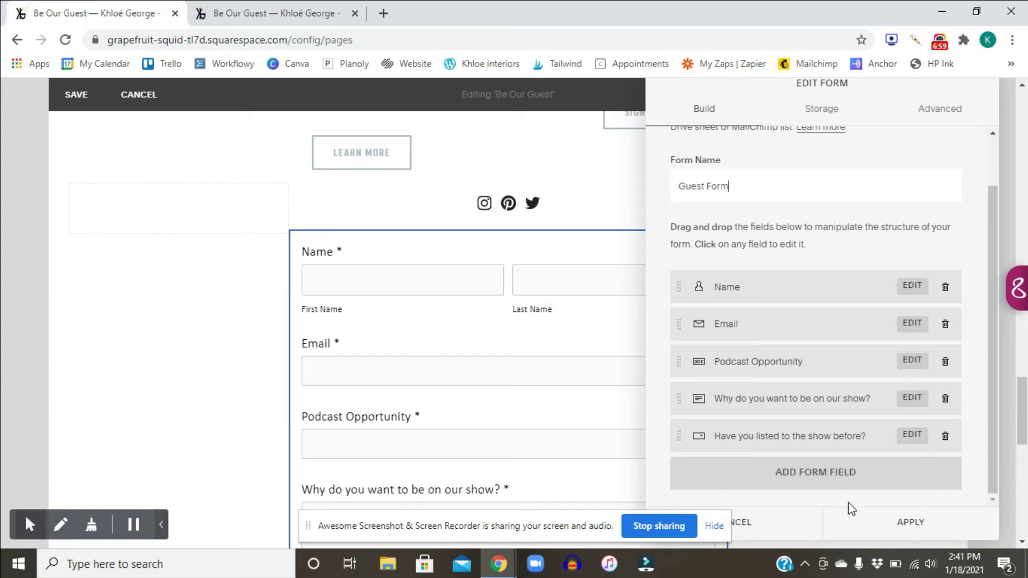
- Add a Phone field to the form and turn on Show Country Code for it
{"action": "left_click", "coordinate": [828, 478]}
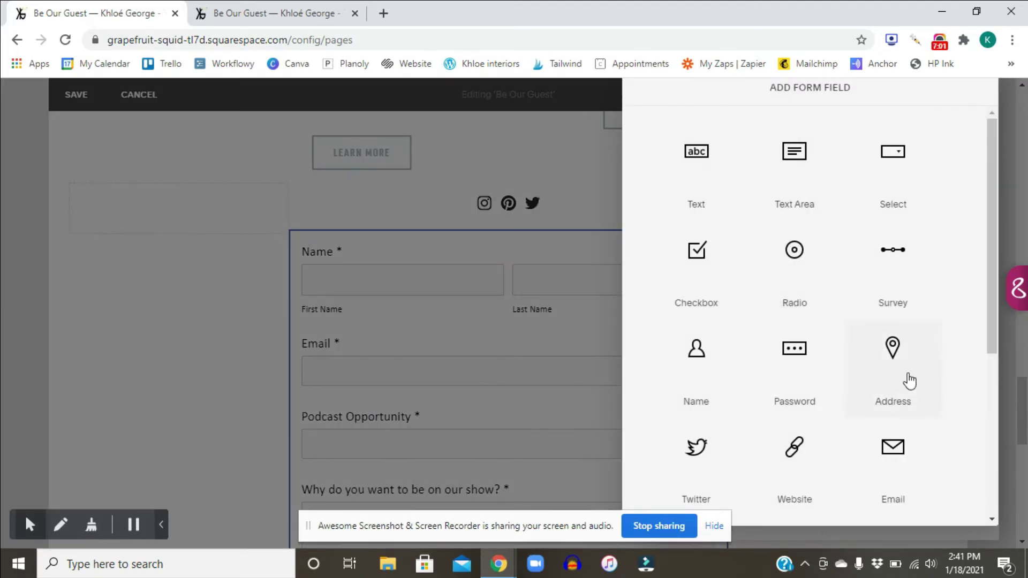
{"action": "scroll", "coordinate": [943, 345], "scroll_direction": "down", "scroll_amount": 2}
{"action": "scroll", "coordinate": [940, 352], "scroll_direction": "down", "scroll_amount": 5}
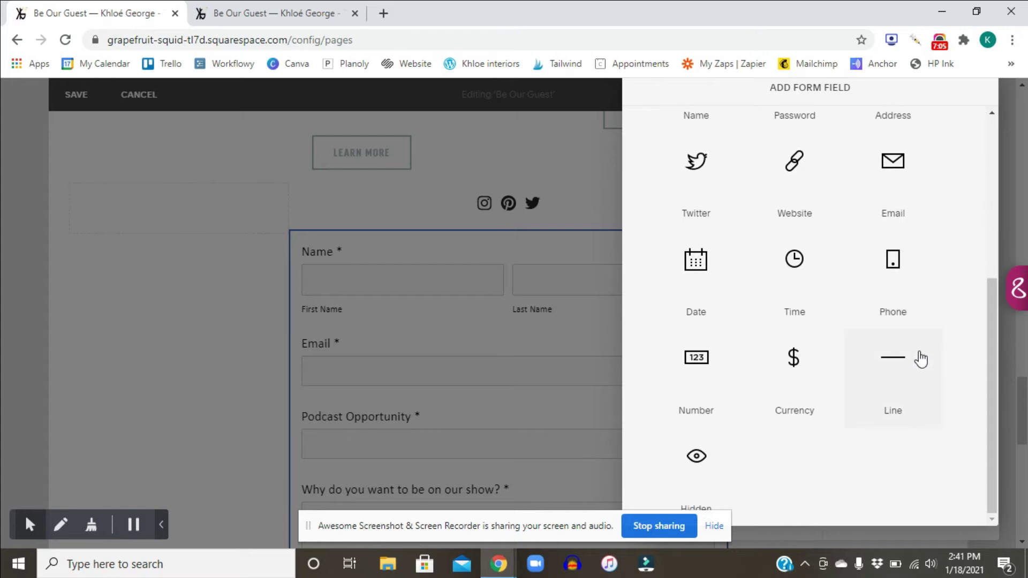
{"action": "scroll", "coordinate": [904, 362], "scroll_direction": "up", "scroll_amount": 3}
{"action": "scroll", "coordinate": [904, 363], "scroll_direction": "up", "scroll_amount": 3}
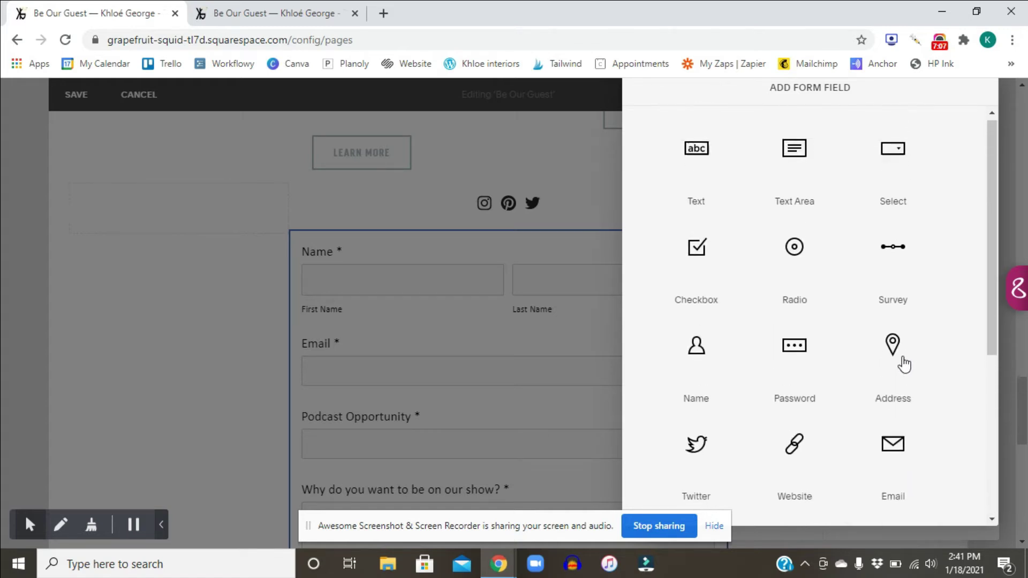
{"action": "scroll", "coordinate": [904, 364], "scroll_direction": "down", "scroll_amount": 3}
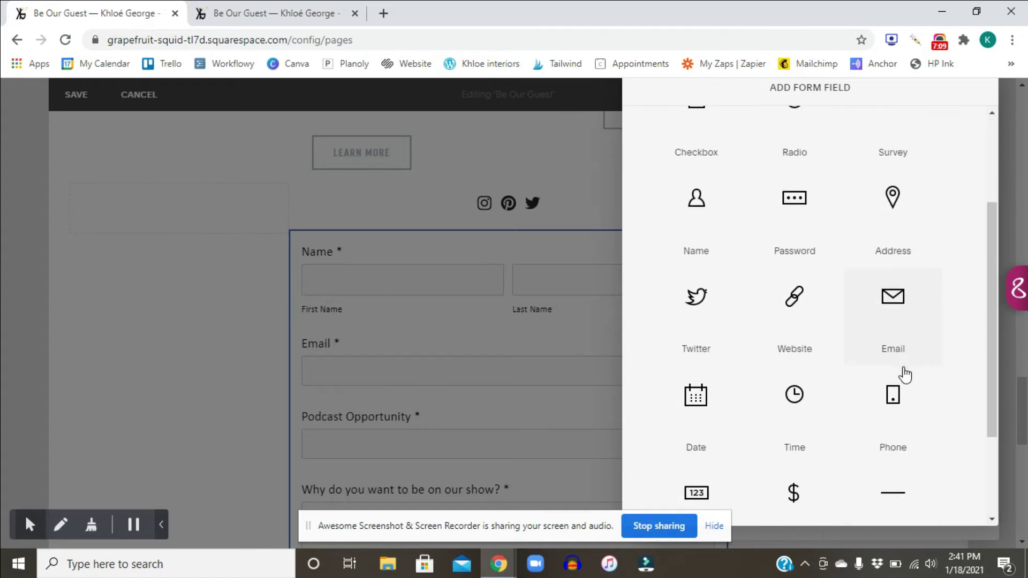
{"action": "left_click", "coordinate": [893, 399]}
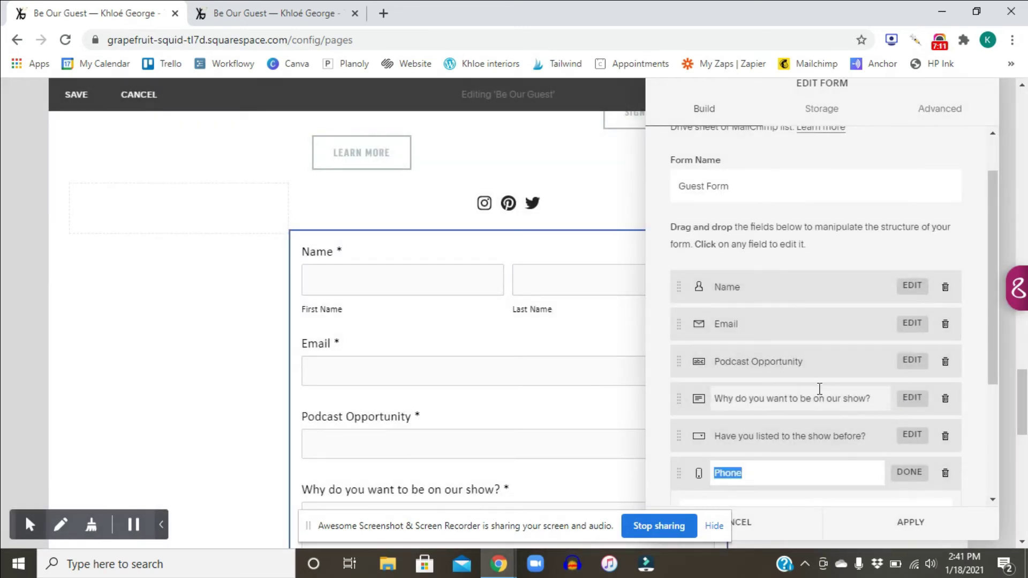
{"action": "scroll", "coordinate": [856, 375], "scroll_direction": "down", "scroll_amount": 1}
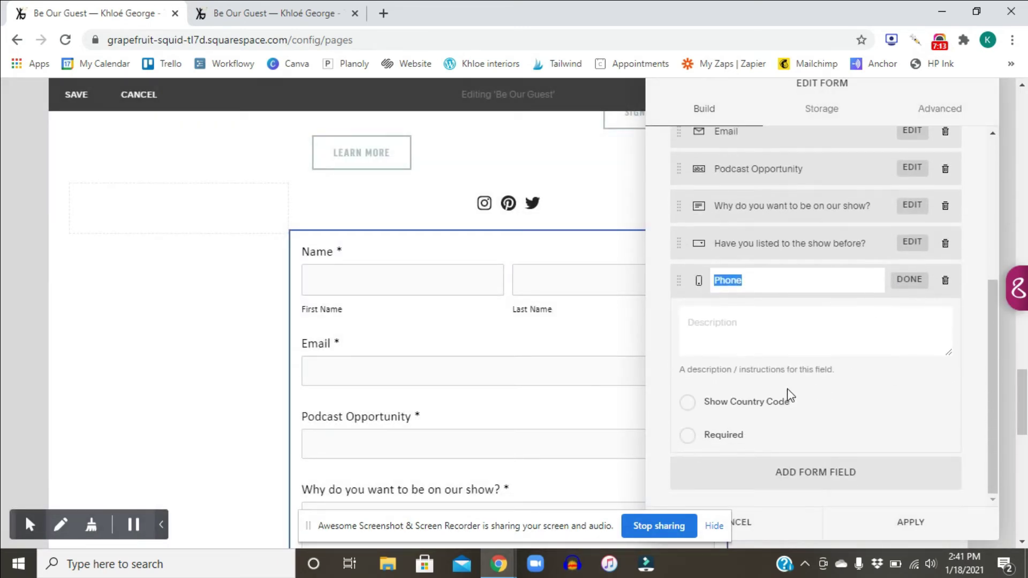
{"action": "left_click", "coordinate": [695, 404]}
- Add a Text field to the form and label it "interested in coming back?"
{"action": "left_click", "coordinate": [857, 481]}
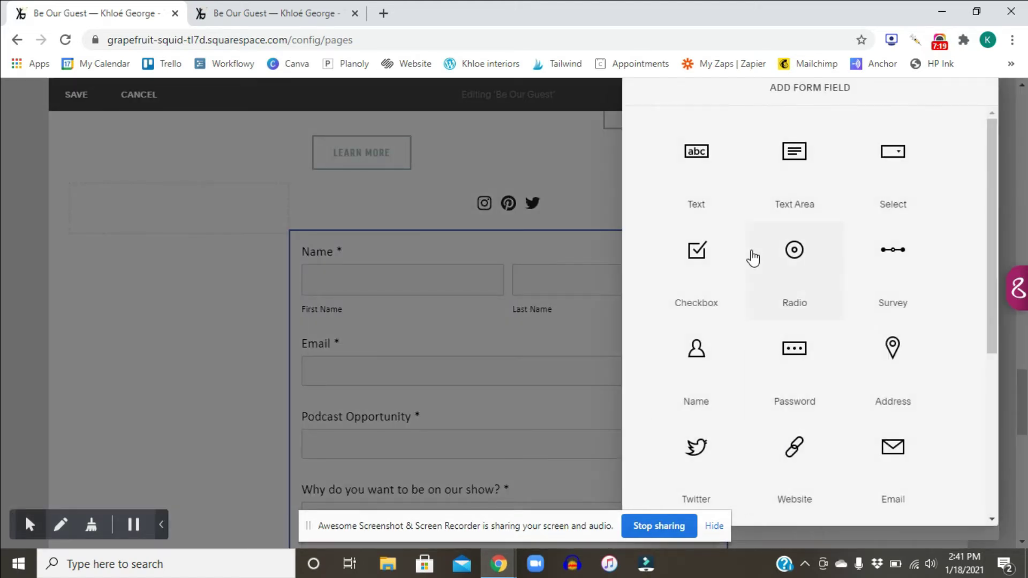
{"action": "left_click", "coordinate": [716, 169]}
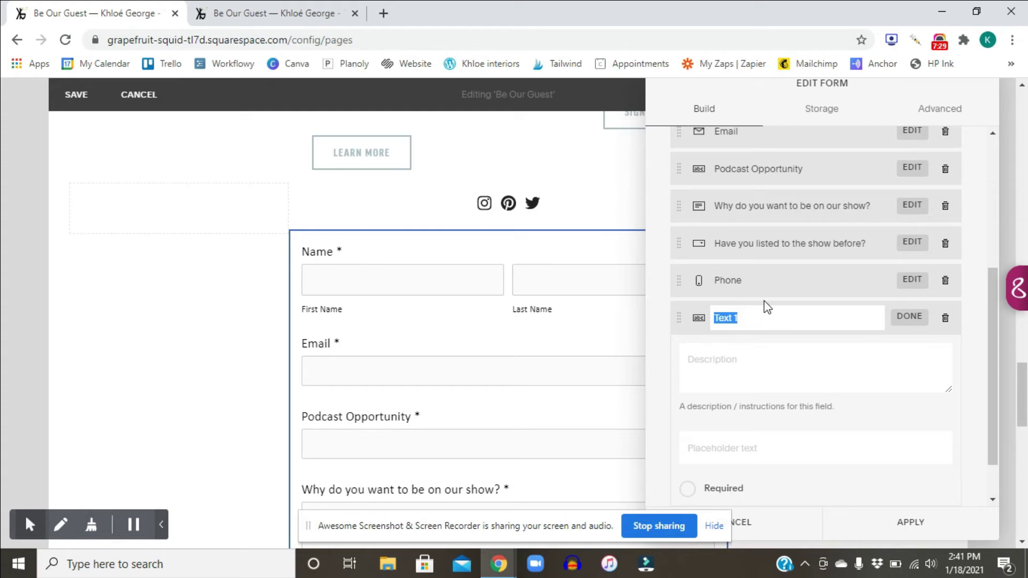
{"action": "type", "text": "interested in coming back?"}
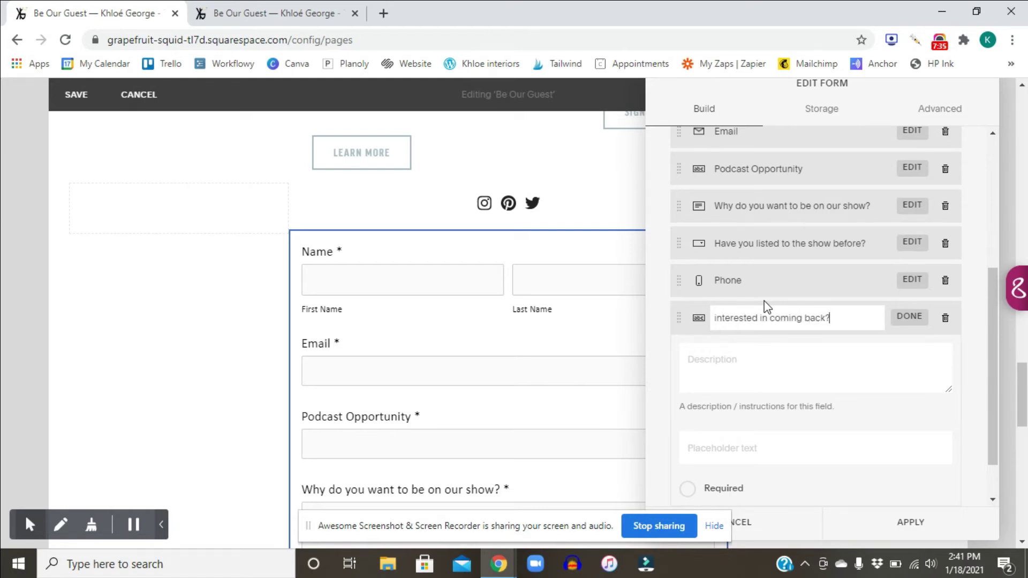
{"action": "left_click", "coordinate": [746, 356]}
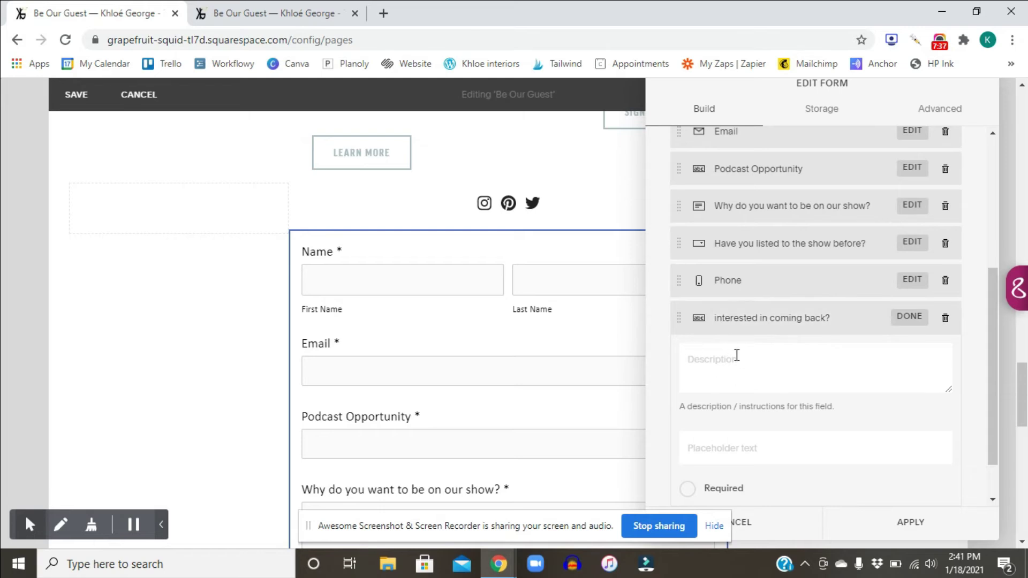
{"action": "scroll", "coordinate": [770, 365], "scroll_direction": "down", "scroll_amount": 1}
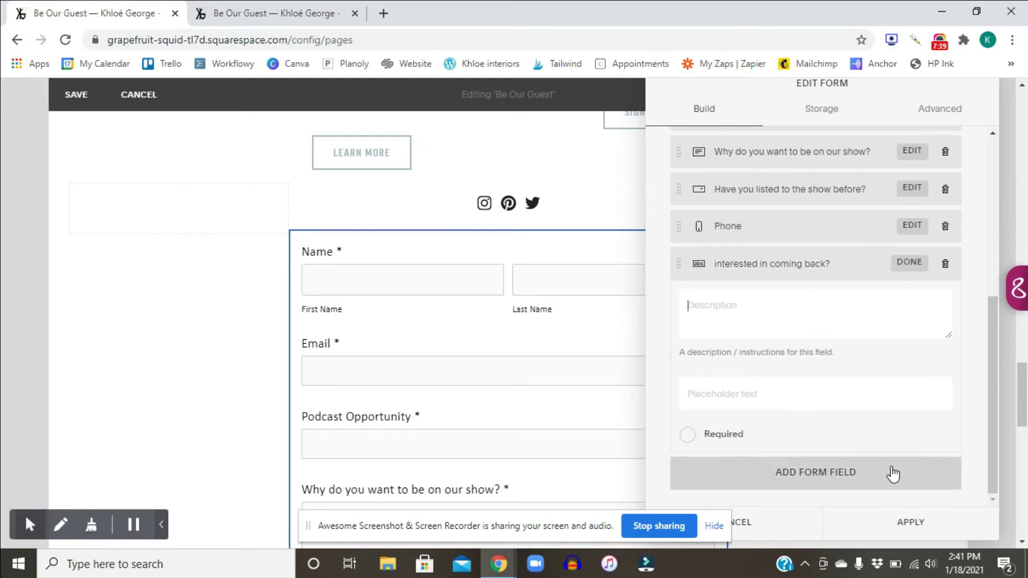
- Apply the form changes and save the Be Our Guest page
{"action": "left_click", "coordinate": [909, 522]}
{"action": "scroll", "coordinate": [388, 392], "scroll_direction": "down", "scroll_amount": 8}
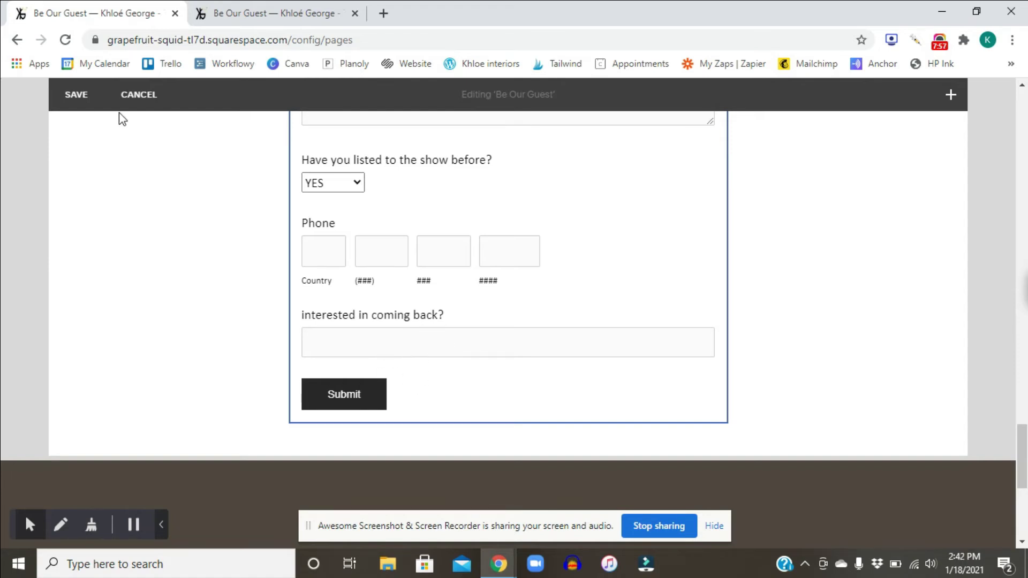
{"action": "left_click", "coordinate": [78, 96]}
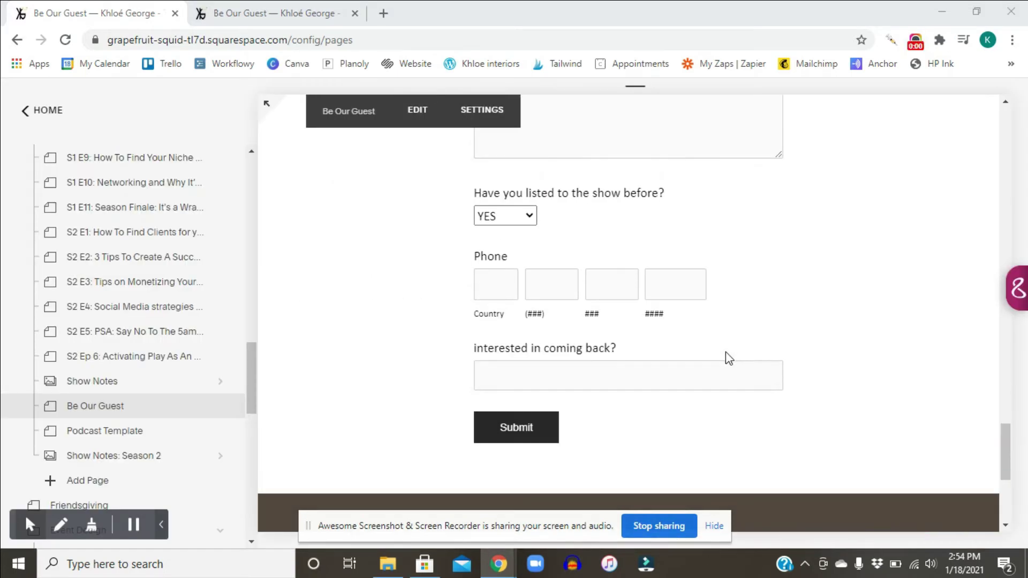
- Review the saved form on the page, put the page back into edit mode and reopen the form block's settings
{"action": "scroll", "coordinate": [724, 349], "scroll_direction": "up", "scroll_amount": 10}
{"action": "scroll", "coordinate": [724, 348], "scroll_direction": "up", "scroll_amount": 4}
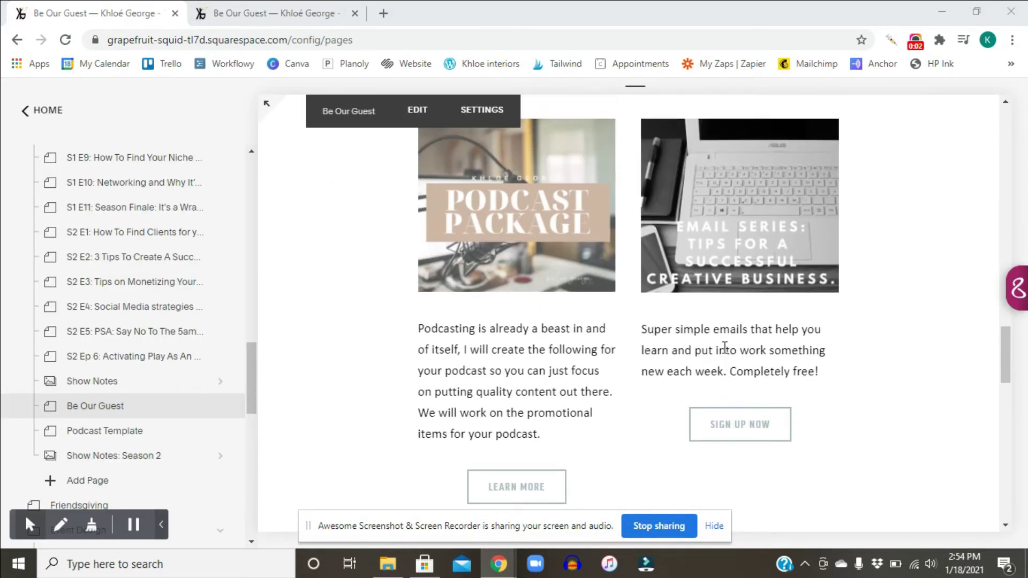
{"action": "scroll", "coordinate": [418, 163], "scroll_direction": "down", "scroll_amount": 4}
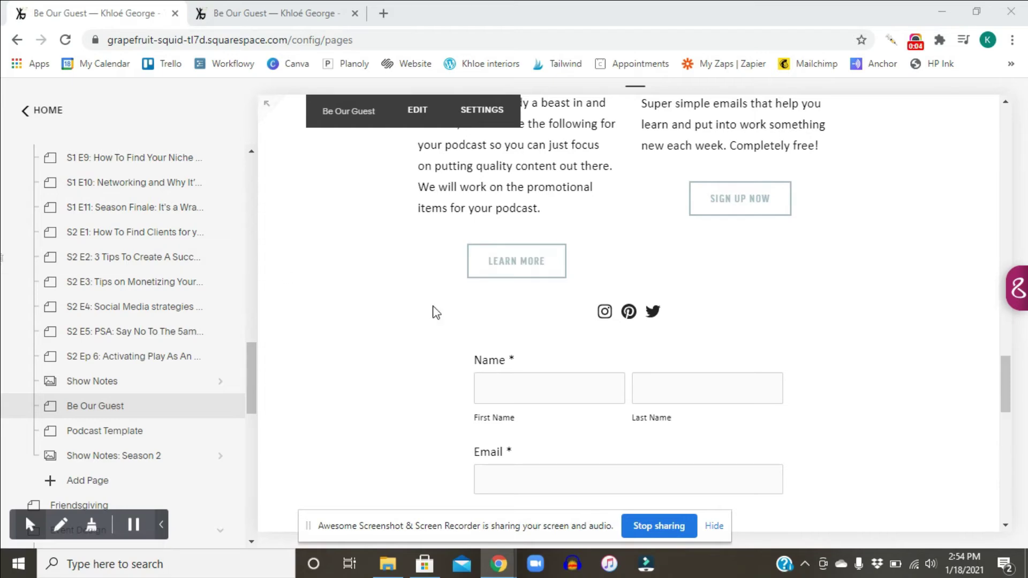
{"action": "scroll", "coordinate": [521, 328], "scroll_direction": "down", "scroll_amount": 3}
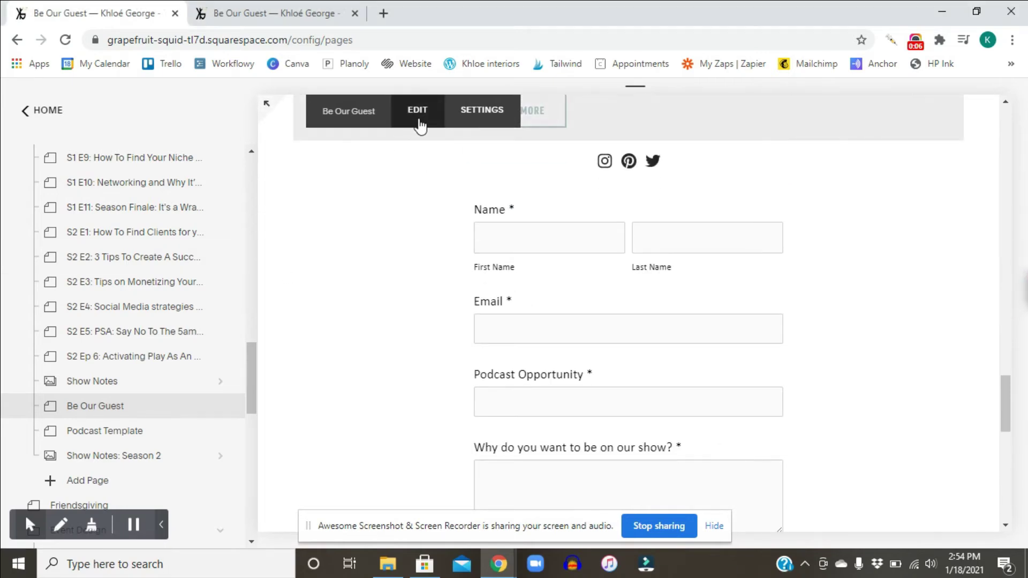
{"action": "left_click", "coordinate": [418, 123]}
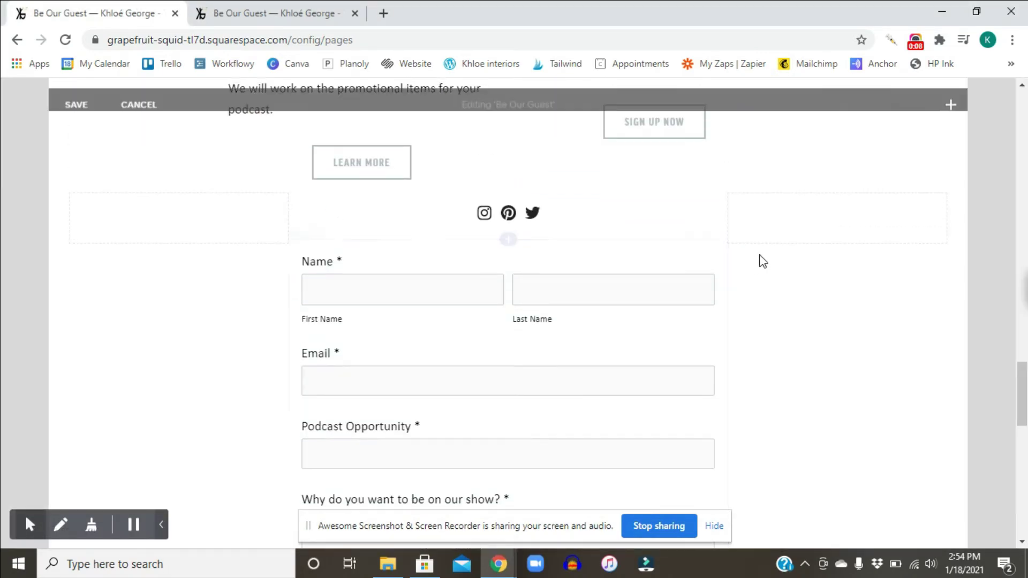
{"action": "scroll", "coordinate": [764, 257], "scroll_direction": "down", "scroll_amount": 10}
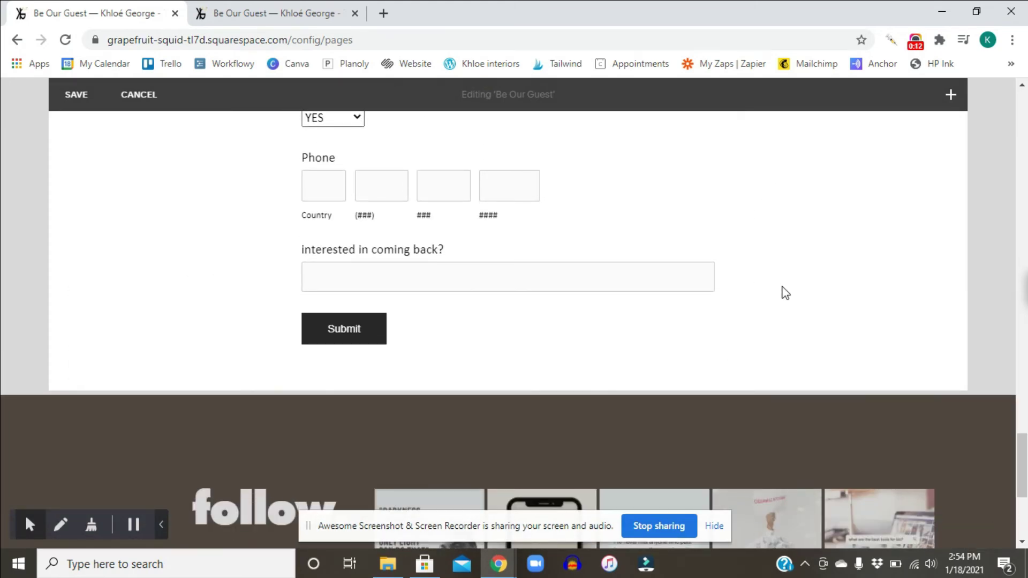
{"action": "scroll", "coordinate": [783, 291], "scroll_direction": "up", "scroll_amount": 3}
{"action": "scroll", "coordinate": [543, 245], "scroll_direction": "up", "scroll_amount": 7}
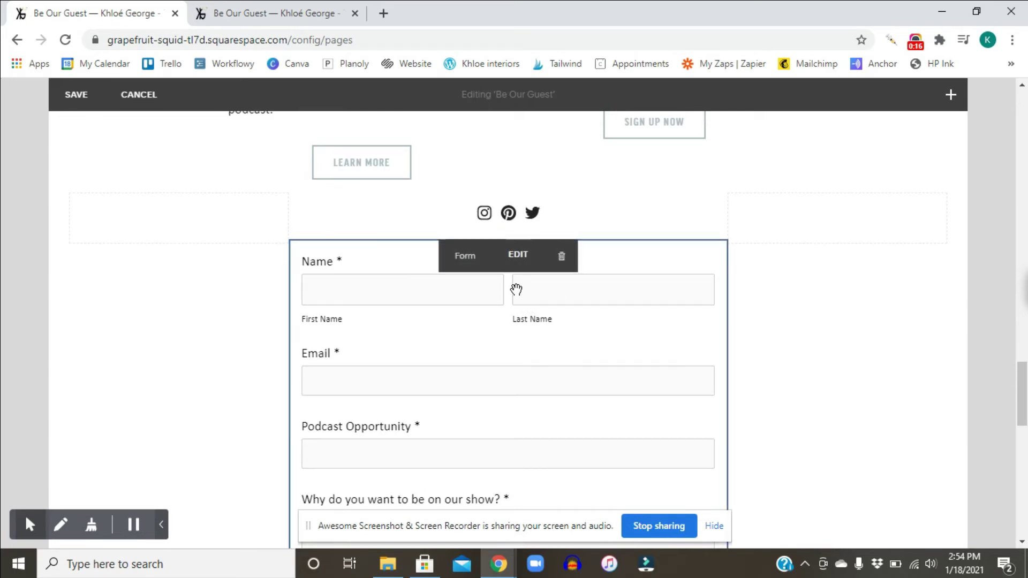
{"action": "scroll", "coordinate": [533, 298], "scroll_direction": "down", "scroll_amount": 6}
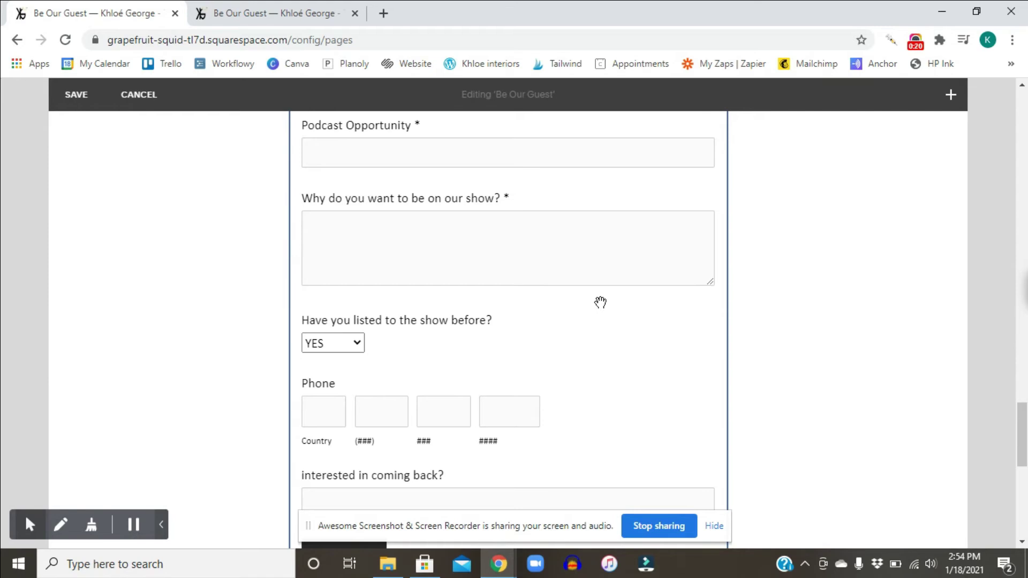
{"action": "scroll", "coordinate": [598, 302], "scroll_direction": "up", "scroll_amount": 6}
{"action": "scroll", "coordinate": [579, 276], "scroll_direction": "down", "scroll_amount": 1}
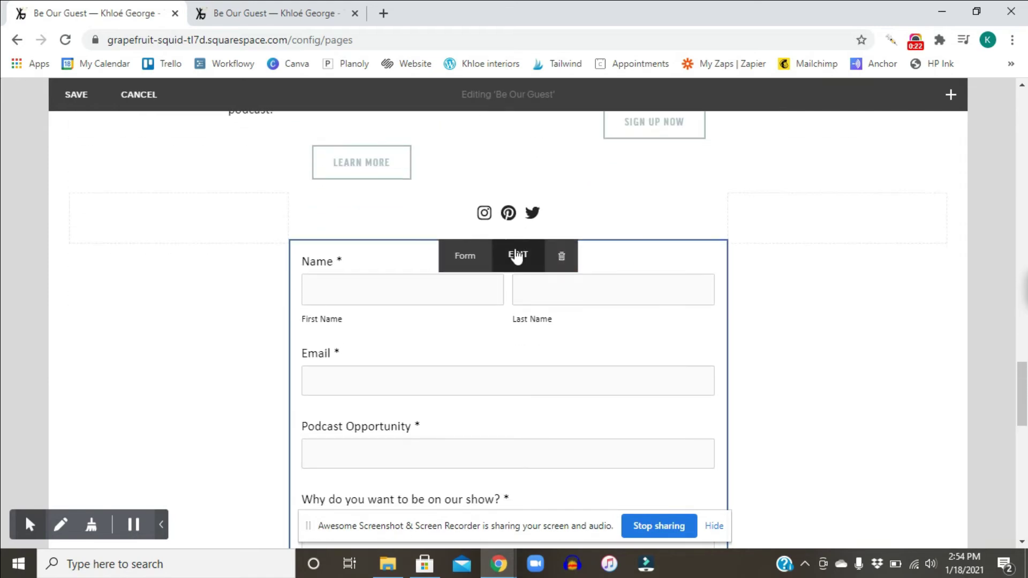
{"action": "left_click", "coordinate": [516, 262]}
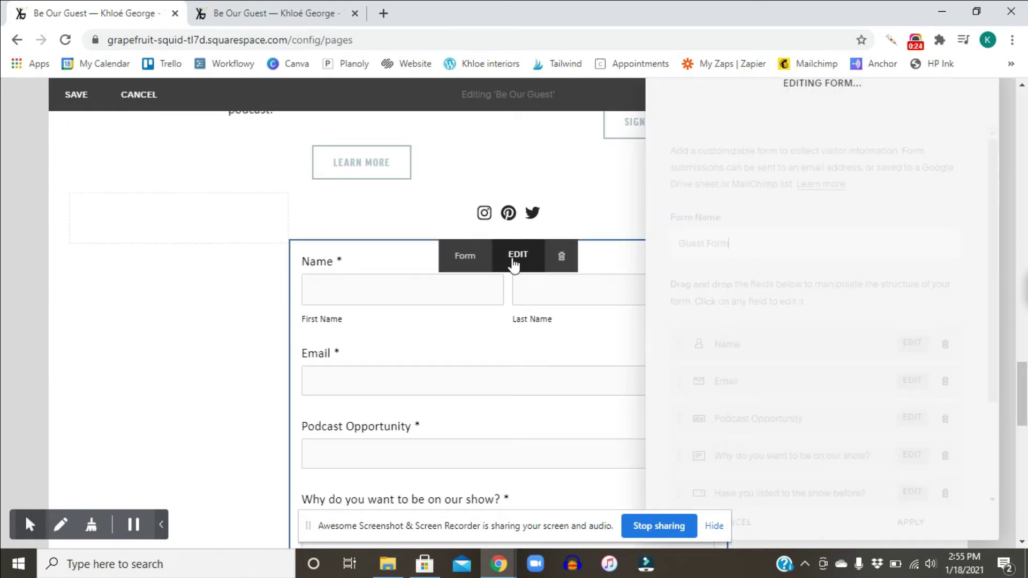
- Examine the form's field list and its storage options for submissions: Email, MailChimp, Zapier and Google Drive
{"action": "scroll", "coordinate": [831, 259], "scroll_direction": "down", "scroll_amount": 3}
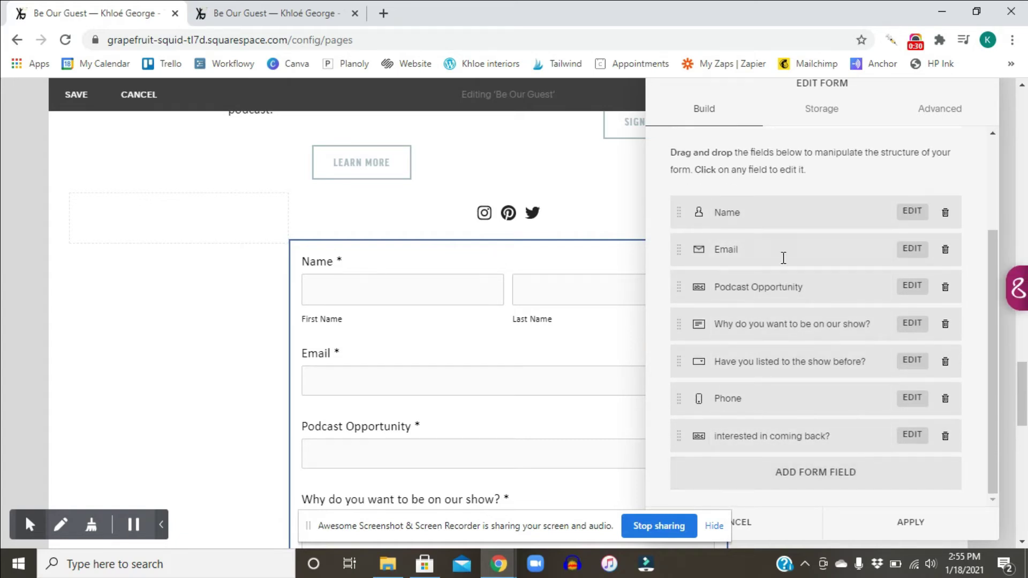
{"action": "scroll", "coordinate": [836, 286], "scroll_direction": "up", "scroll_amount": 3}
{"action": "scroll", "coordinate": [831, 287], "scroll_direction": "down", "scroll_amount": 3}
{"action": "left_click", "coordinate": [832, 117]}
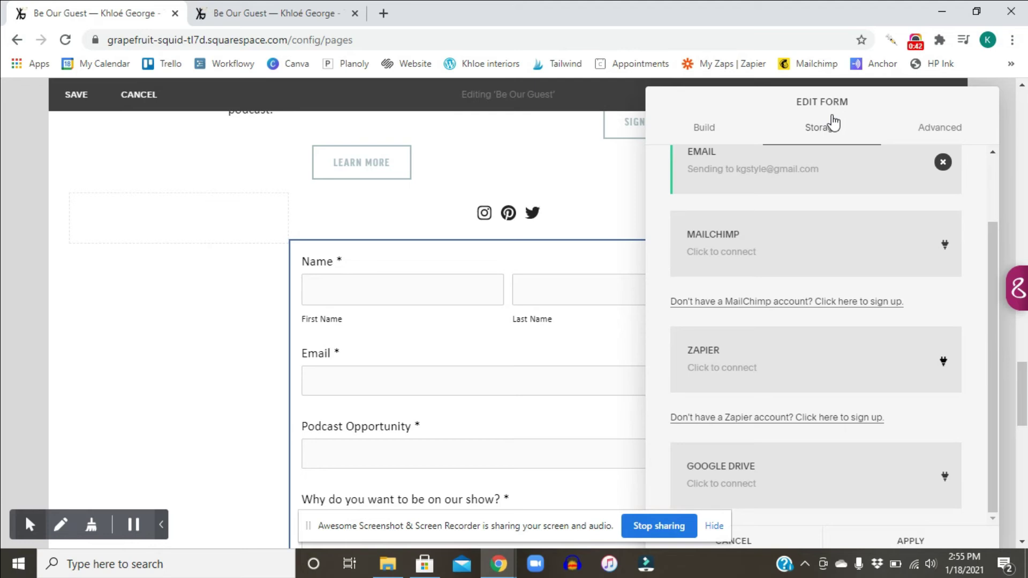
{"action": "scroll", "coordinate": [839, 242], "scroll_direction": "up", "scroll_amount": 2}
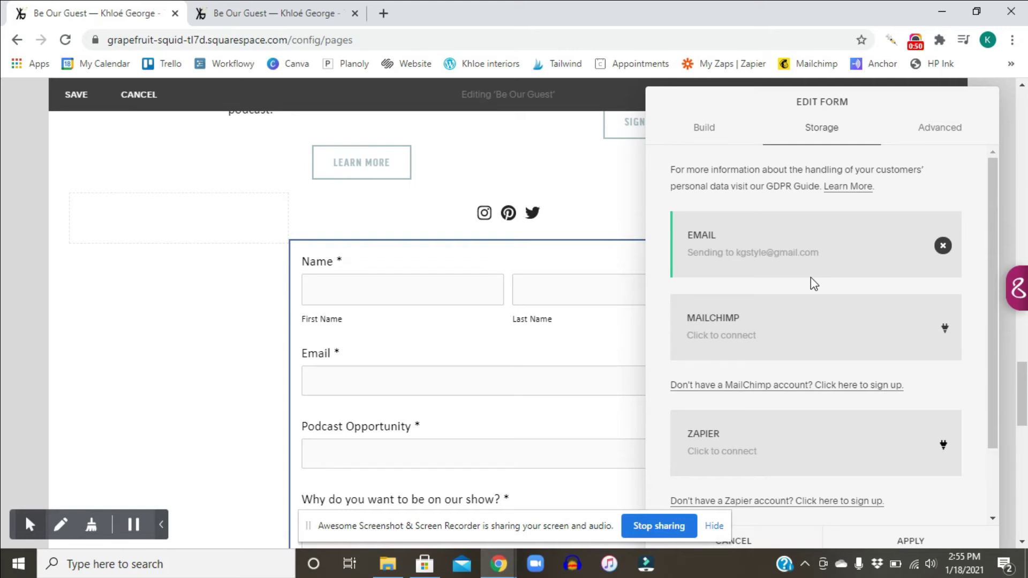
- Review each destination offered for storing the form's submissions, from Email through MailChimp and Zapier to Google Drive
{"action": "scroll", "coordinate": [555, 265], "scroll_direction": "up", "scroll_amount": 3}
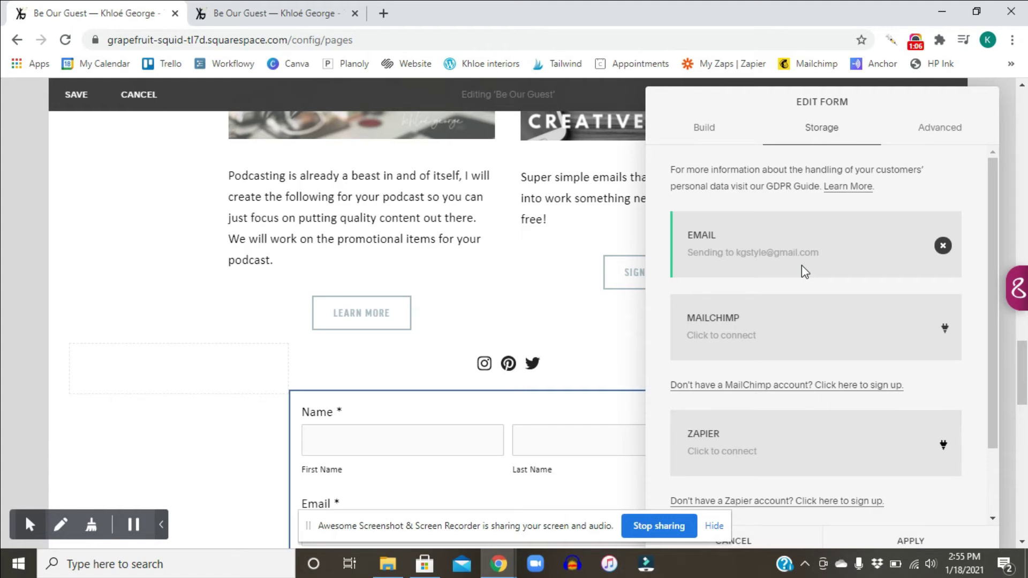
{"action": "scroll", "coordinate": [789, 284], "scroll_direction": "down", "scroll_amount": 1}
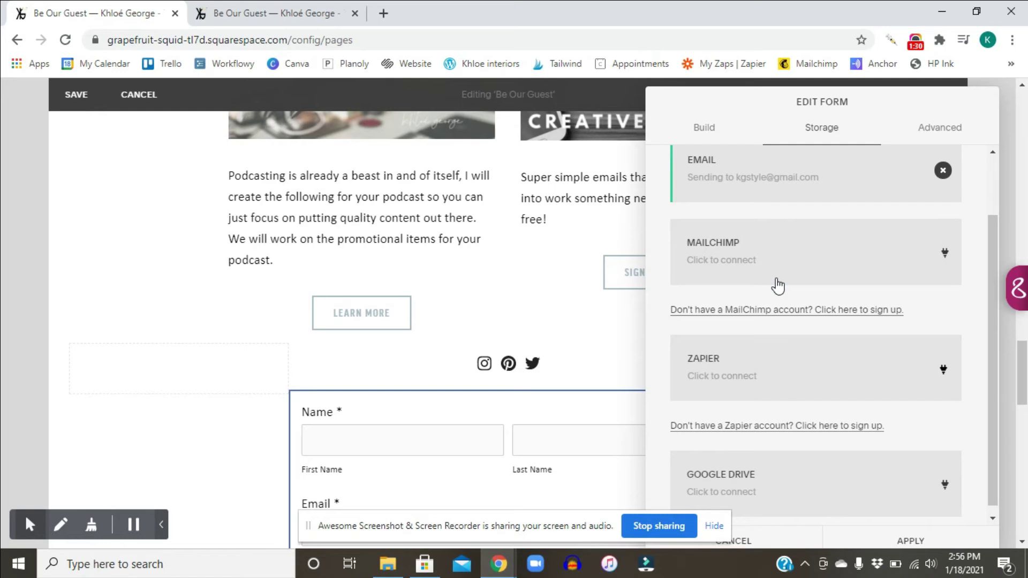
{"action": "scroll", "coordinate": [776, 257], "scroll_direction": "down", "scroll_amount": 1}
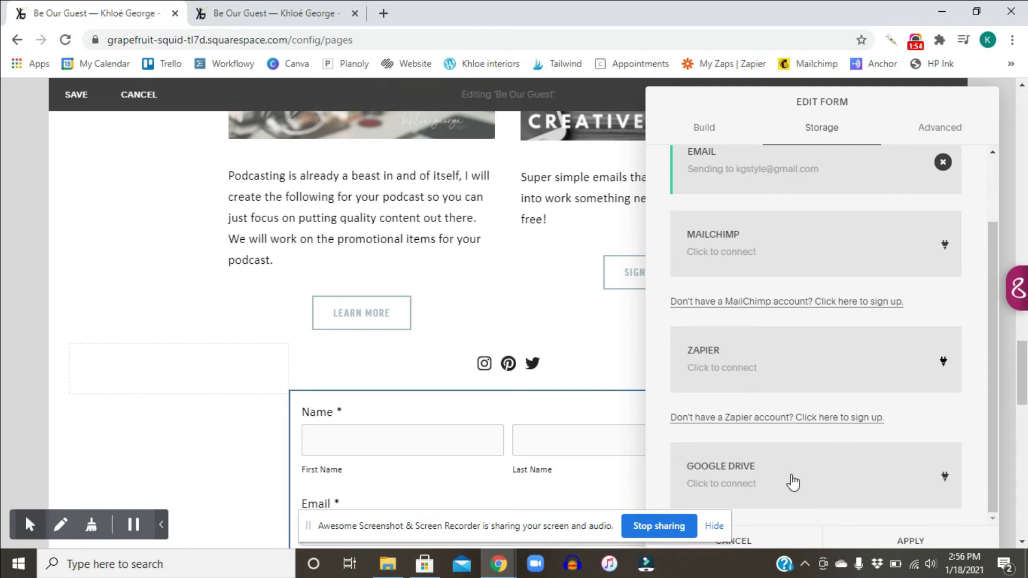
{"action": "scroll", "coordinate": [787, 254], "scroll_direction": "up", "scroll_amount": 2}
{"action": "scroll", "coordinate": [798, 278], "scroll_direction": "down", "scroll_amount": 2}
{"action": "scroll", "coordinate": [828, 412], "scroll_direction": "up", "scroll_amount": 2}
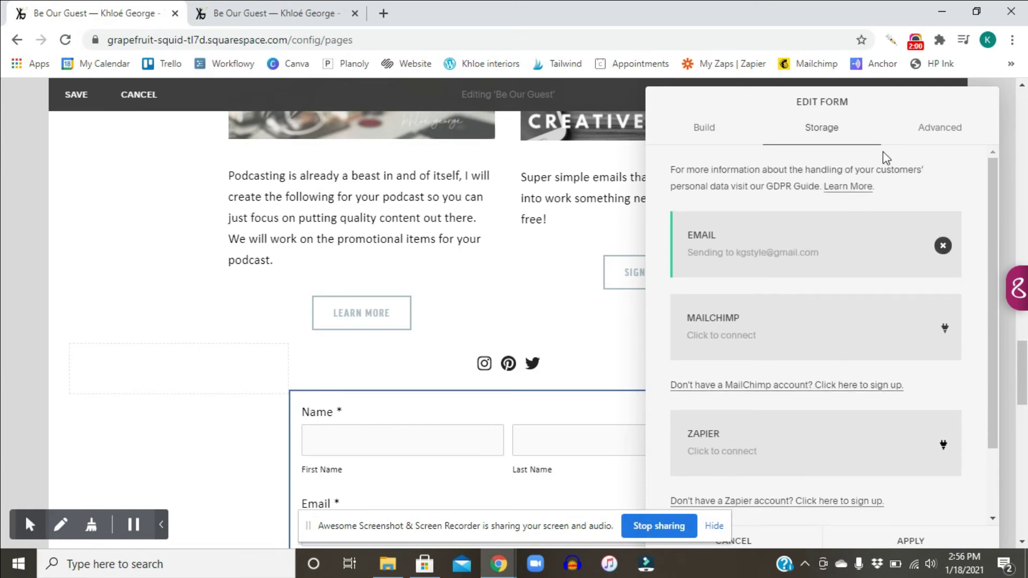
- Open the form's advanced settings and compare the submit button label with the button at the end of the form
{"action": "left_click", "coordinate": [936, 138]}
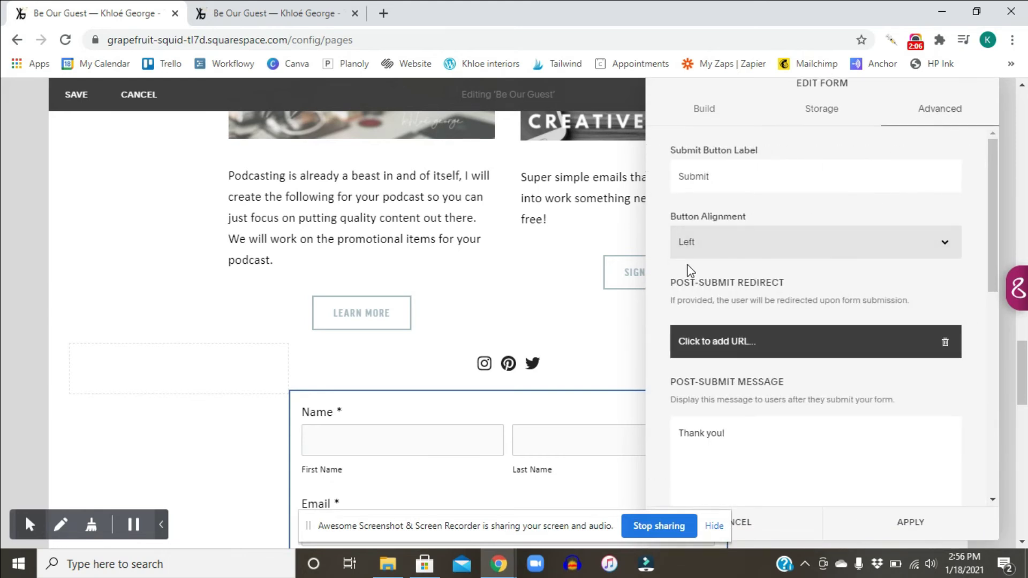
{"action": "scroll", "coordinate": [571, 279], "scroll_direction": "down", "scroll_amount": 5}
{"action": "scroll", "coordinate": [571, 279], "scroll_direction": "up", "scroll_amount": 1}
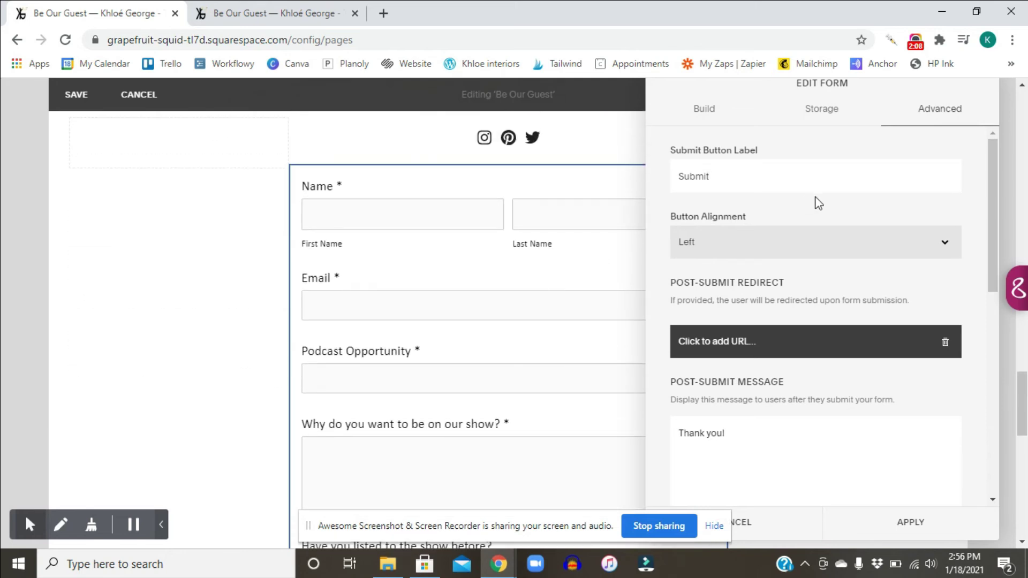
{"action": "scroll", "coordinate": [574, 209], "scroll_direction": "up", "scroll_amount": 1}
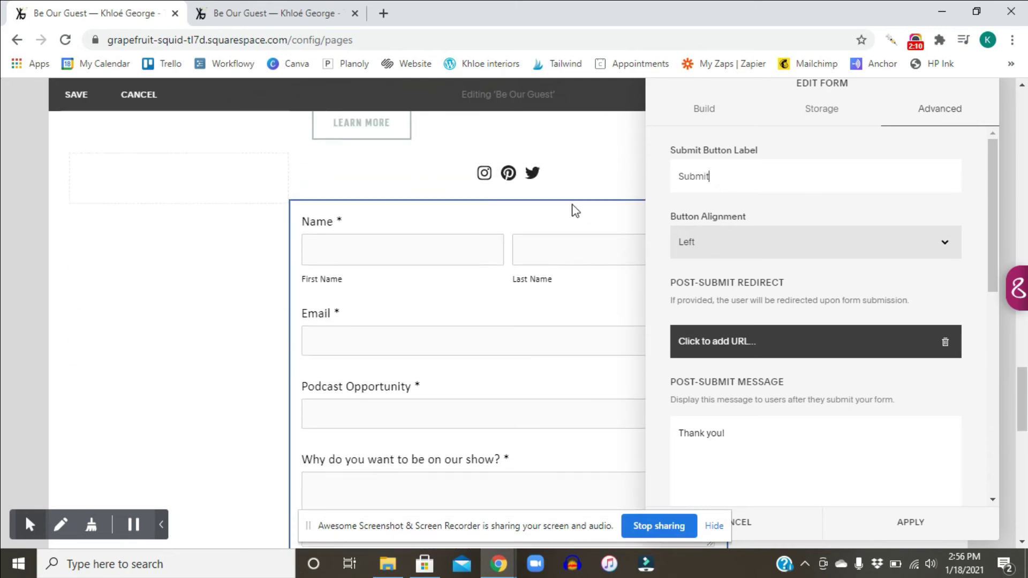
{"action": "scroll", "coordinate": [574, 209], "scroll_direction": "down", "scroll_amount": 11}
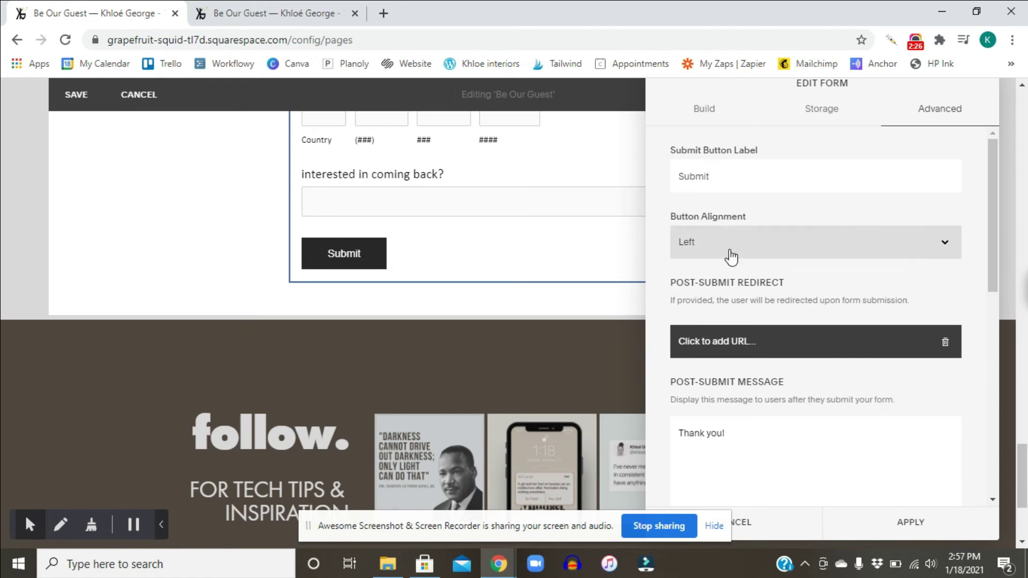
- Try Center alignment for the form's submit button and set it back to Left
{"action": "left_click", "coordinate": [754, 249]}
{"action": "left_click", "coordinate": [740, 279]}
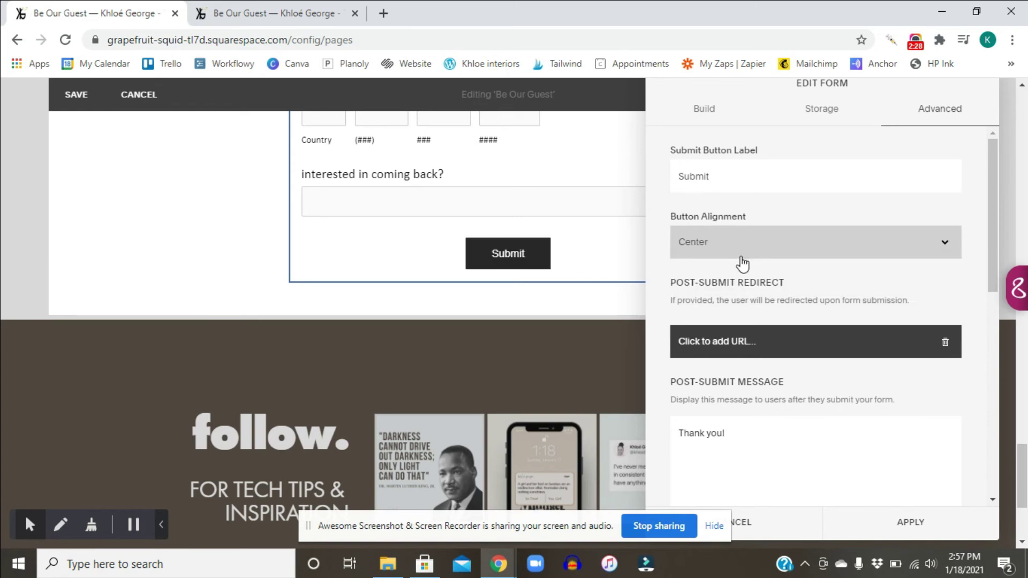
{"action": "left_click", "coordinate": [744, 247]}
{"action": "left_click", "coordinate": [737, 265]}
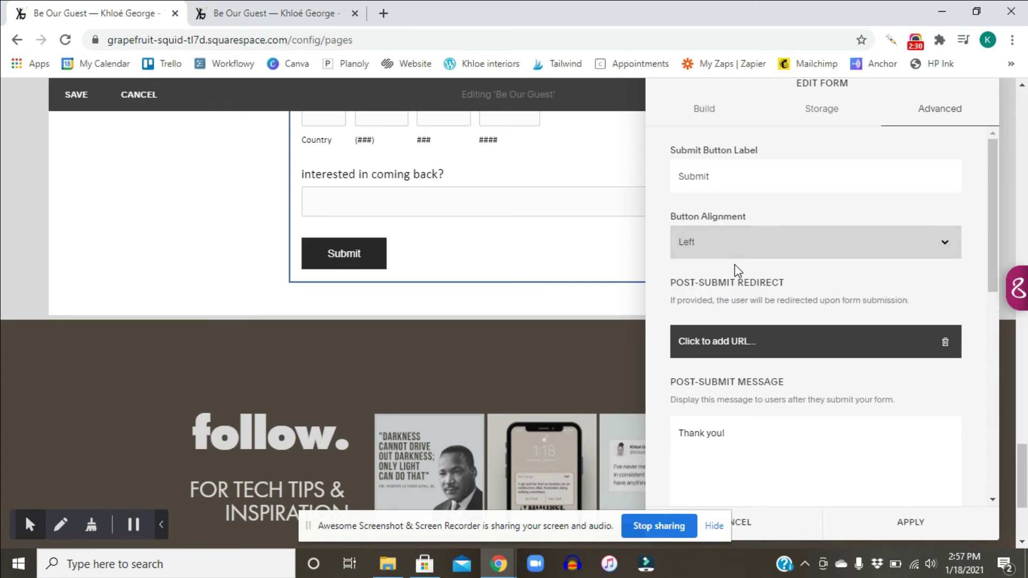
- Review the post-submit and lightbox options, apply the form settings and save the Be Our Guest page
{"action": "scroll", "coordinate": [752, 338], "scroll_direction": "down", "scroll_amount": 3}
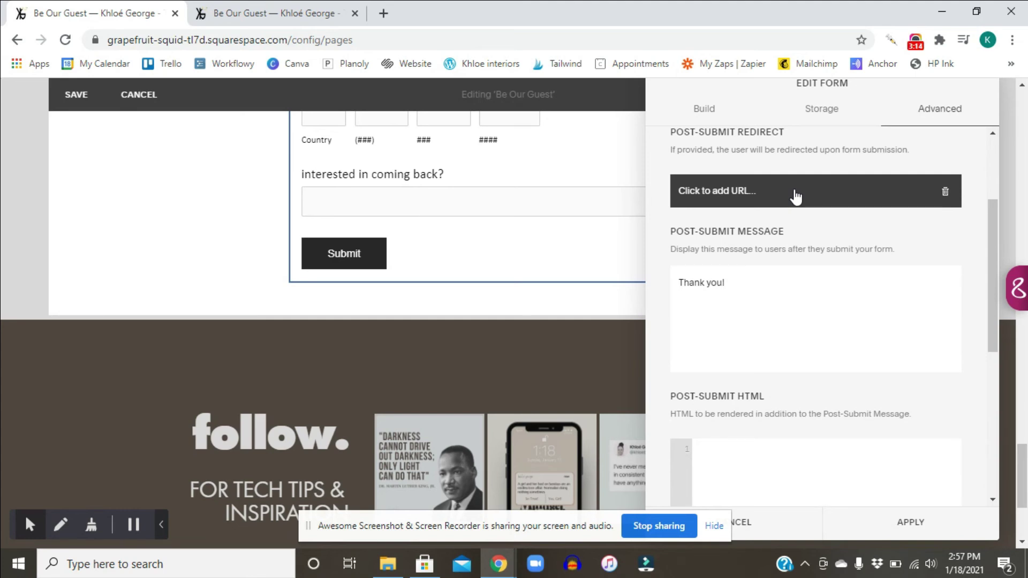
{"action": "scroll", "coordinate": [796, 197], "scroll_direction": "down", "scroll_amount": 4}
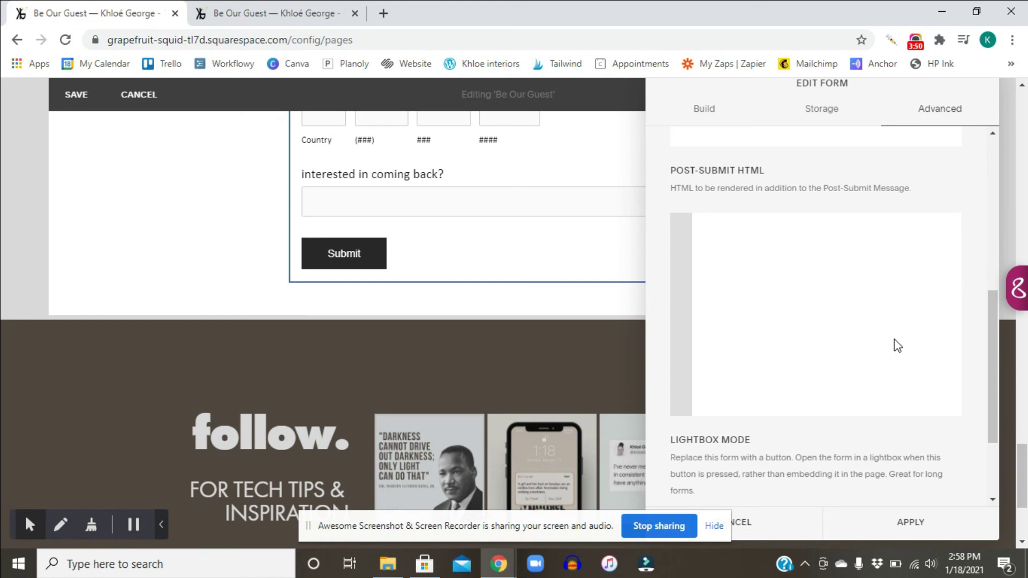
{"action": "scroll", "coordinate": [892, 374], "scroll_direction": "down", "scroll_amount": 2}
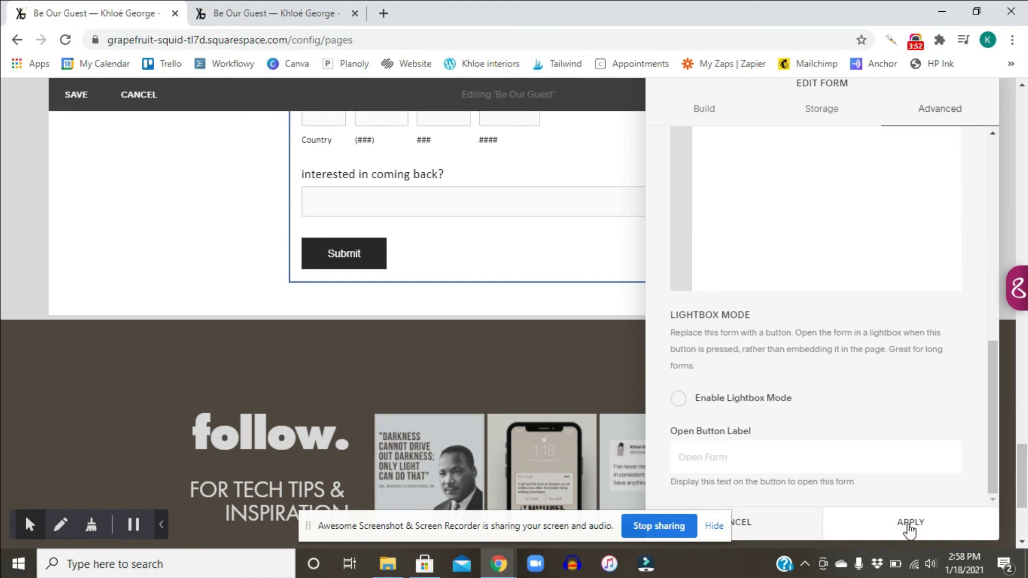
{"action": "left_click", "coordinate": [907, 522]}
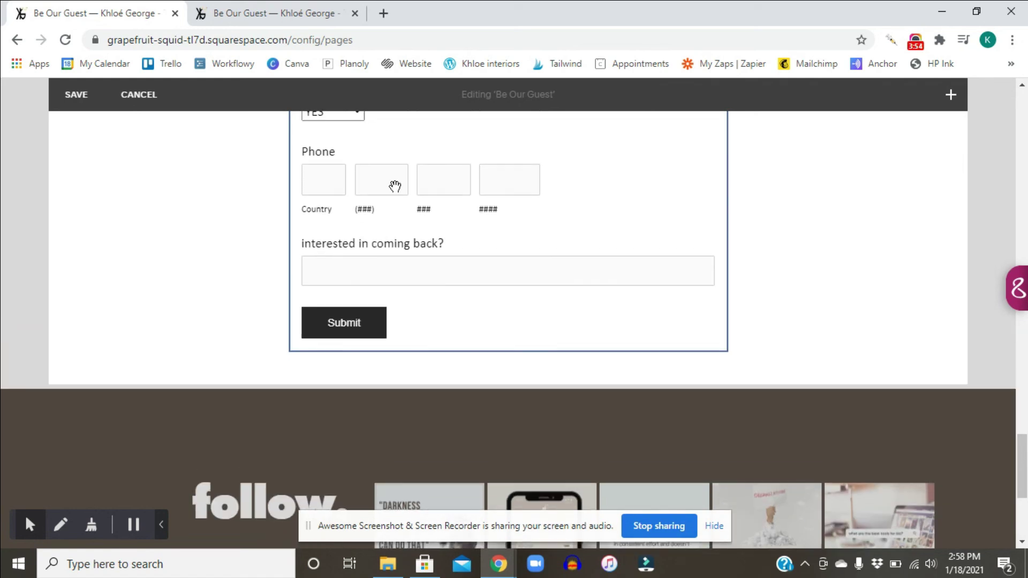
{"action": "left_click", "coordinate": [72, 96]}
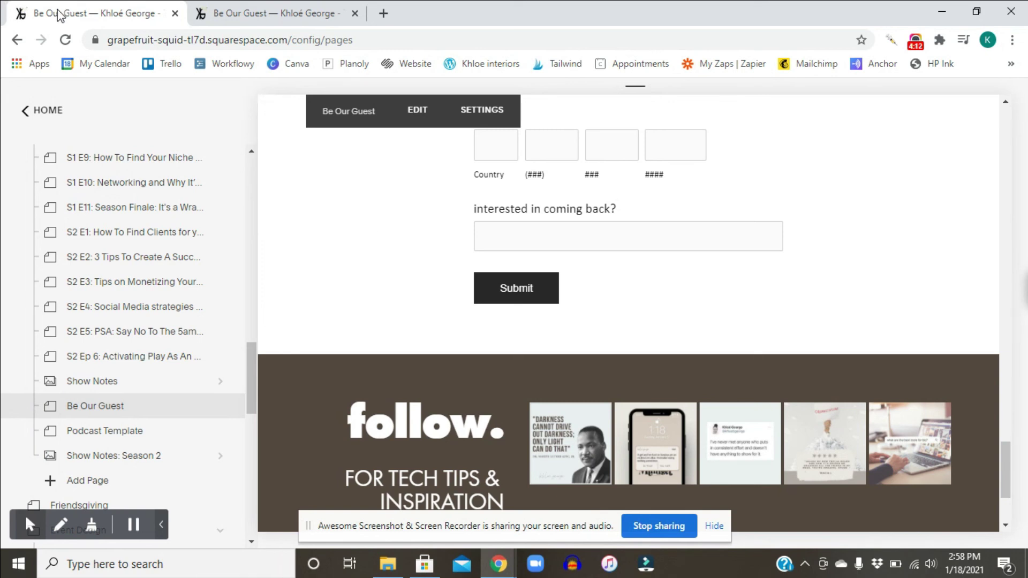
- View the podcast host's Instagram profile in a new browser tab and return to the Be Our Guest page in Squarespace
{"action": "scroll", "coordinate": [426, 84], "scroll_direction": "up", "scroll_amount": 3}
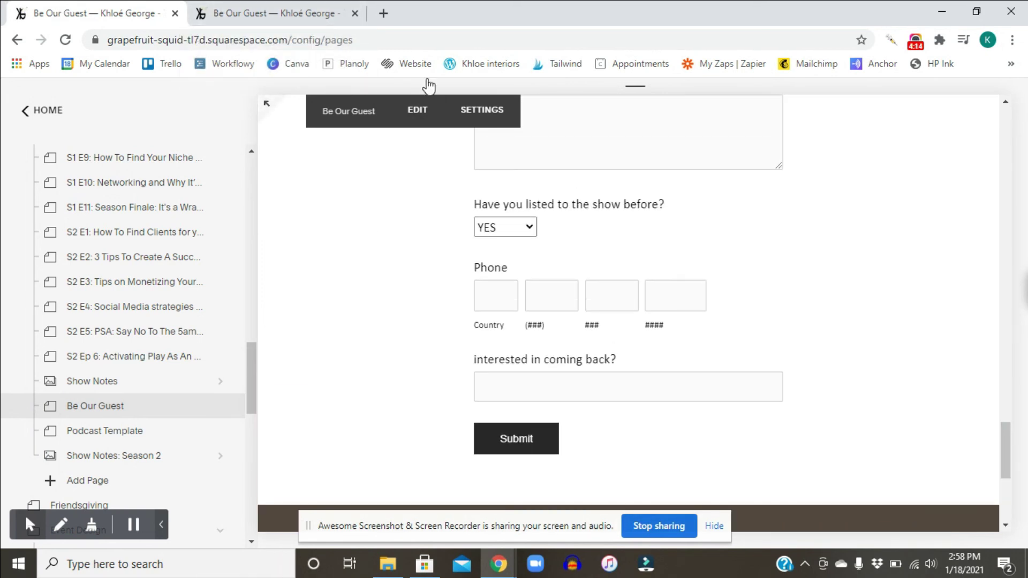
{"action": "left_click", "coordinate": [283, 10]}
{"action": "left_click", "coordinate": [383, 14]}
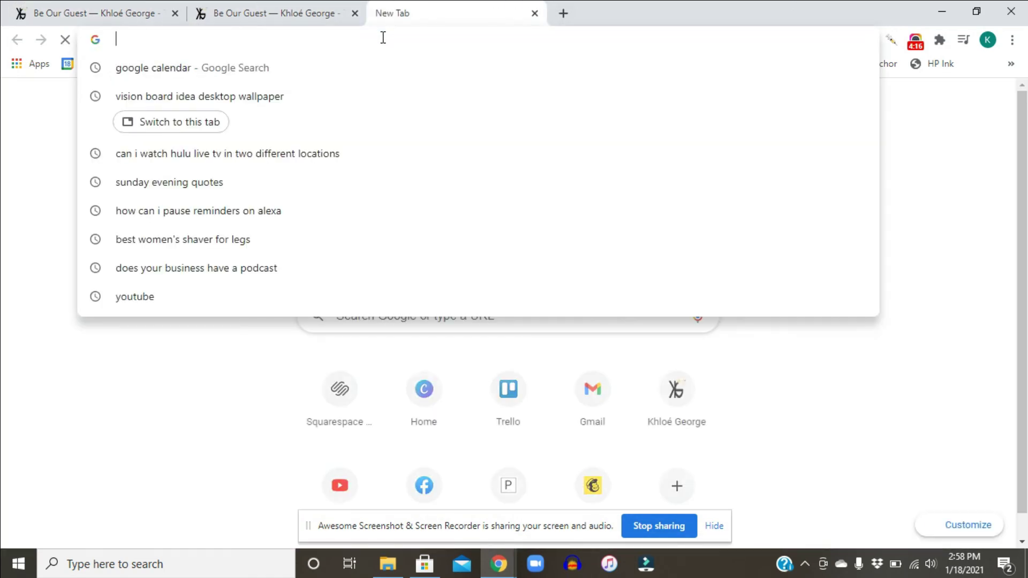
{"action": "type", "text": "instagram.com/mskhloegeorge"}
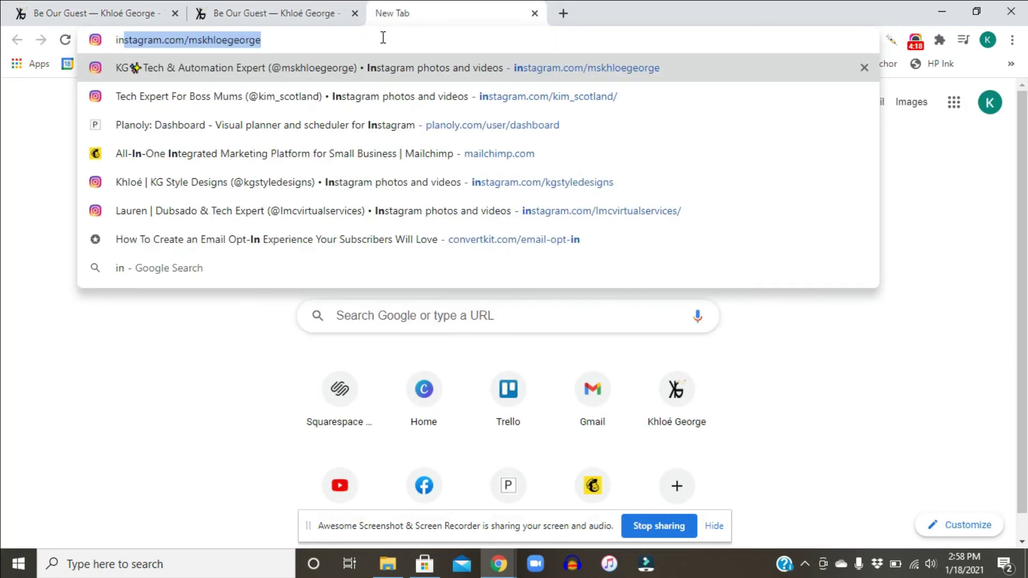
{"action": "left_click", "coordinate": [317, 64]}
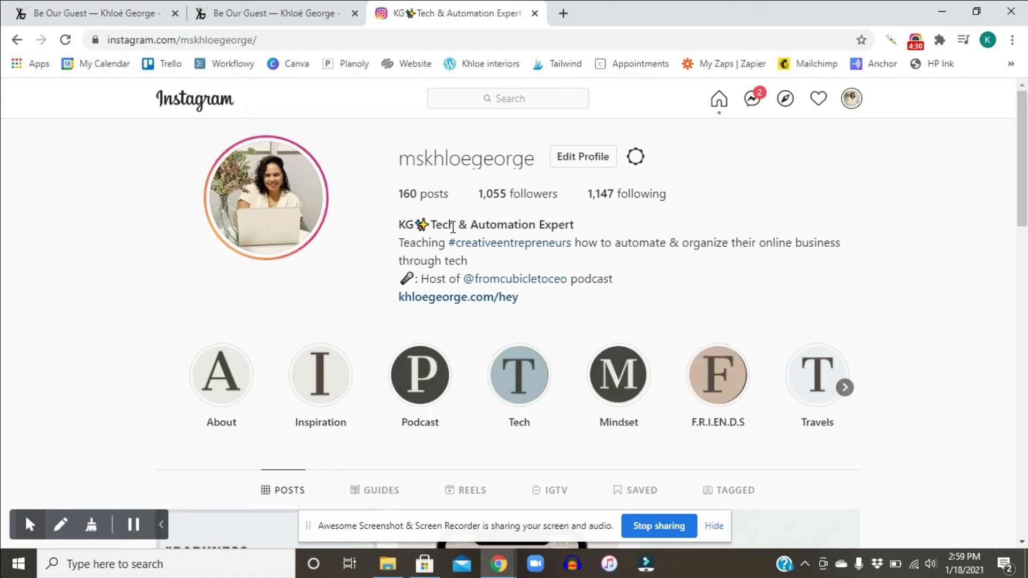
{"action": "left_click", "coordinate": [254, 11]}
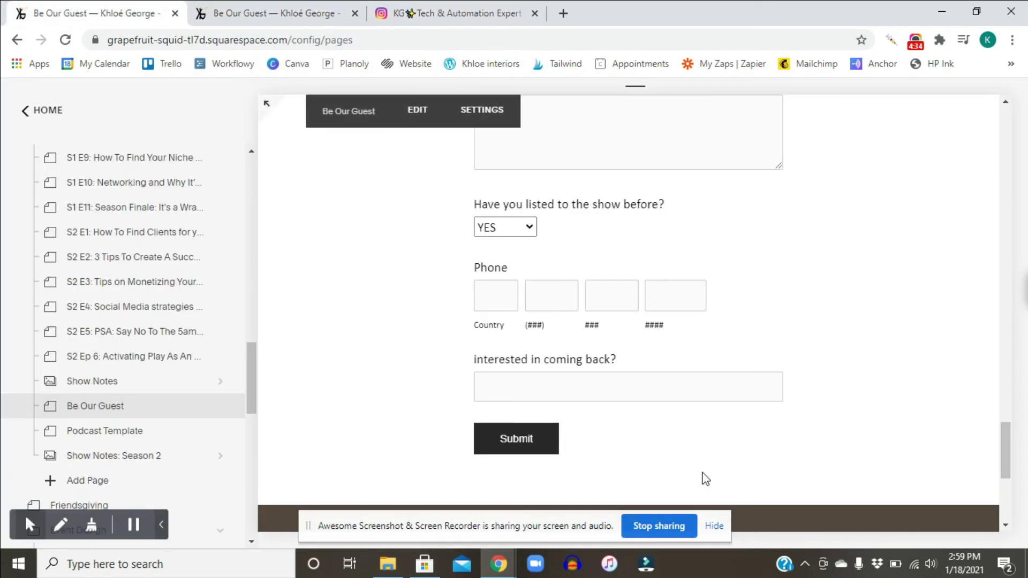